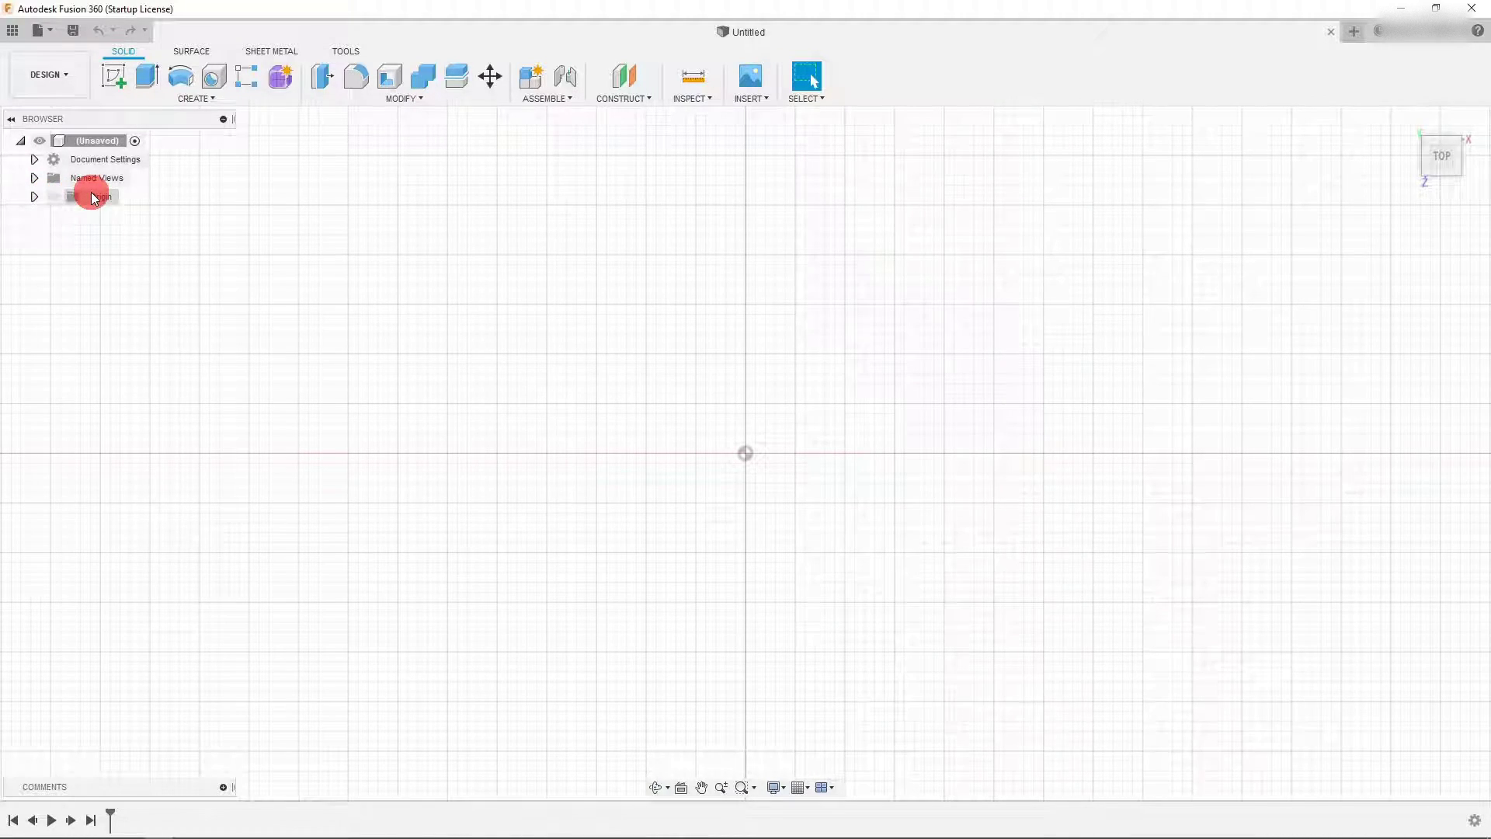
- Expand the Origin folder, select the XZ plane and start a new sketch on it
click(36, 199)
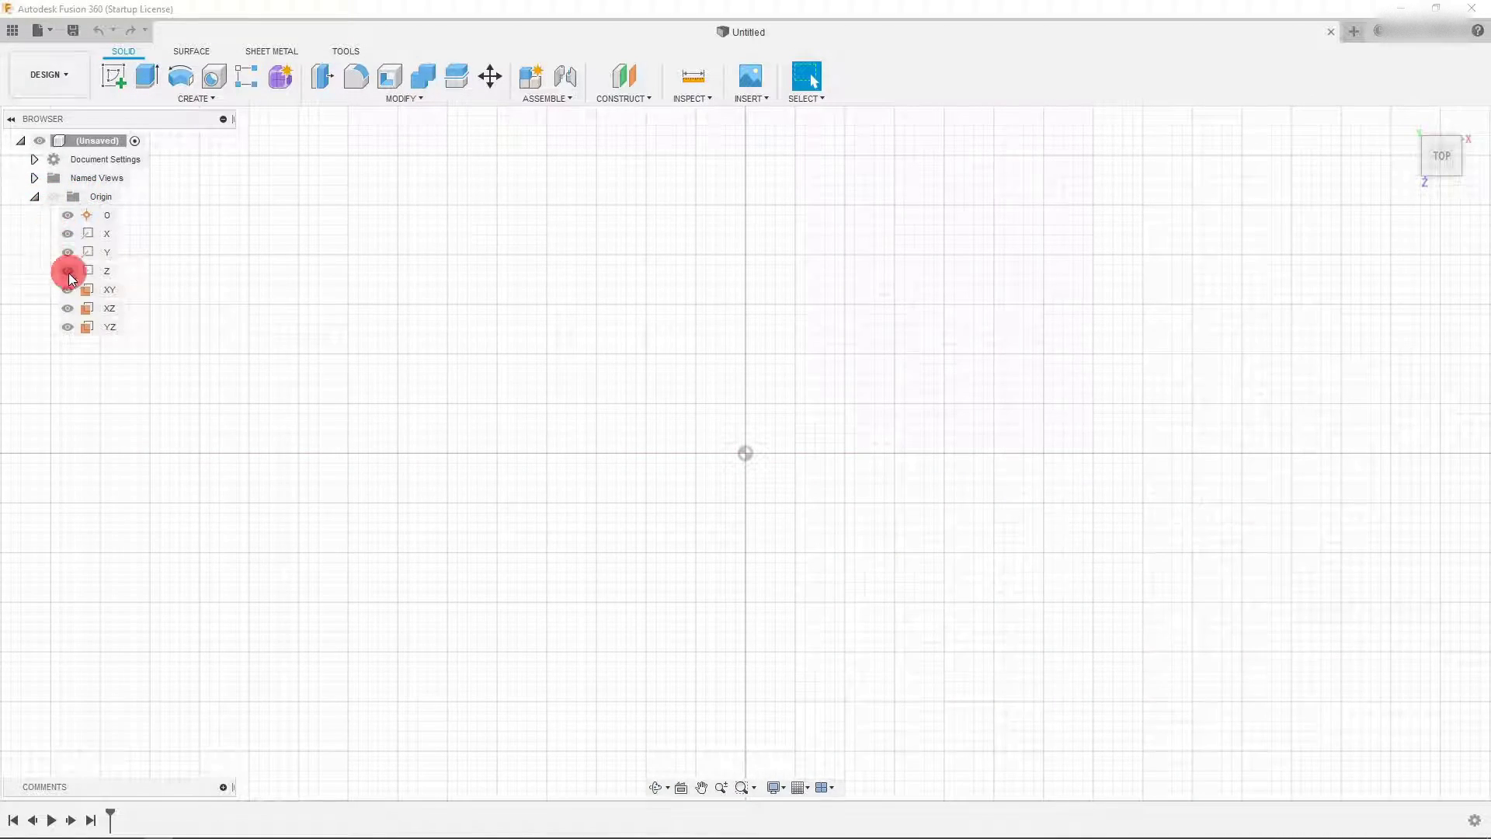
click(101, 309)
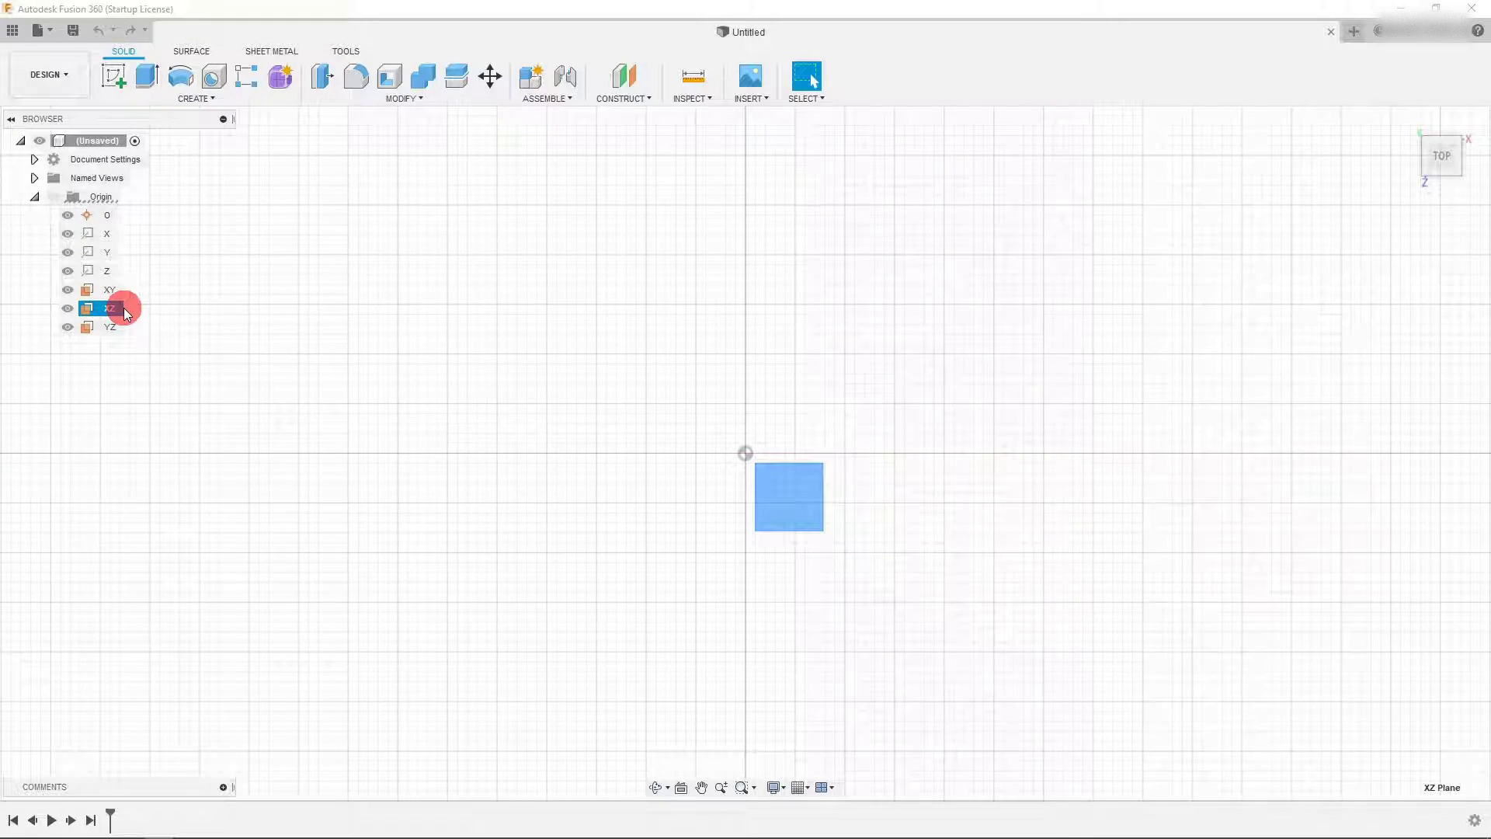
click(118, 83)
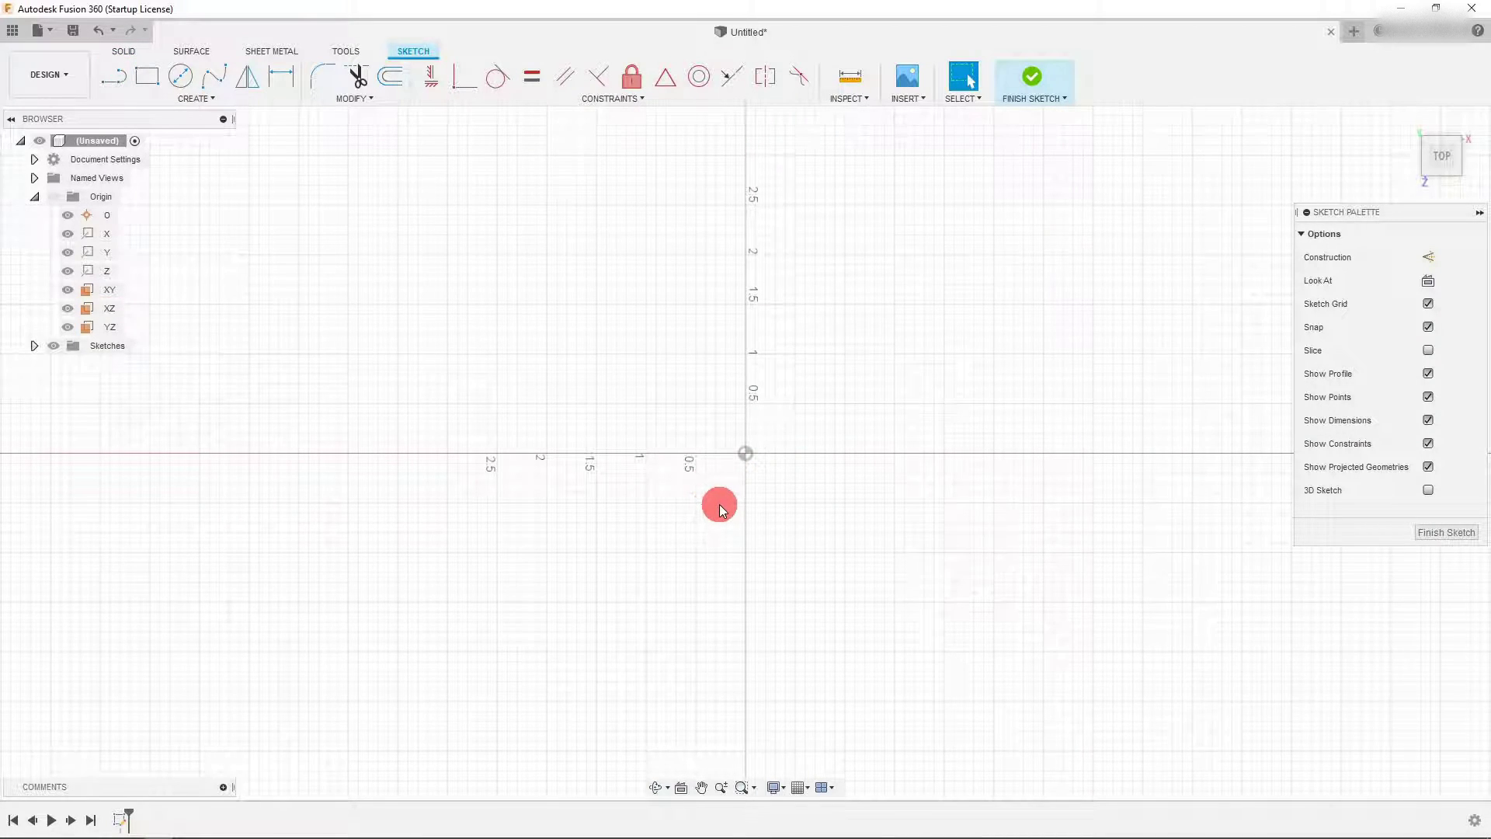
- Draw a vertical line rising straight up from the origin
click(114, 77)
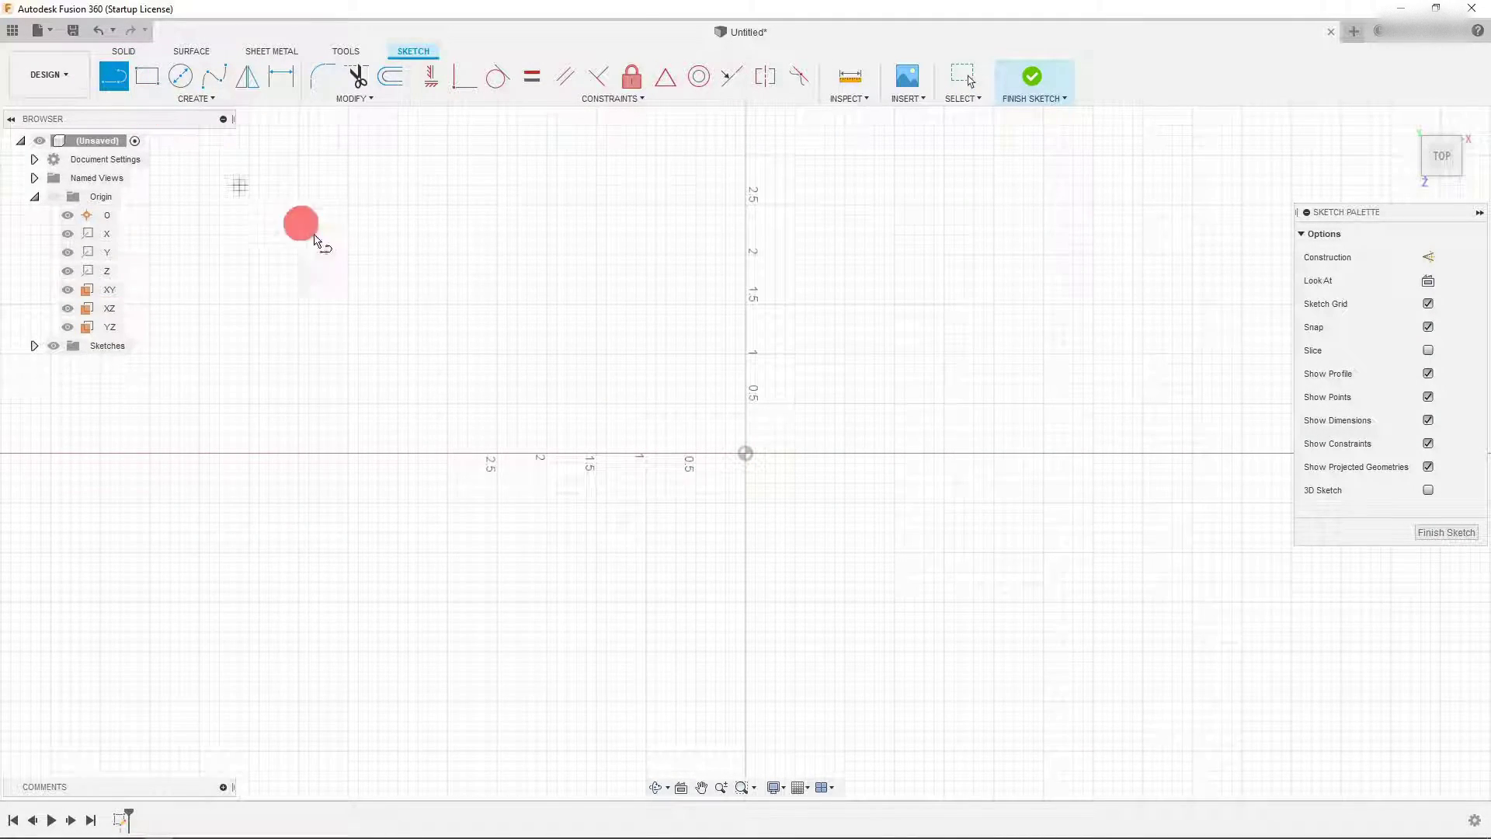
click(748, 455)
scroll(761, 533, down, 1)
scroll(786, 260, up, 2)
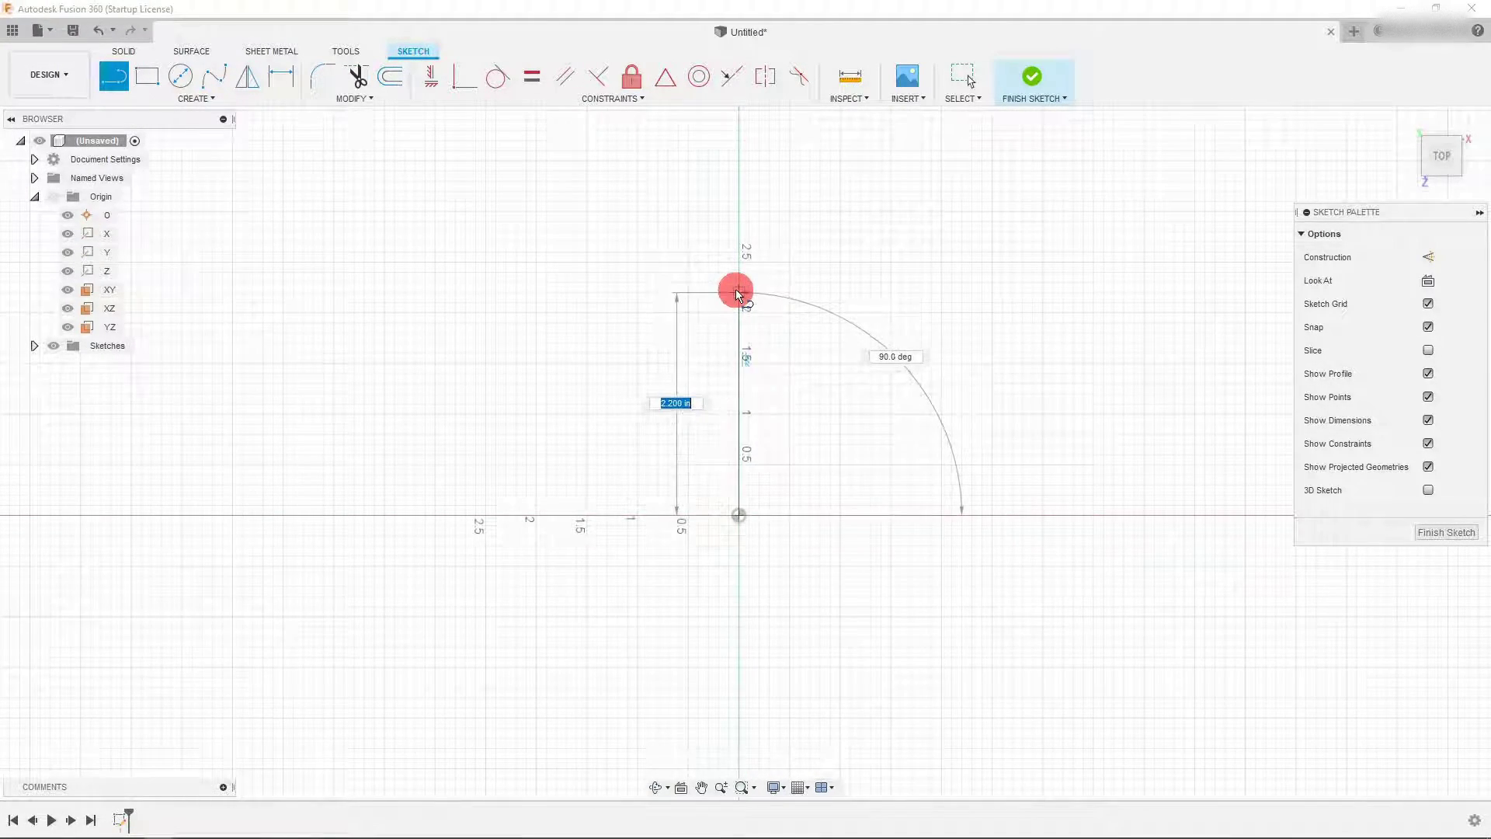
click(738, 292)
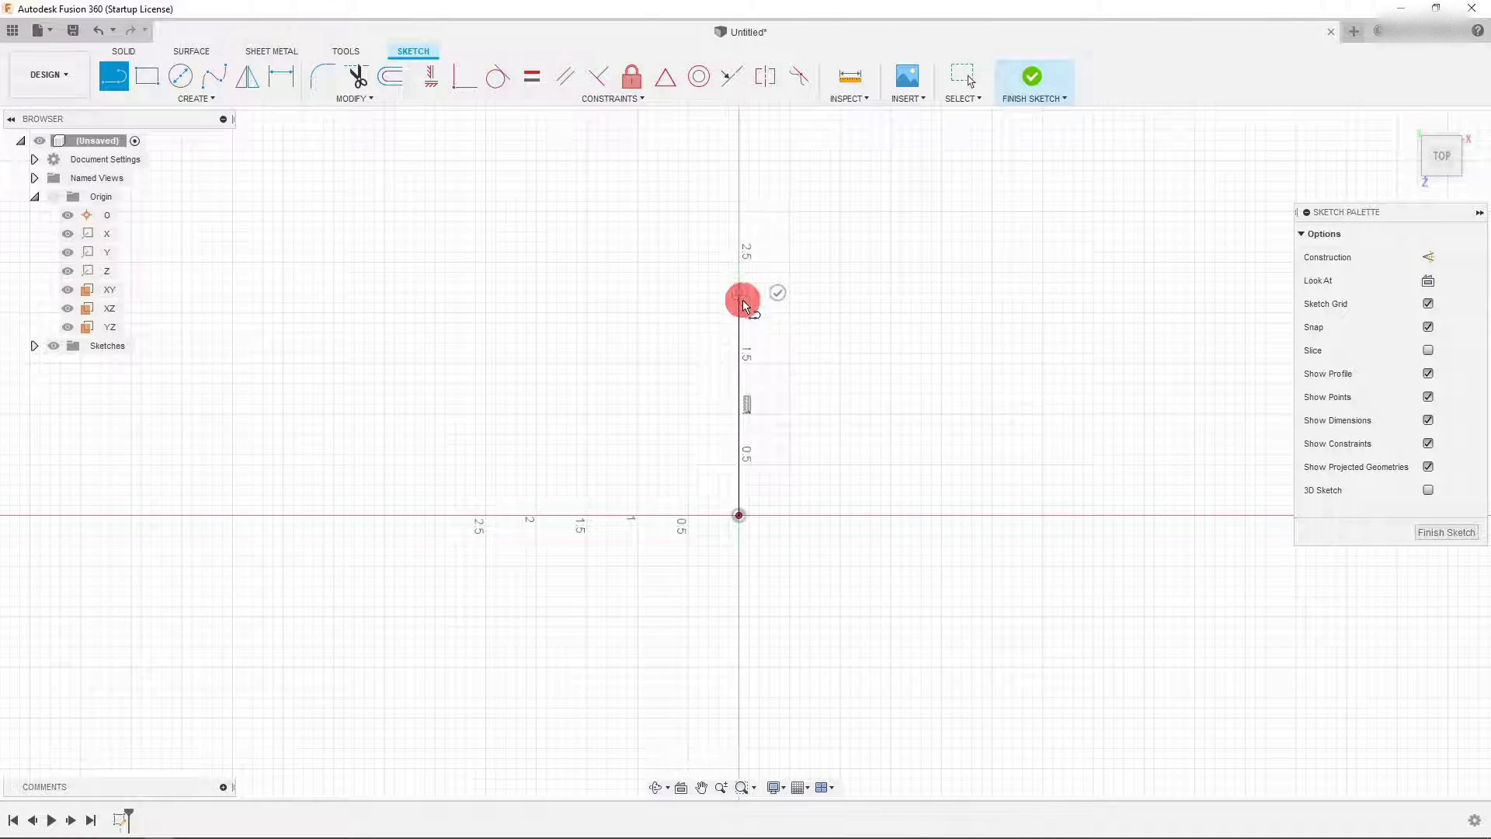
key(Escape)
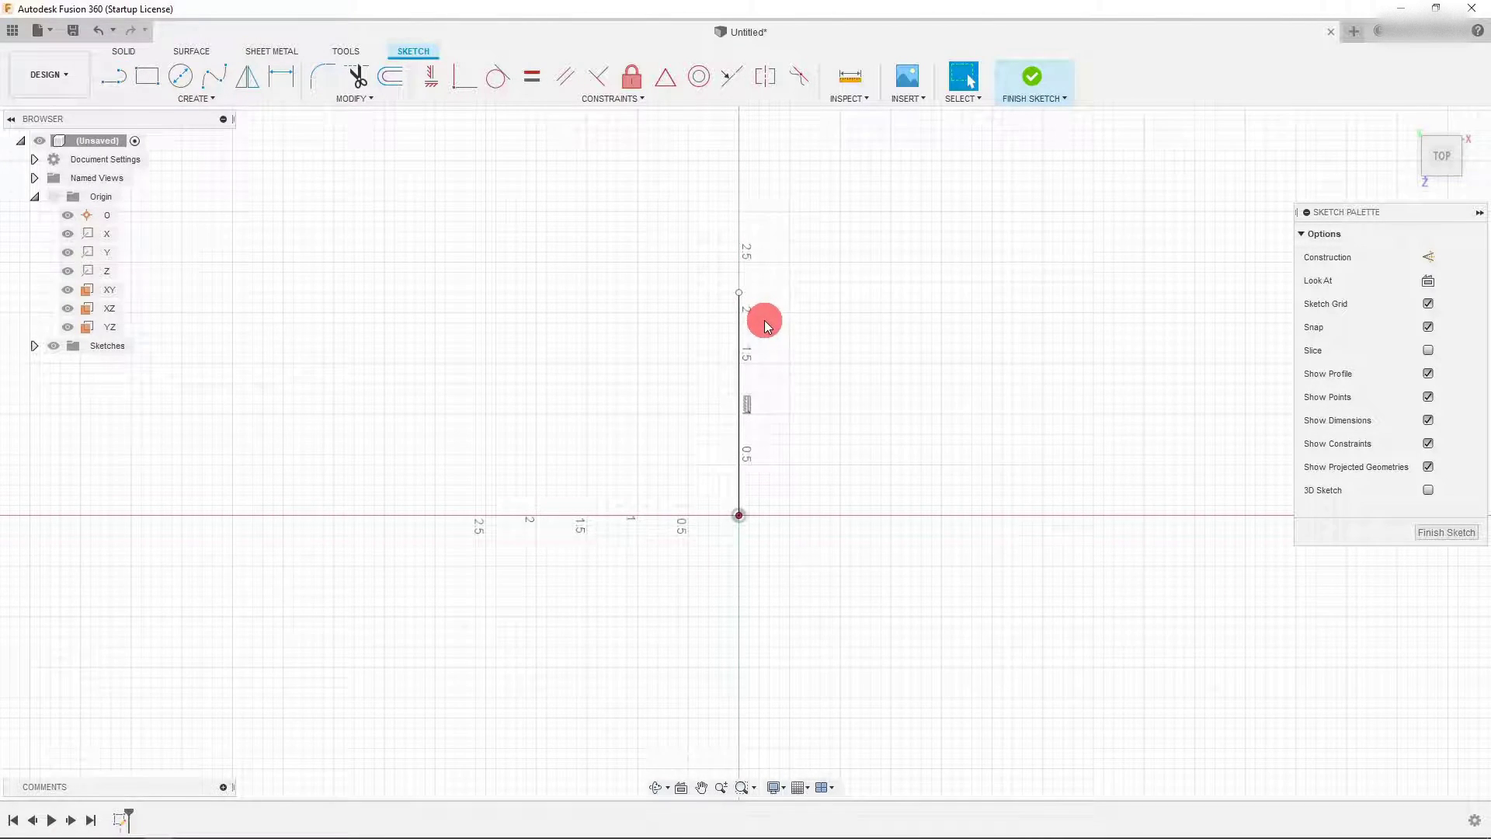
- Dimension the vertical line to a length of 1.25 in
scroll(808, 292, up, 2)
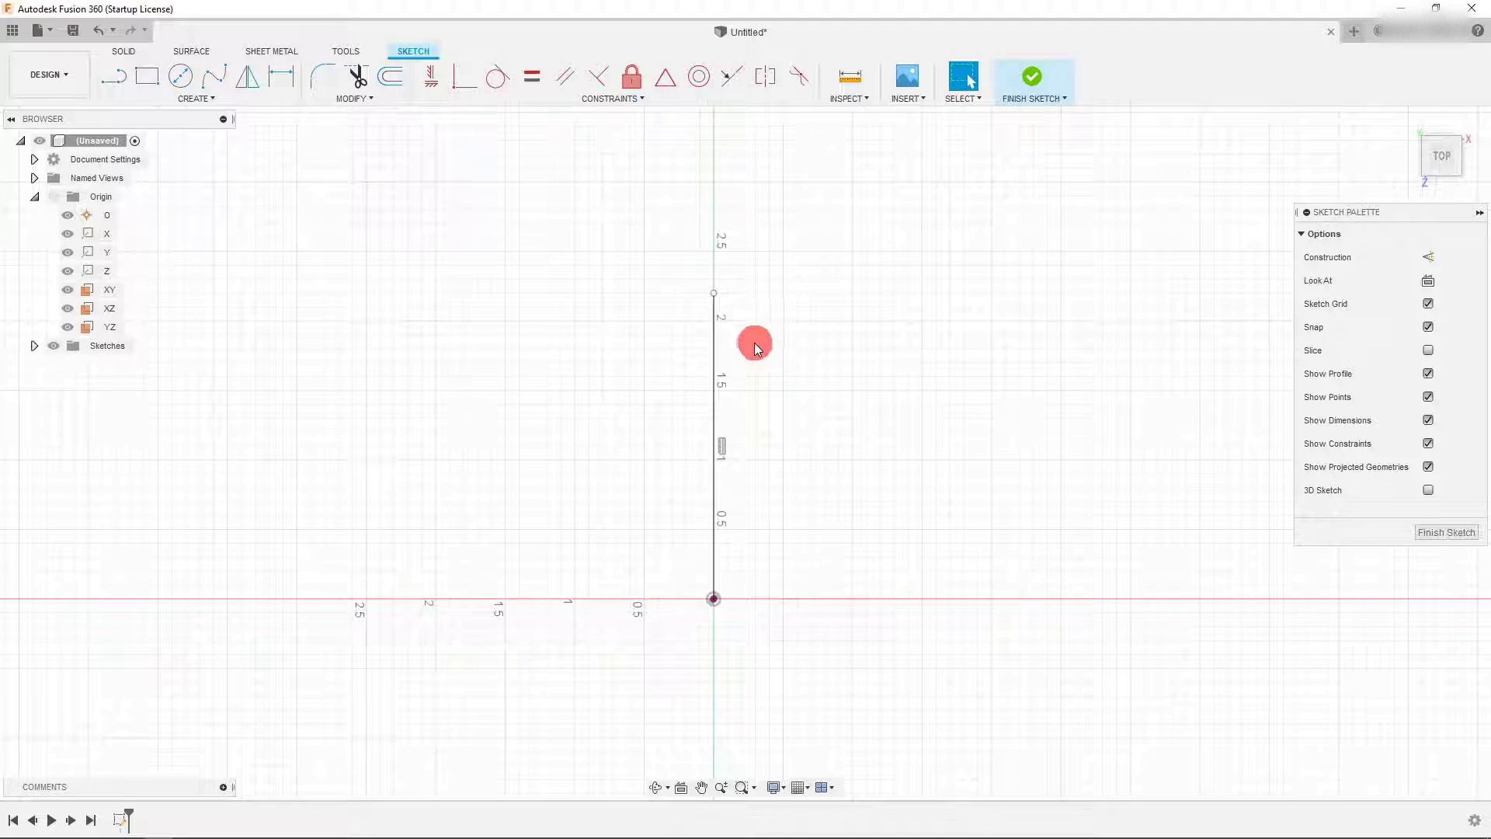
click(280, 77)
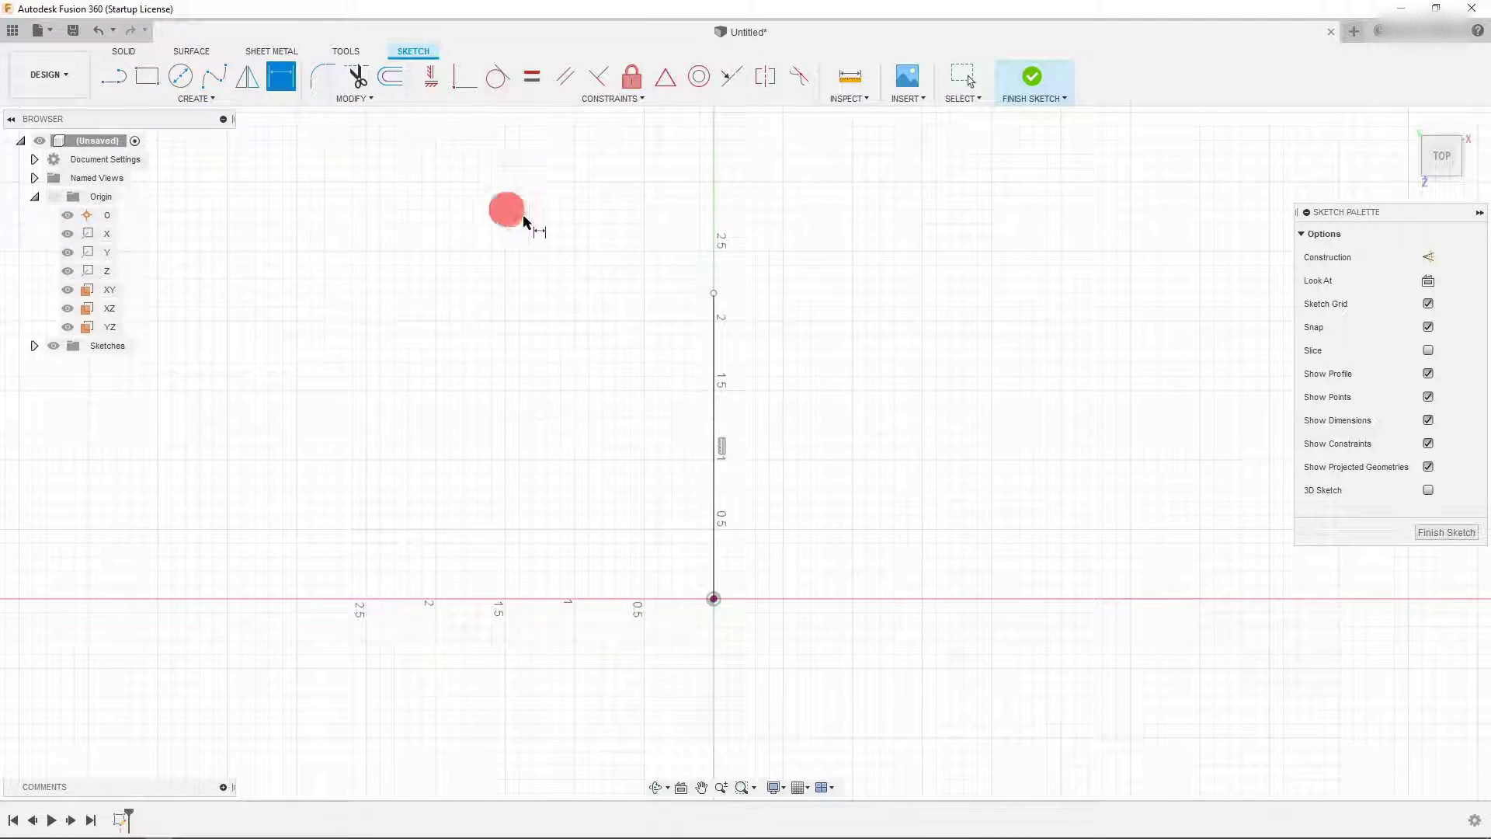
click(712, 347)
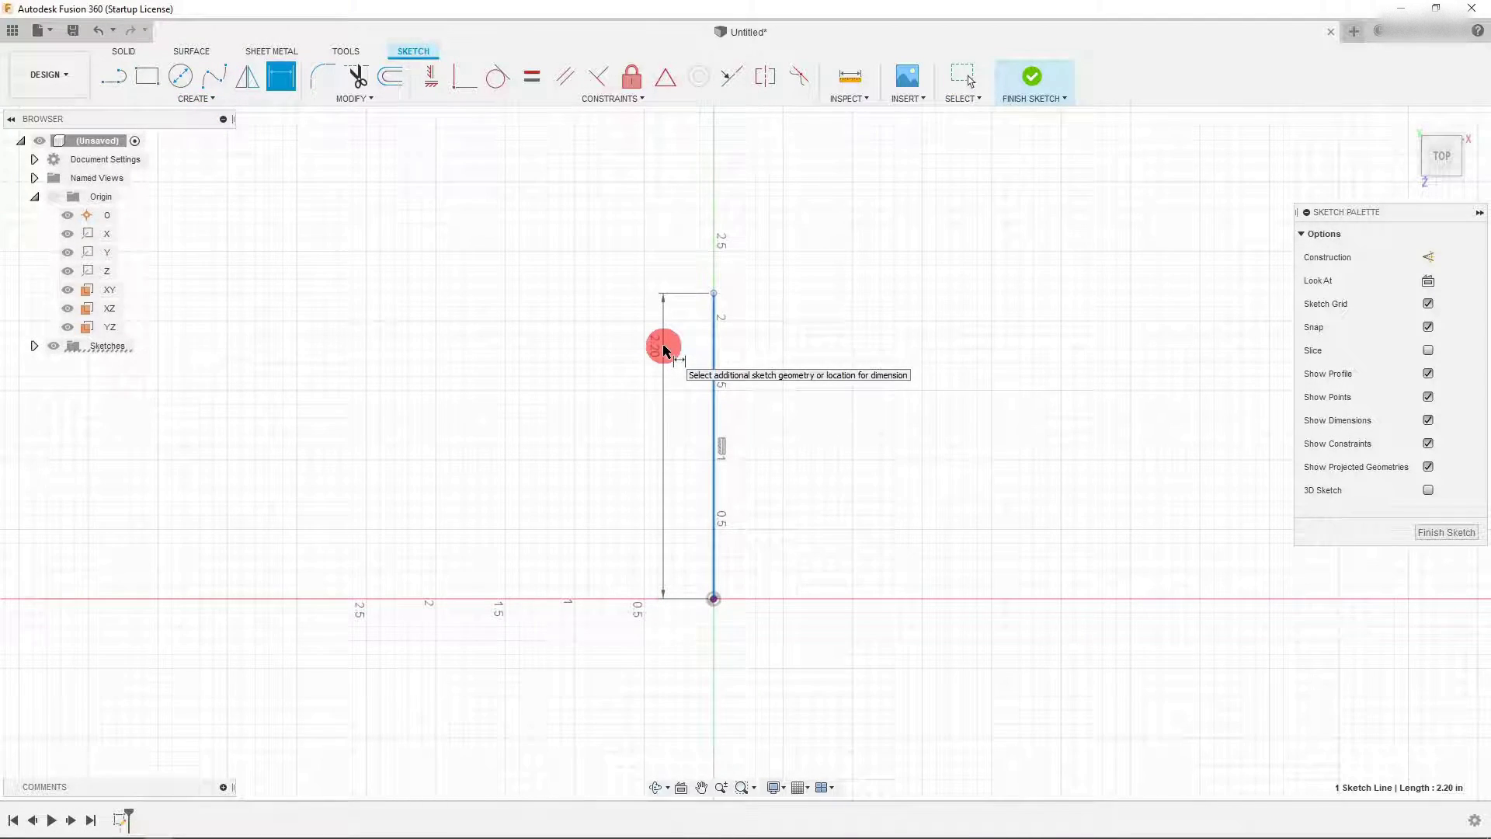
click(664, 348)
text(1.25)
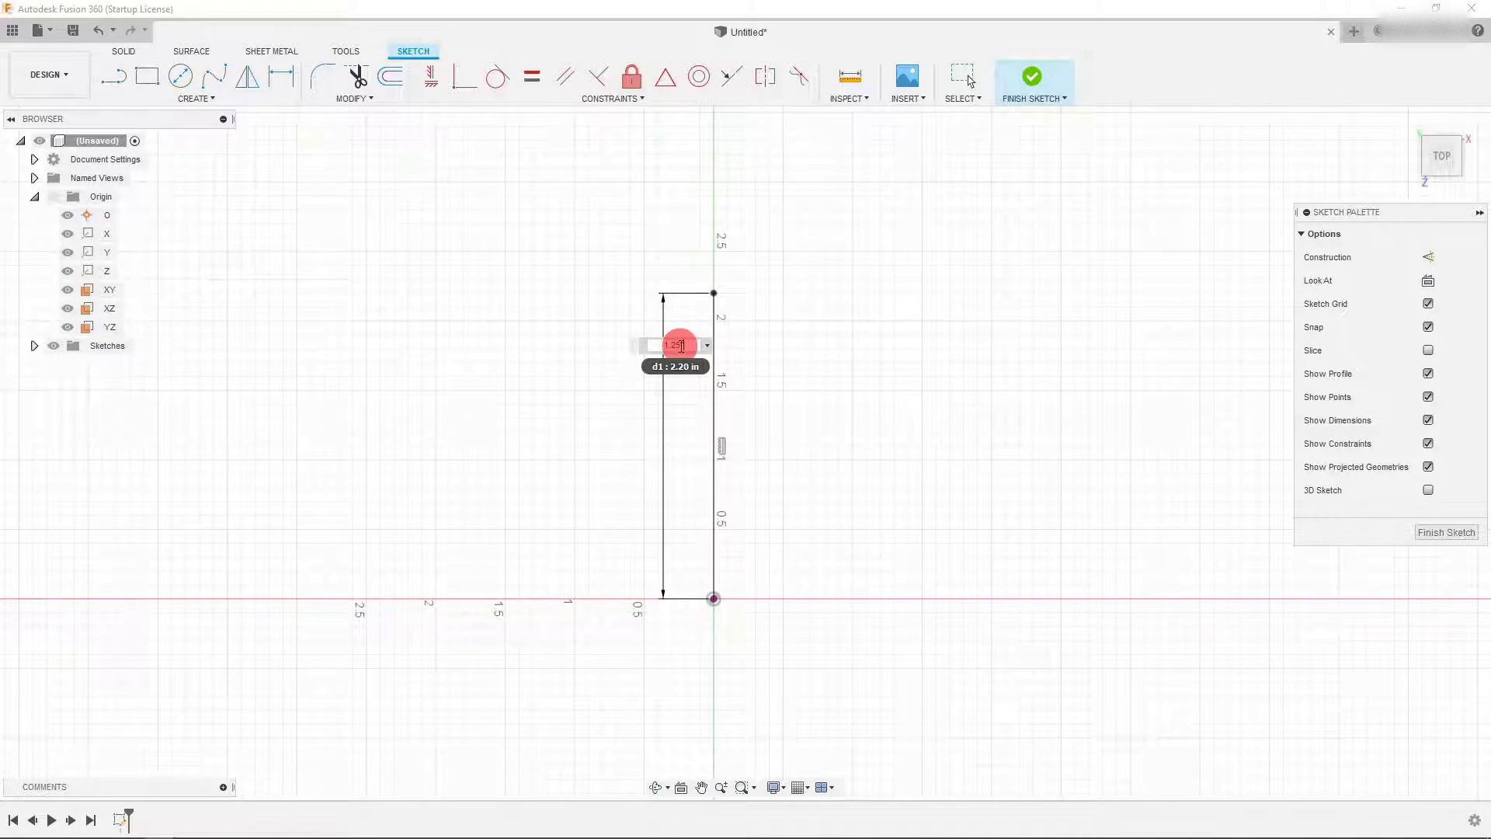
key(Return)
scroll(738, 543, up, 3)
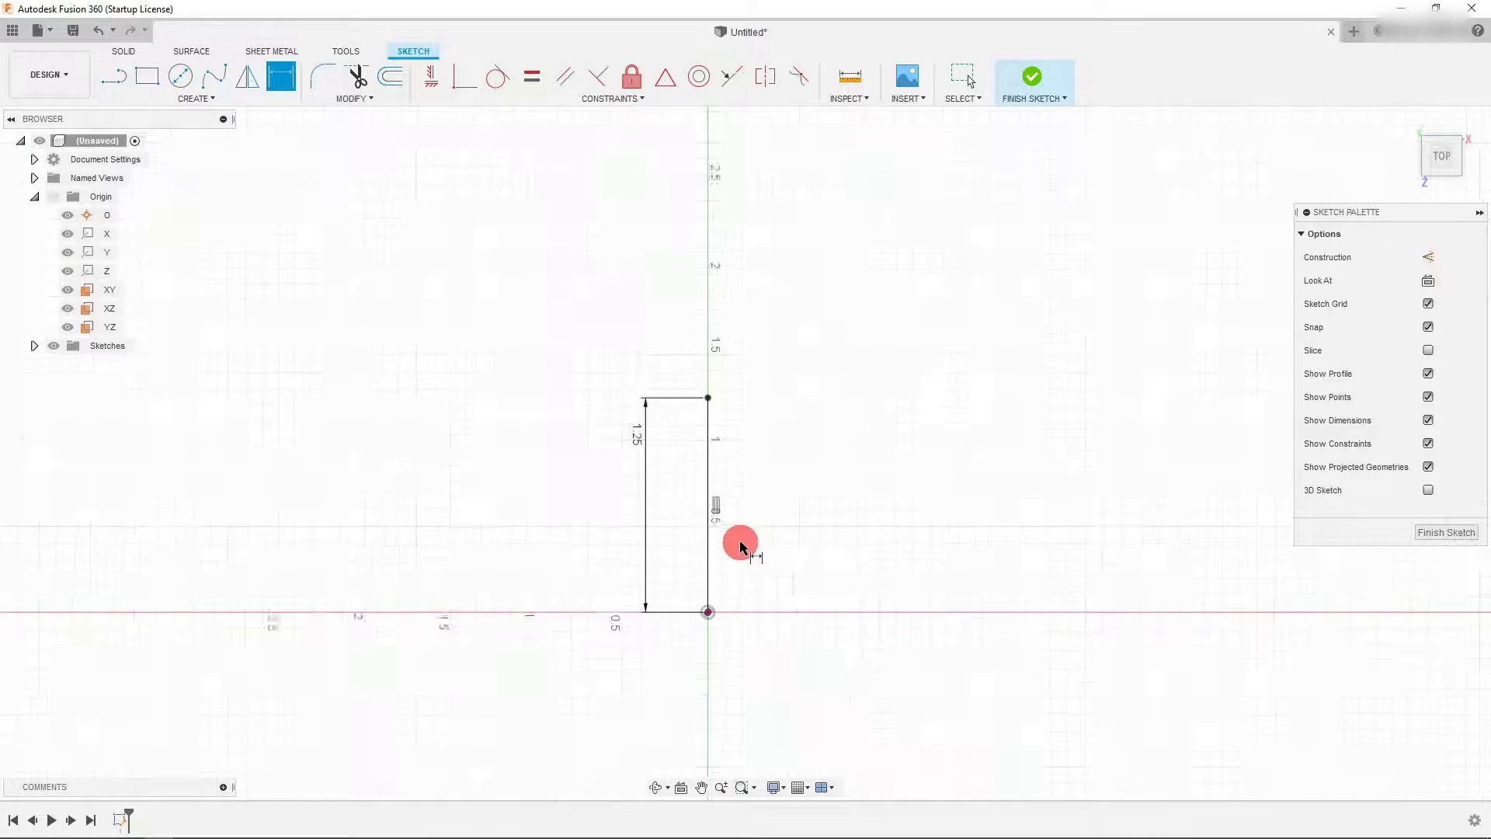
key(Escape)
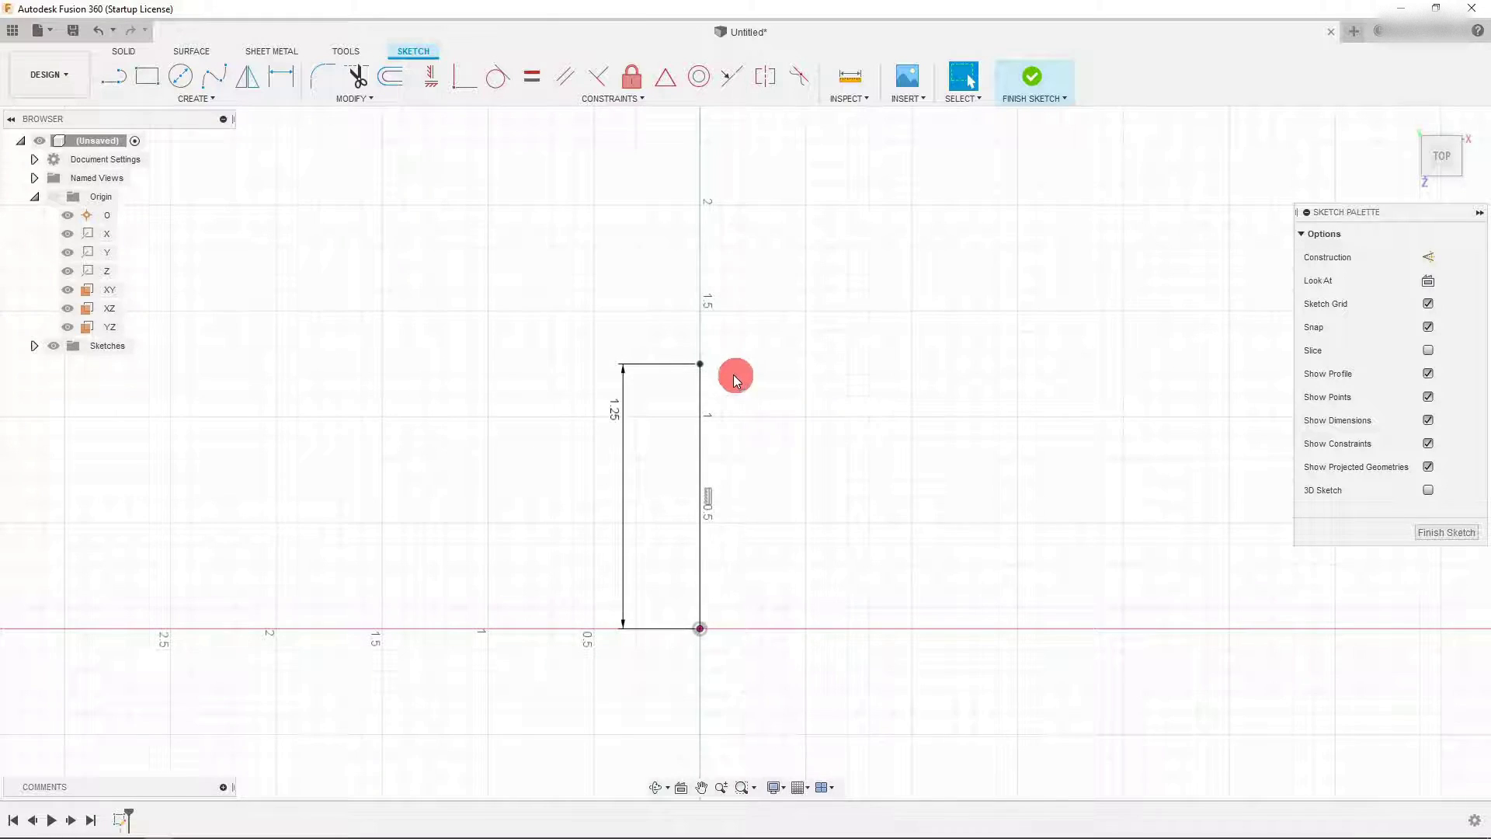
- Draw a horizontal line running right from the vertical line's top endpoint
click(113, 78)
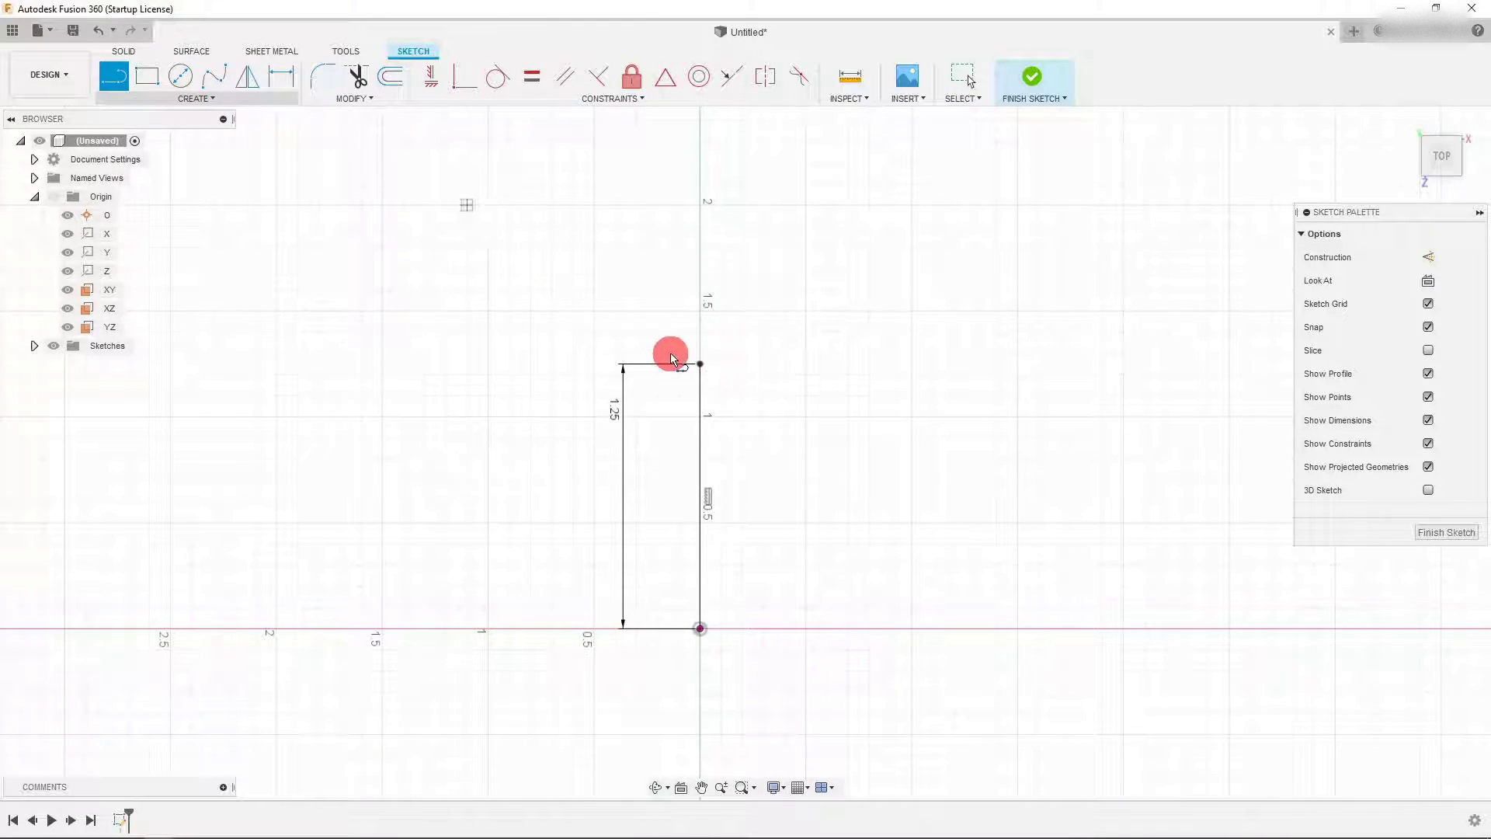
click(700, 365)
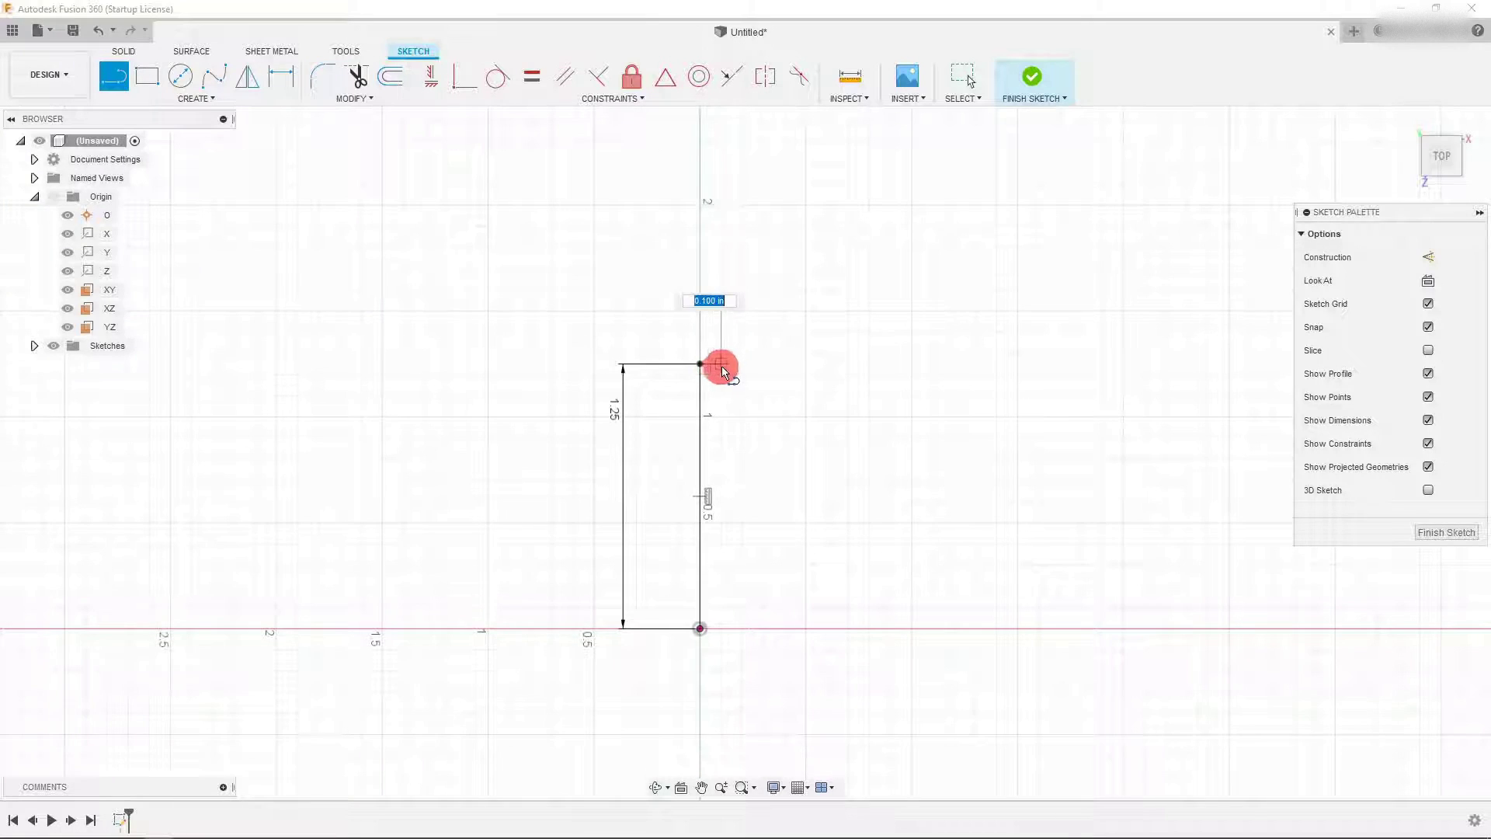
click(752, 367)
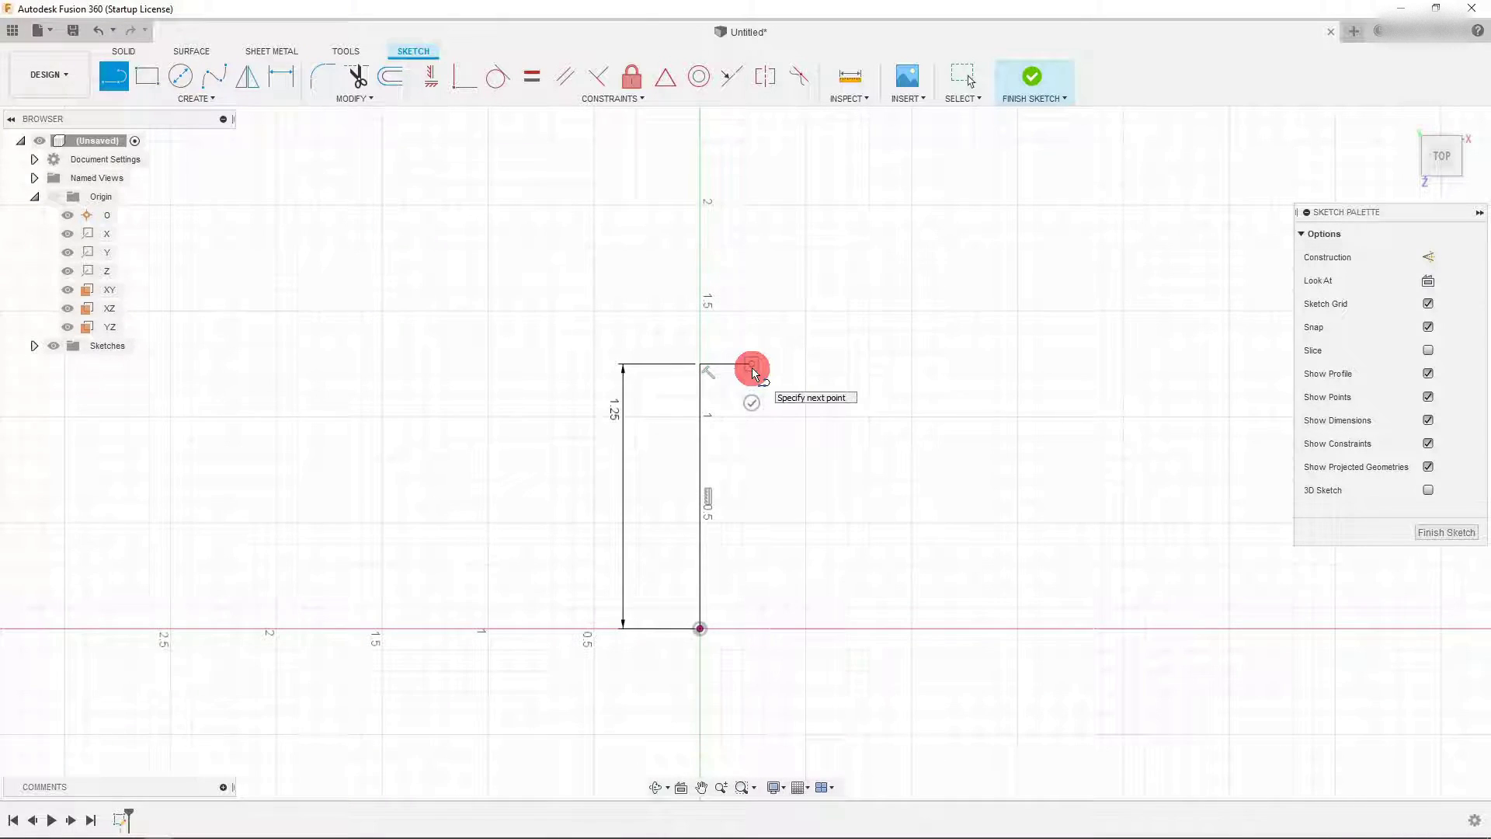
key(Escape)
- Dimension the horizontal line as (3/8)/2, giving 0.188 in
click(281, 81)
click(727, 364)
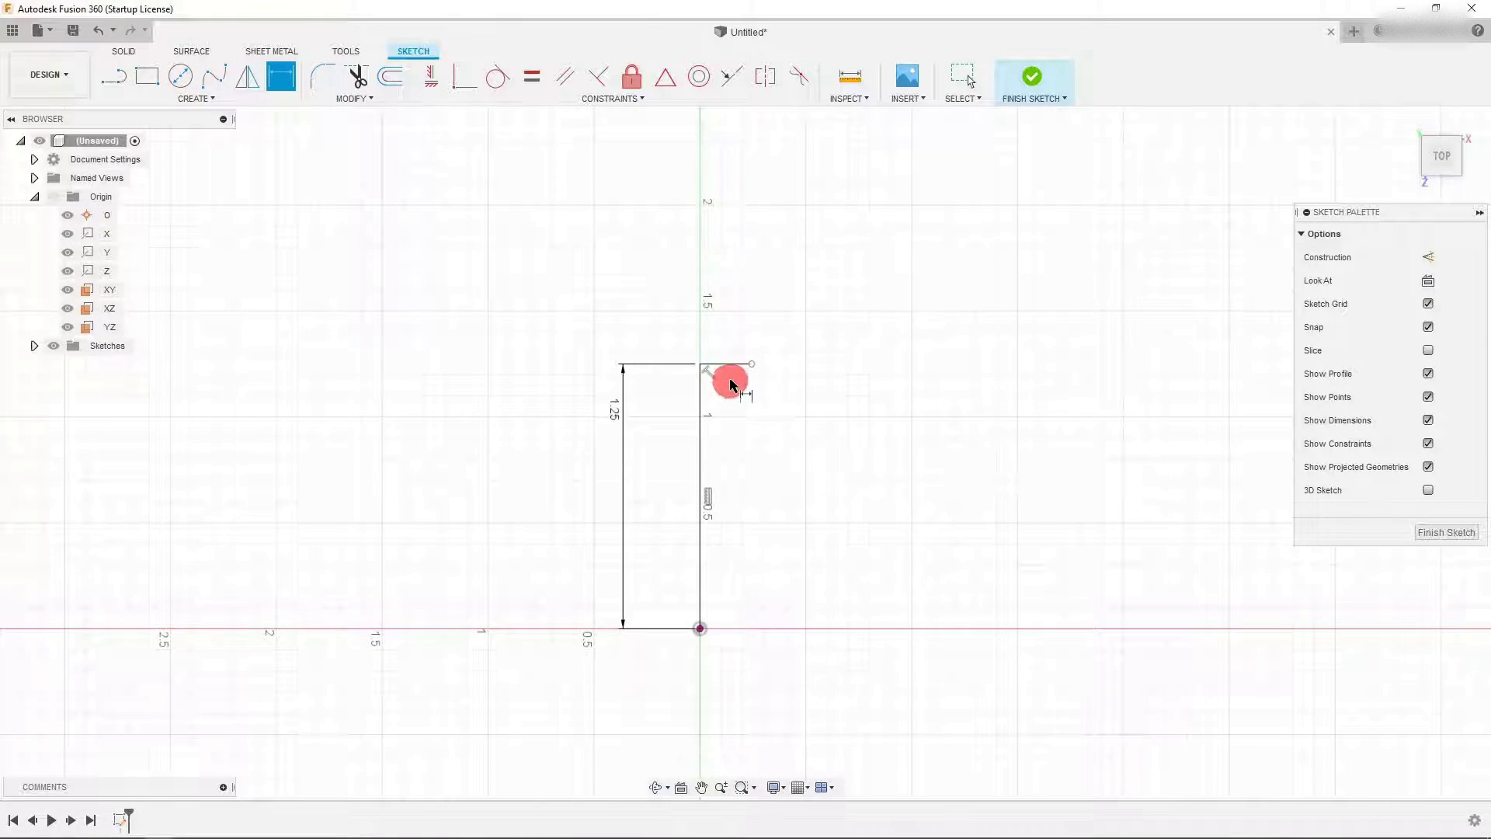
click(728, 340)
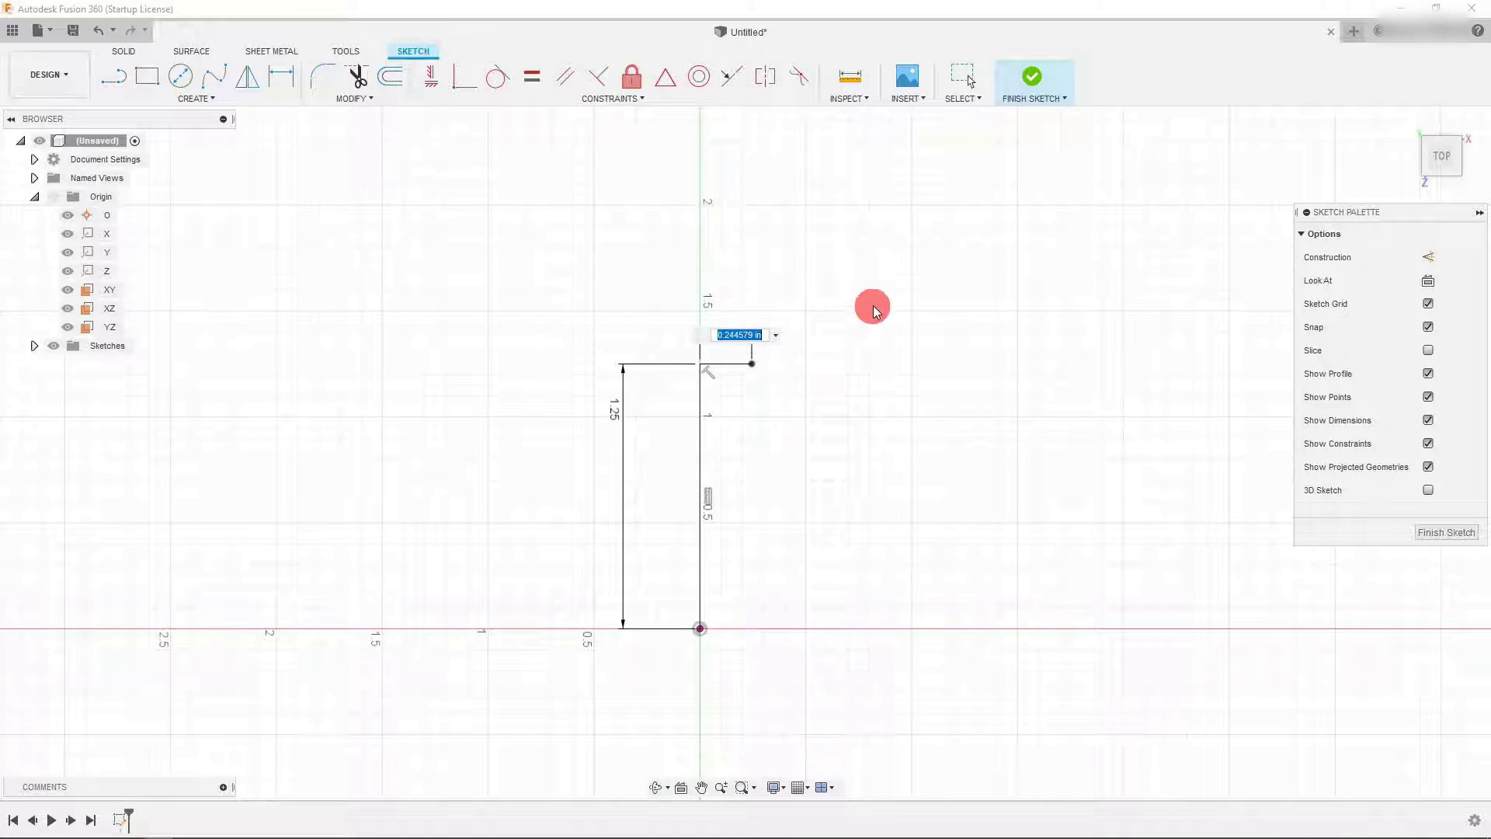
text(3/8)
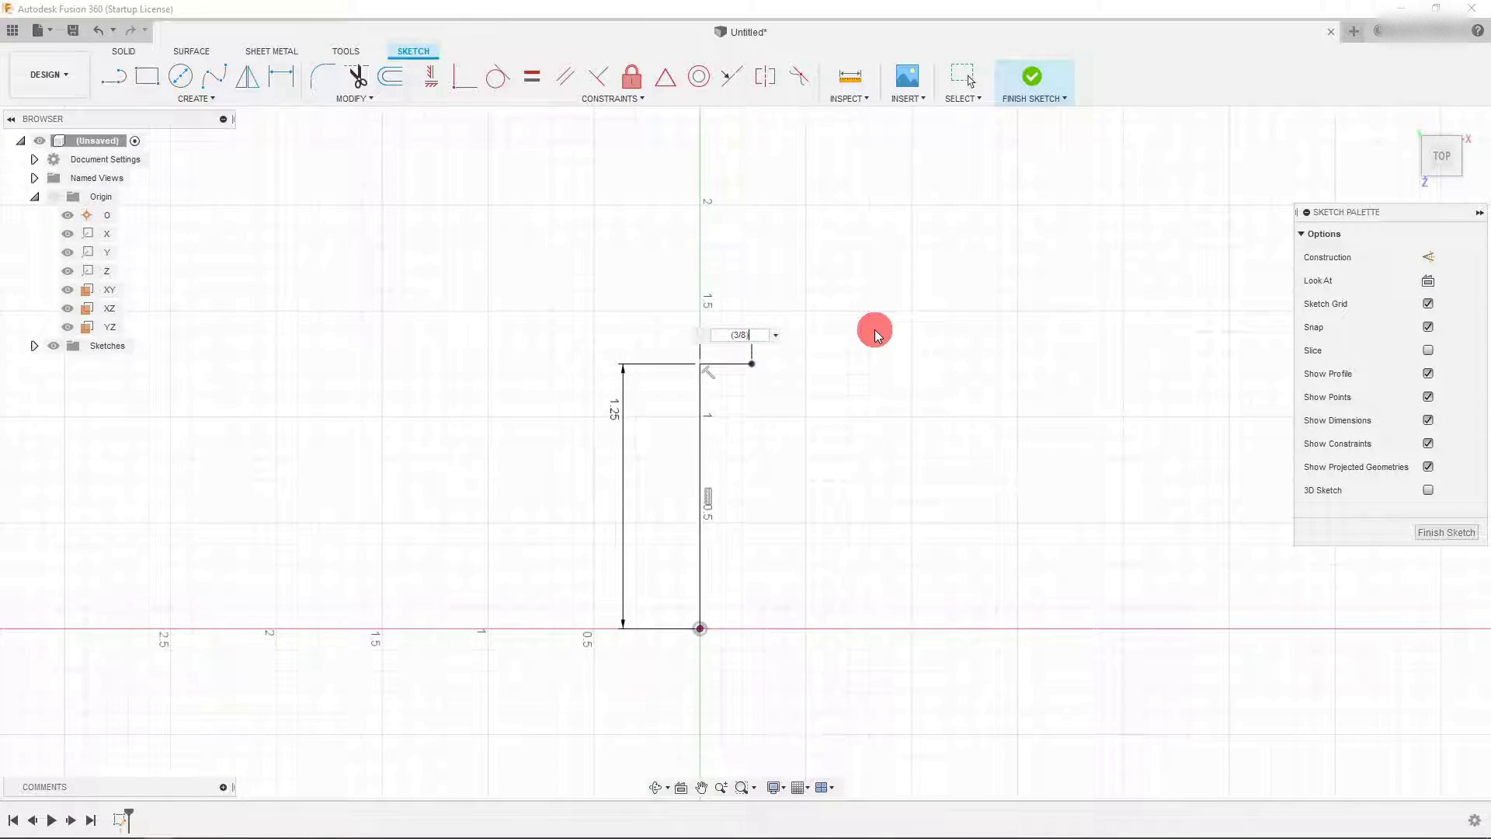
text(2)
key(Return)
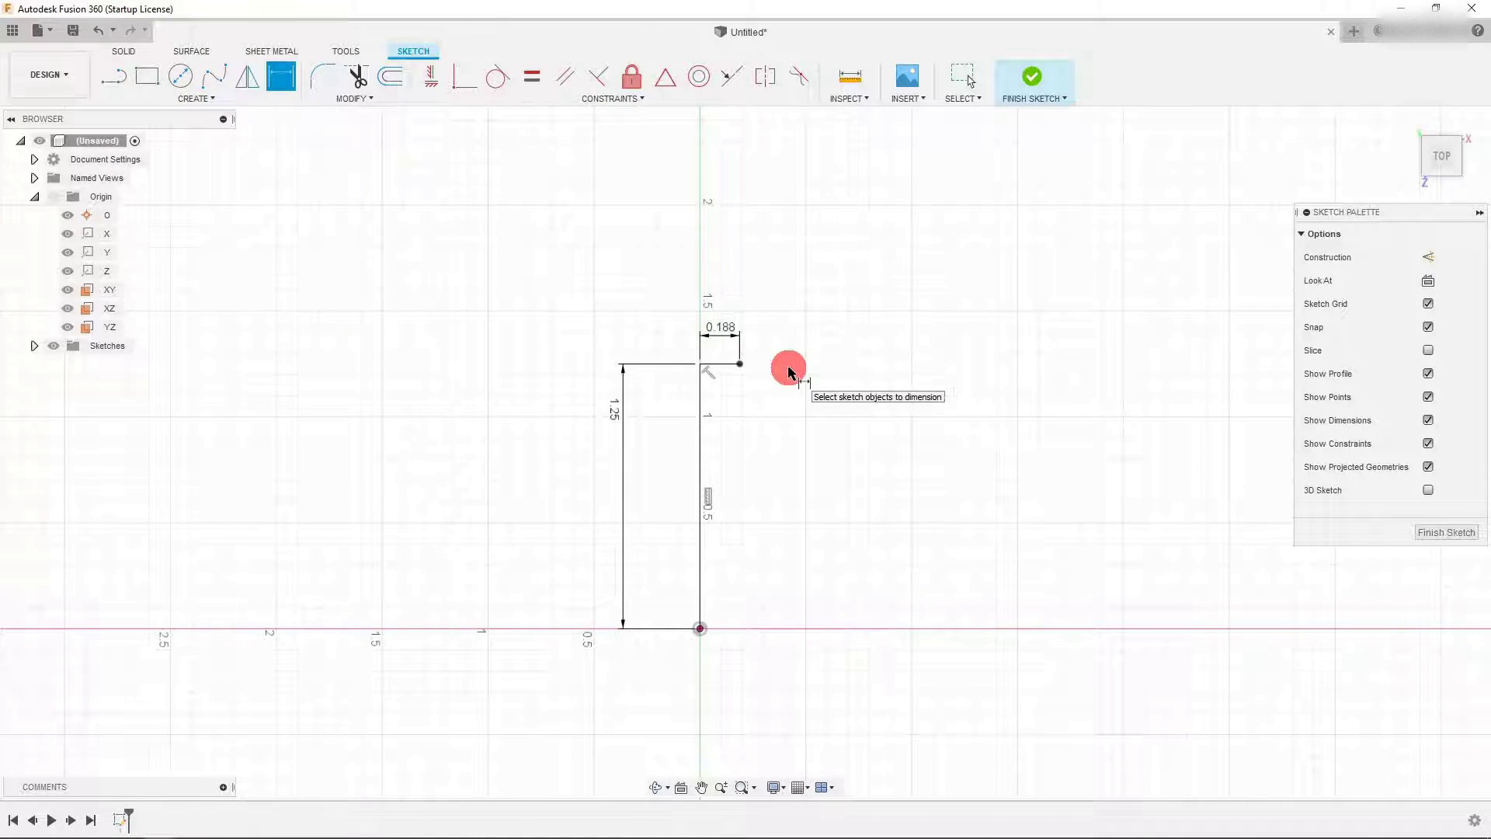
key(Escape)
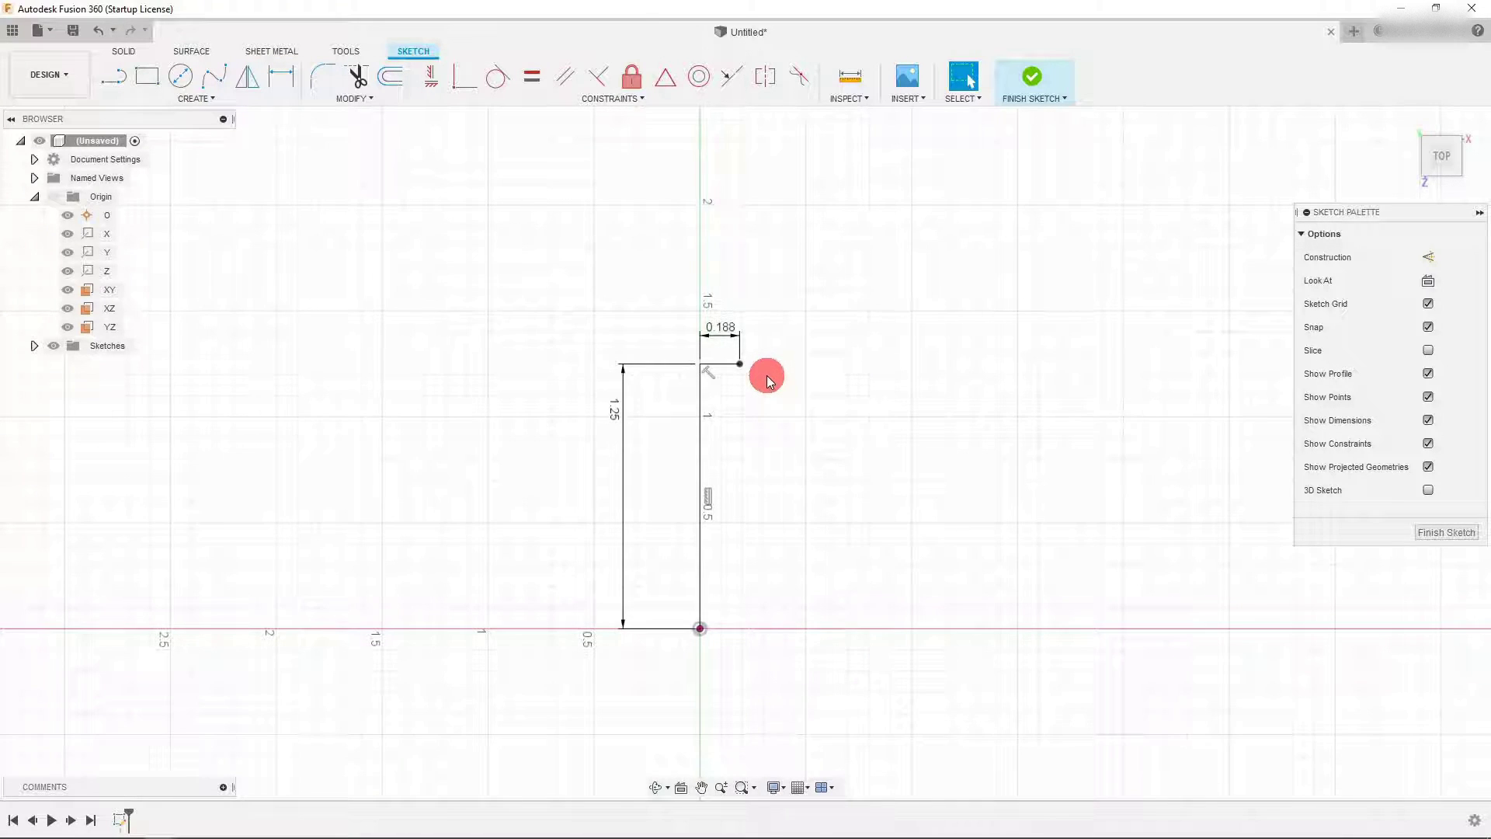
scroll(766, 375, up, 1)
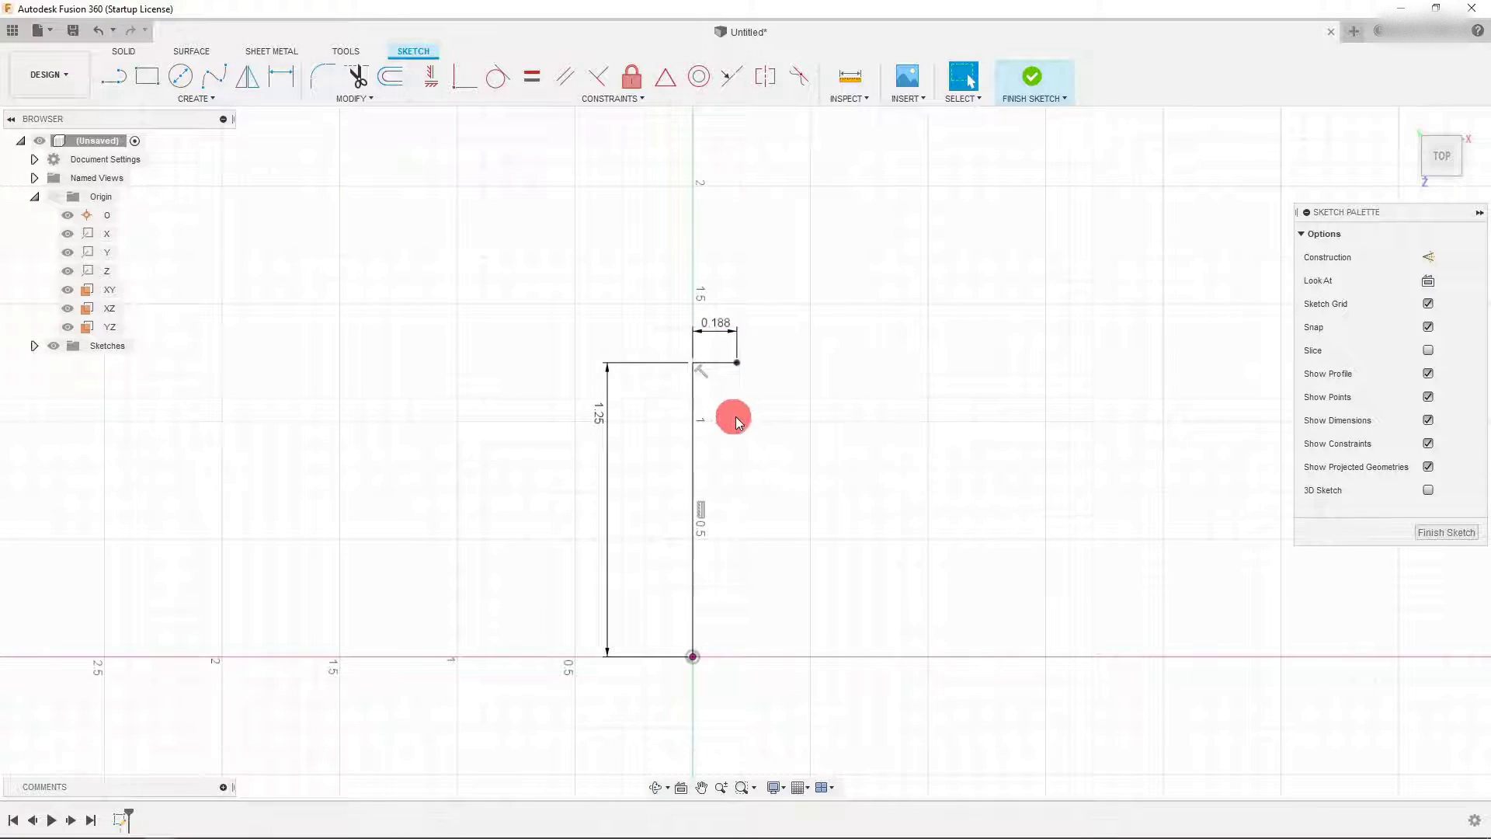
- Draw a short line going down from the right end of the 0.188 line
click(114, 76)
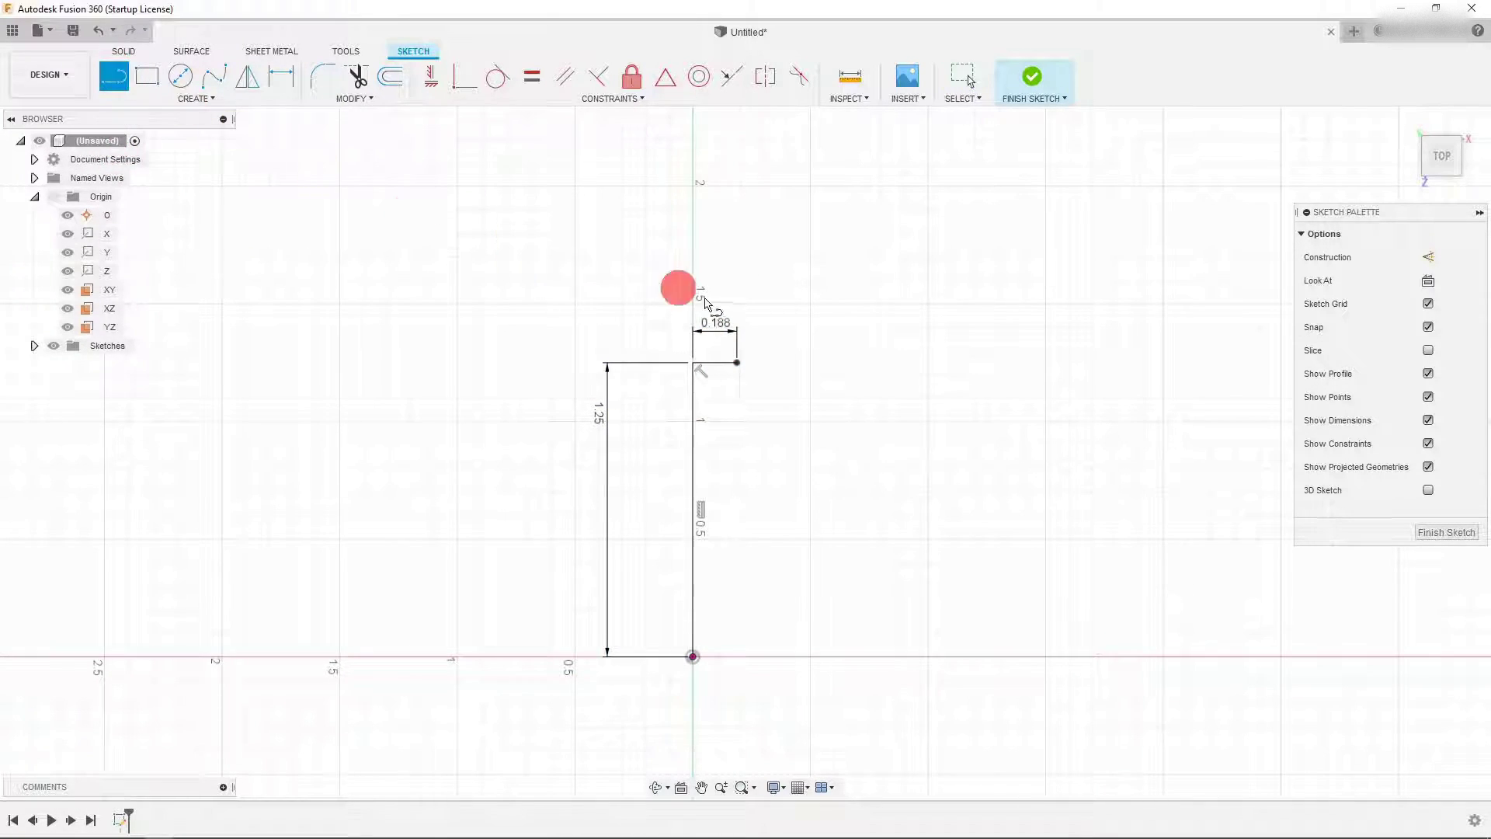
click(735, 363)
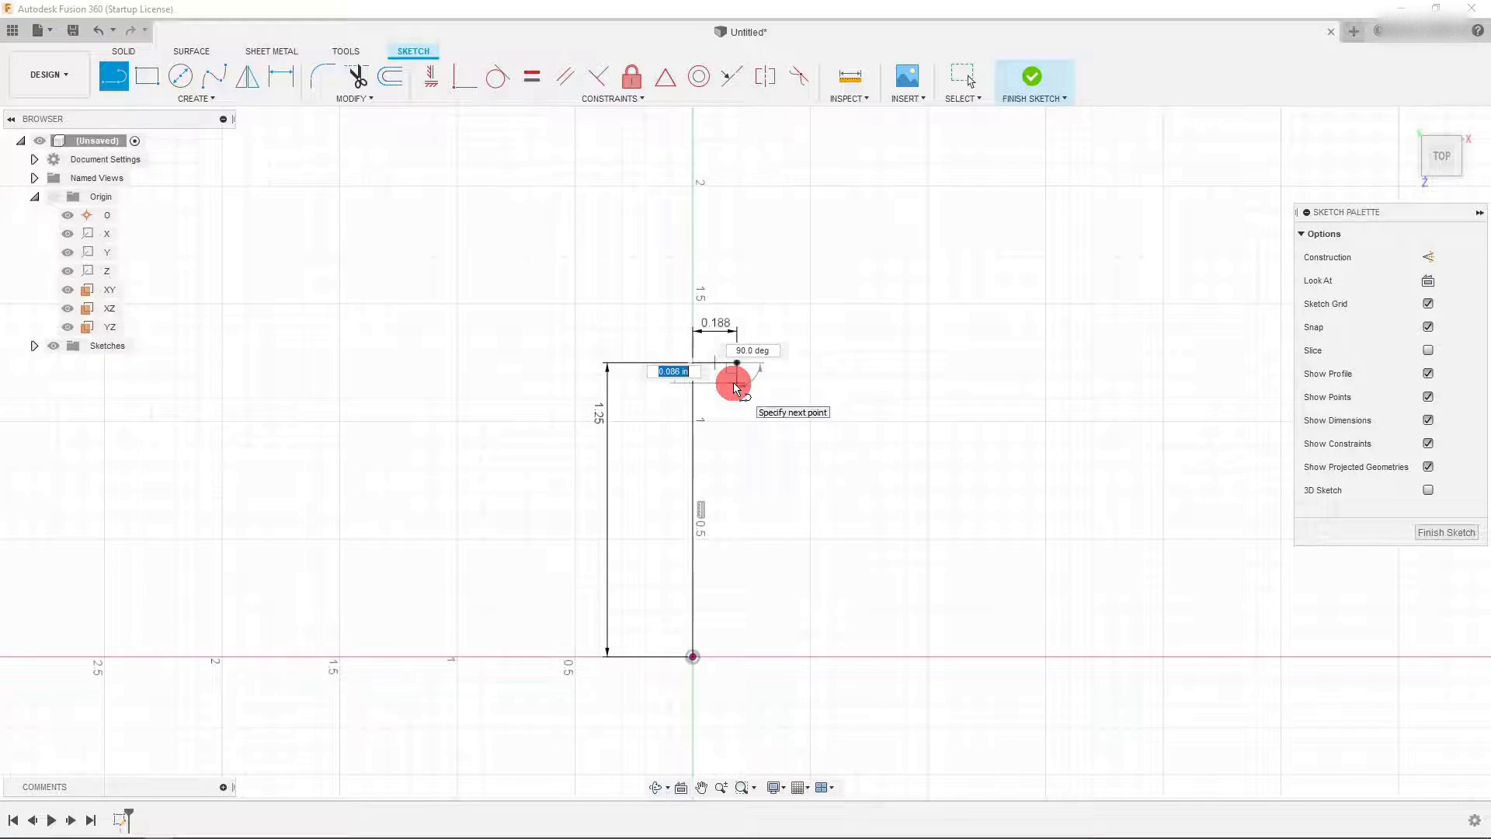
scroll(733, 382, up, 2)
click(734, 397)
key(Escape)
click(110, 81)
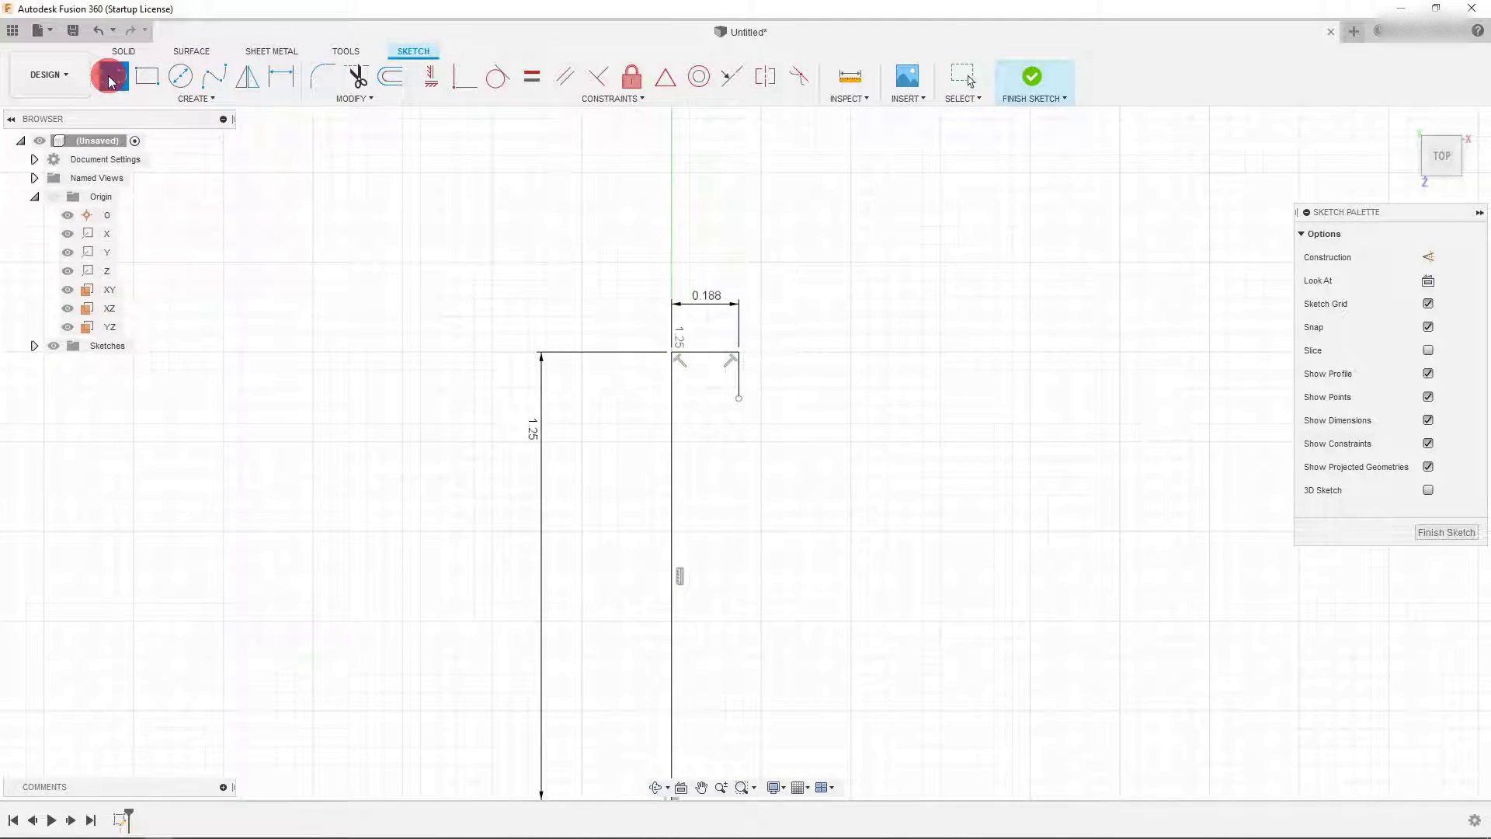
key(Escape)
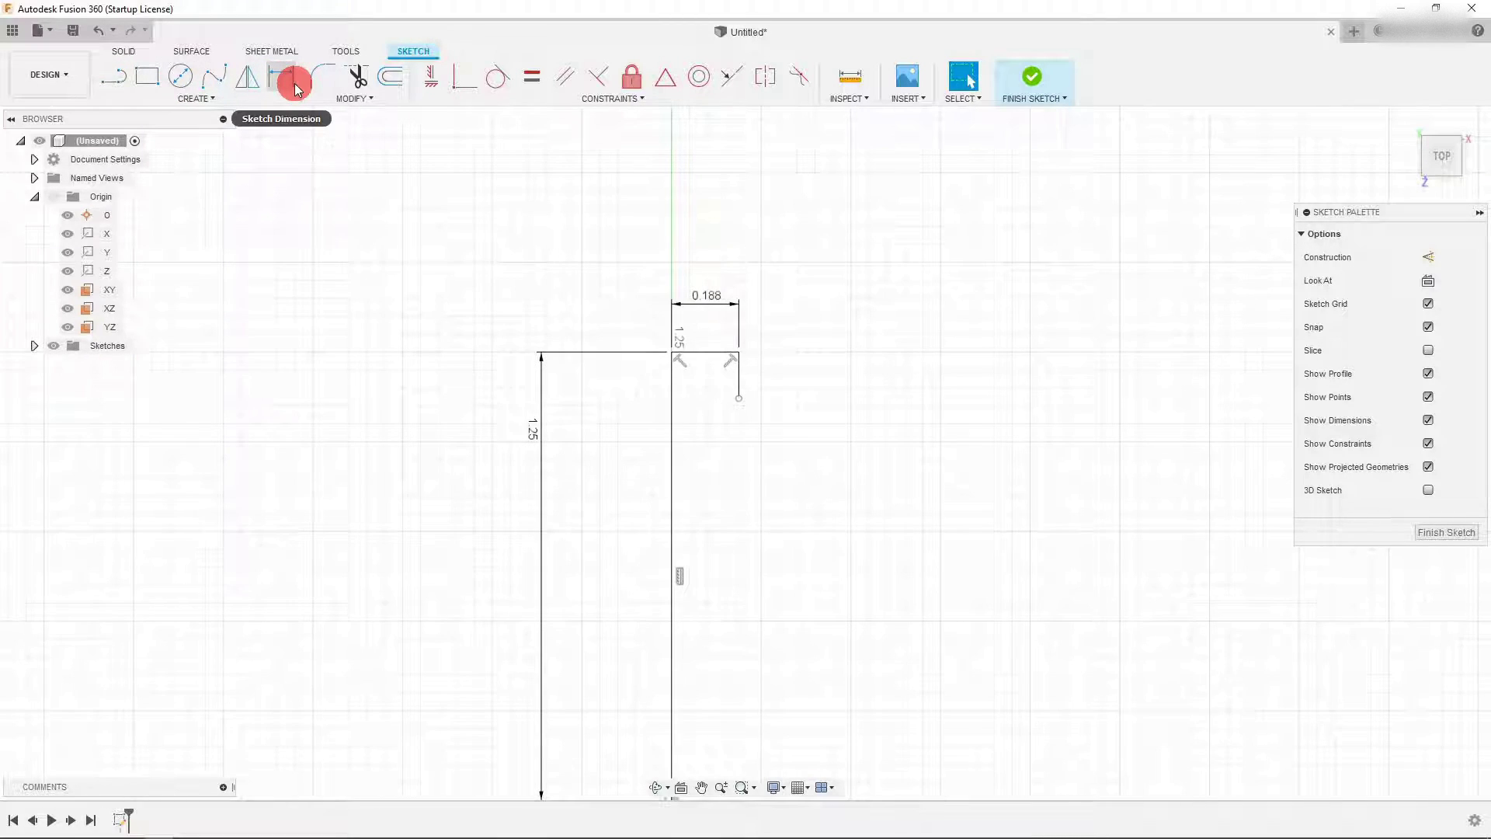
- Dimension the short vertical line to 1/4 (0.25 in) and check its value
click(294, 83)
drag(739, 376, 774, 371)
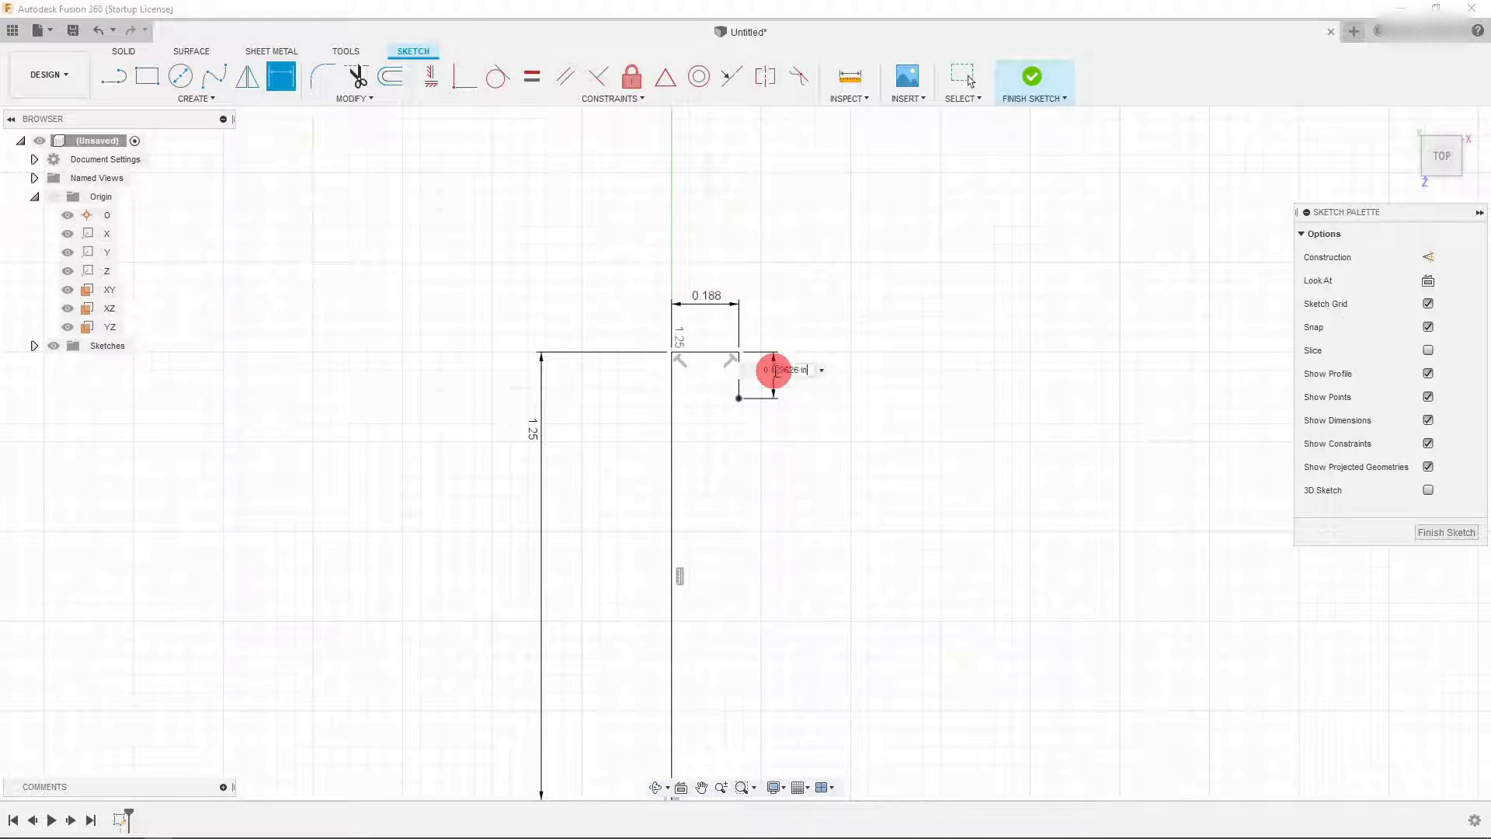
text(1/4)
key(Return)
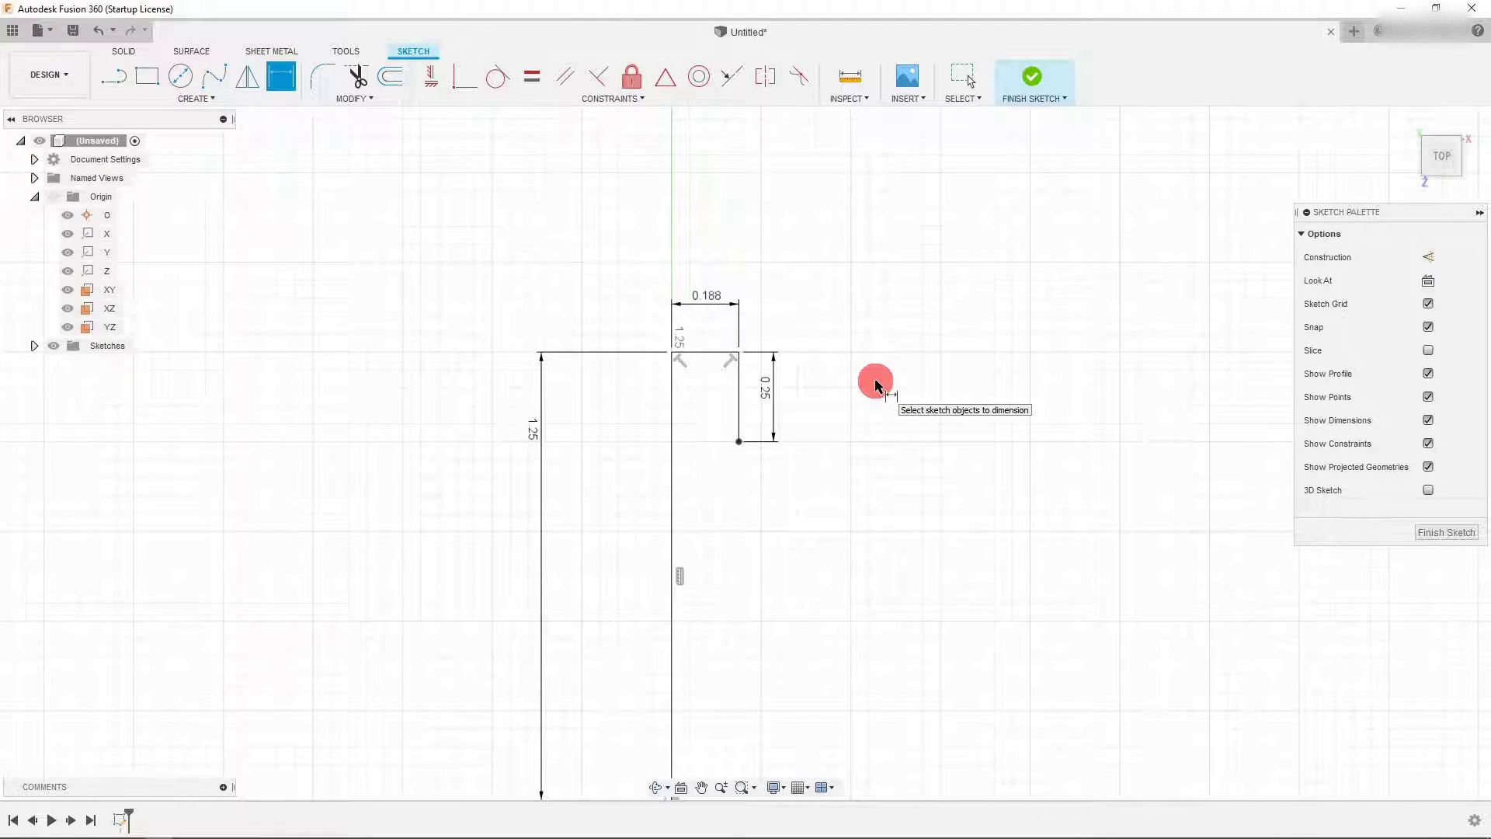
key(Escape)
scroll(772, 365, down, 1)
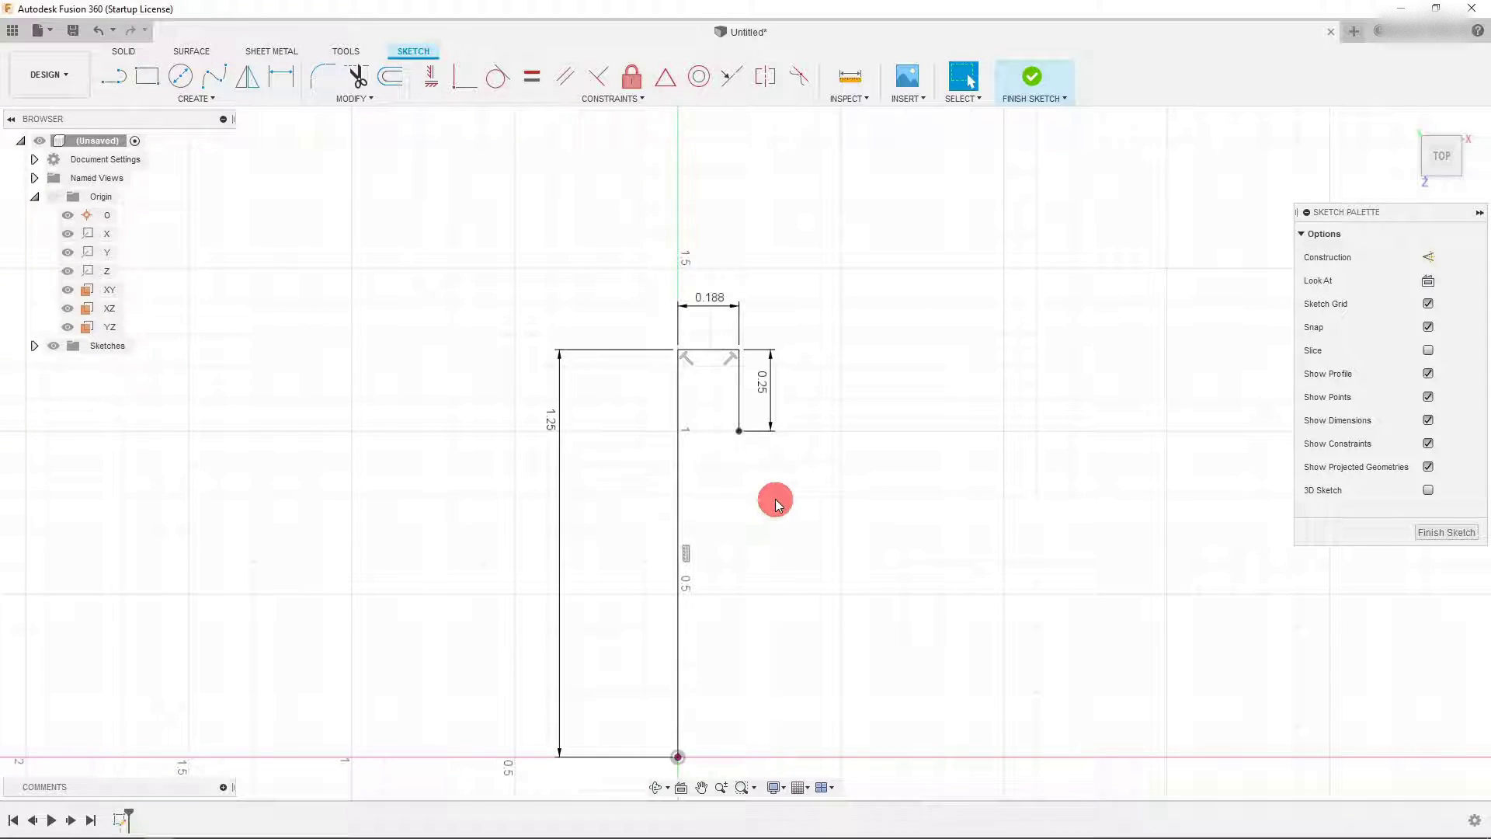
double_click(761, 383)
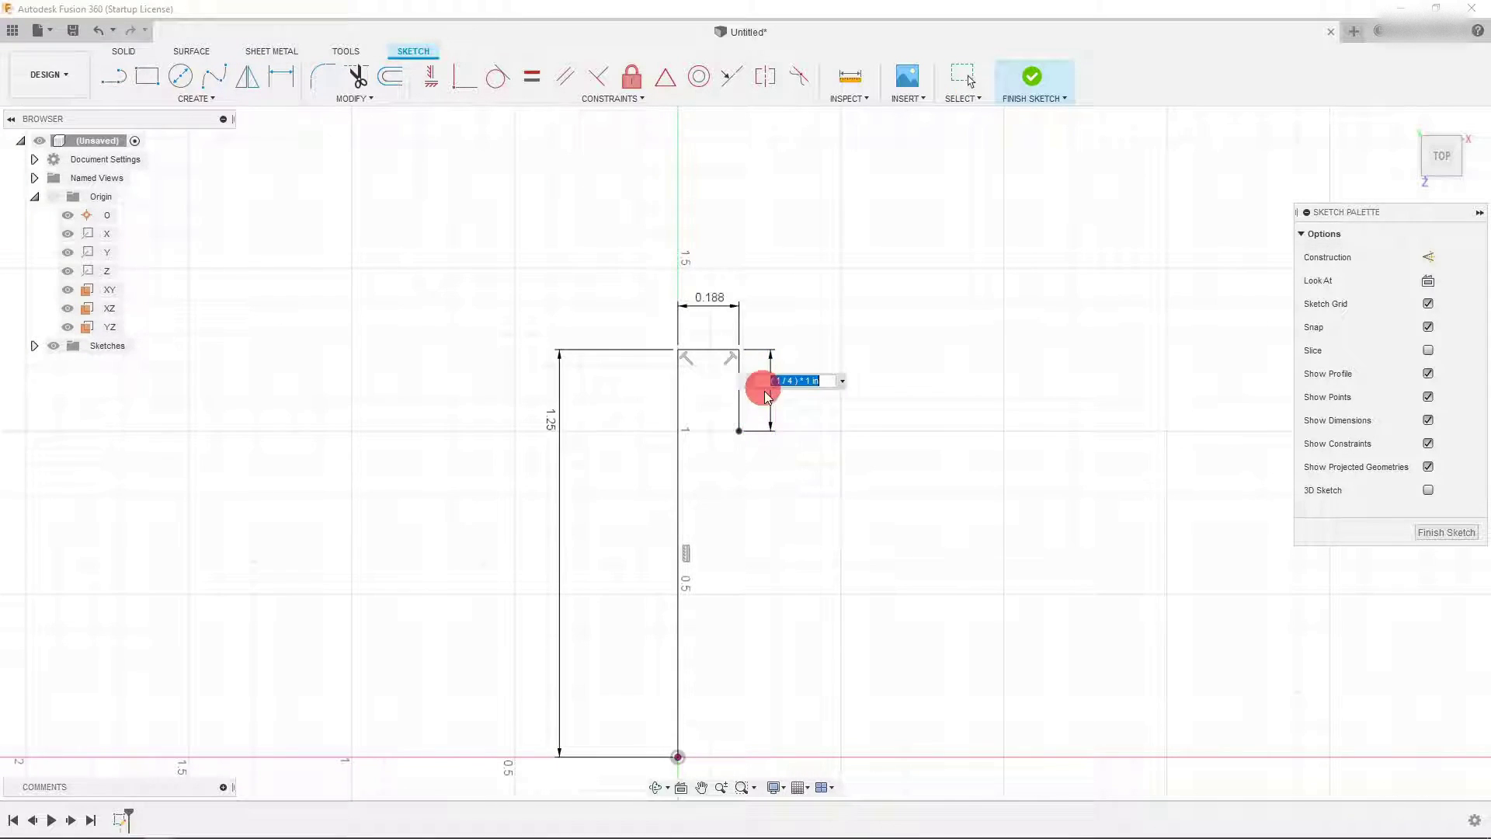
click(847, 429)
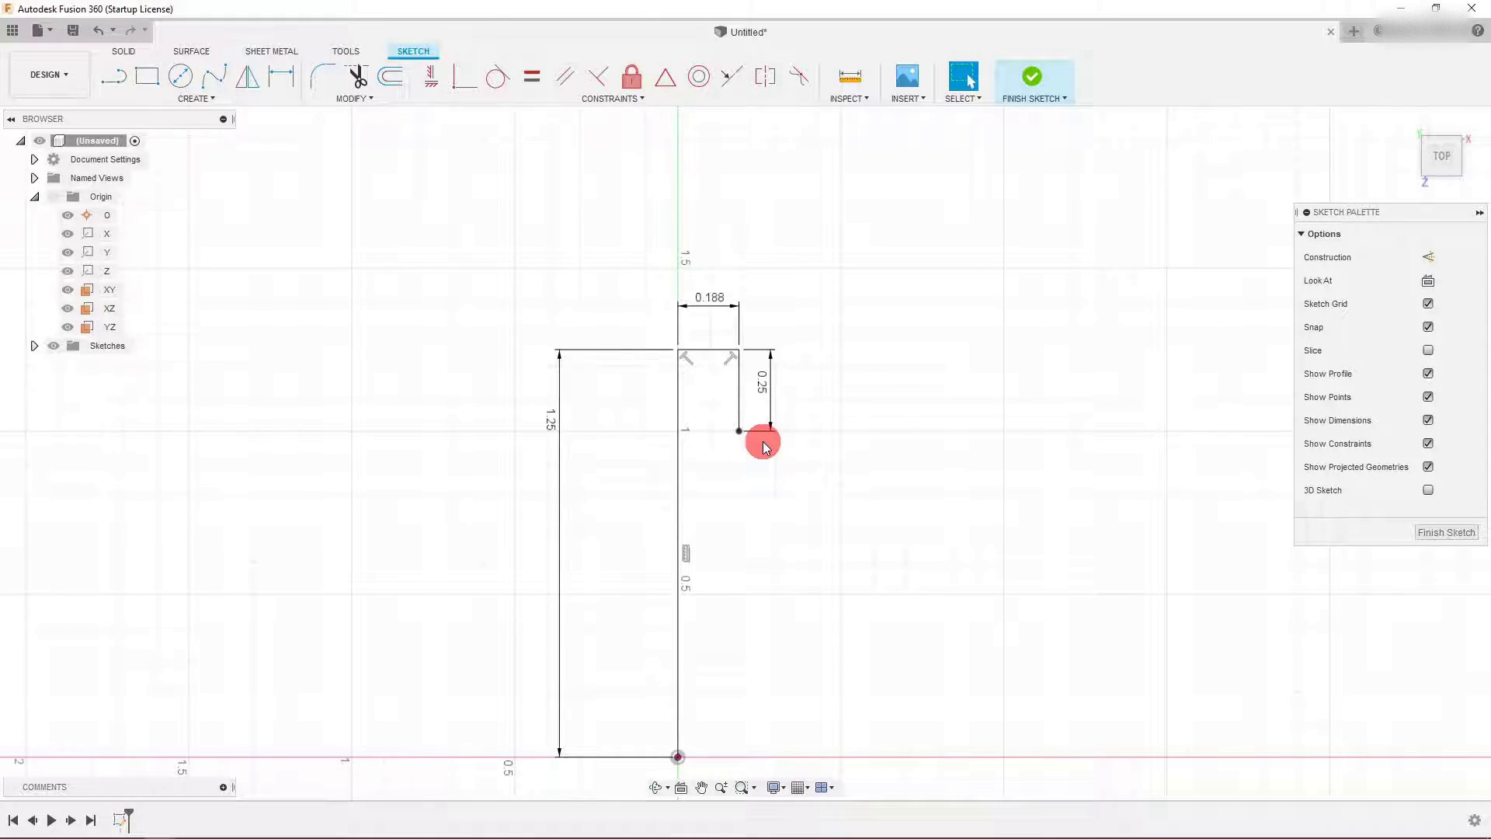
- Draw the short step under the head and the shank edge down to the baseline
click(113, 75)
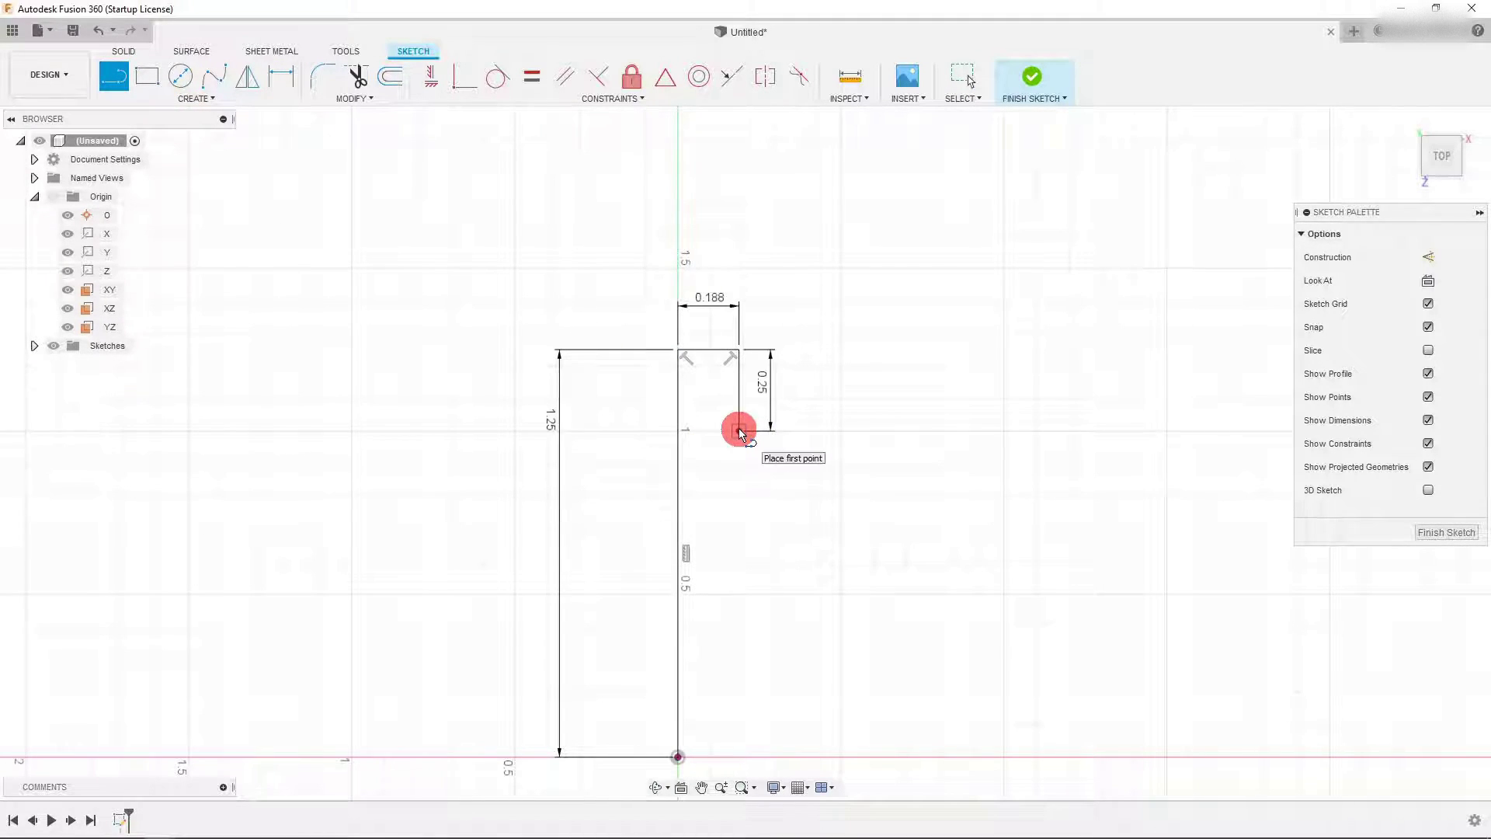
click(739, 430)
click(703, 430)
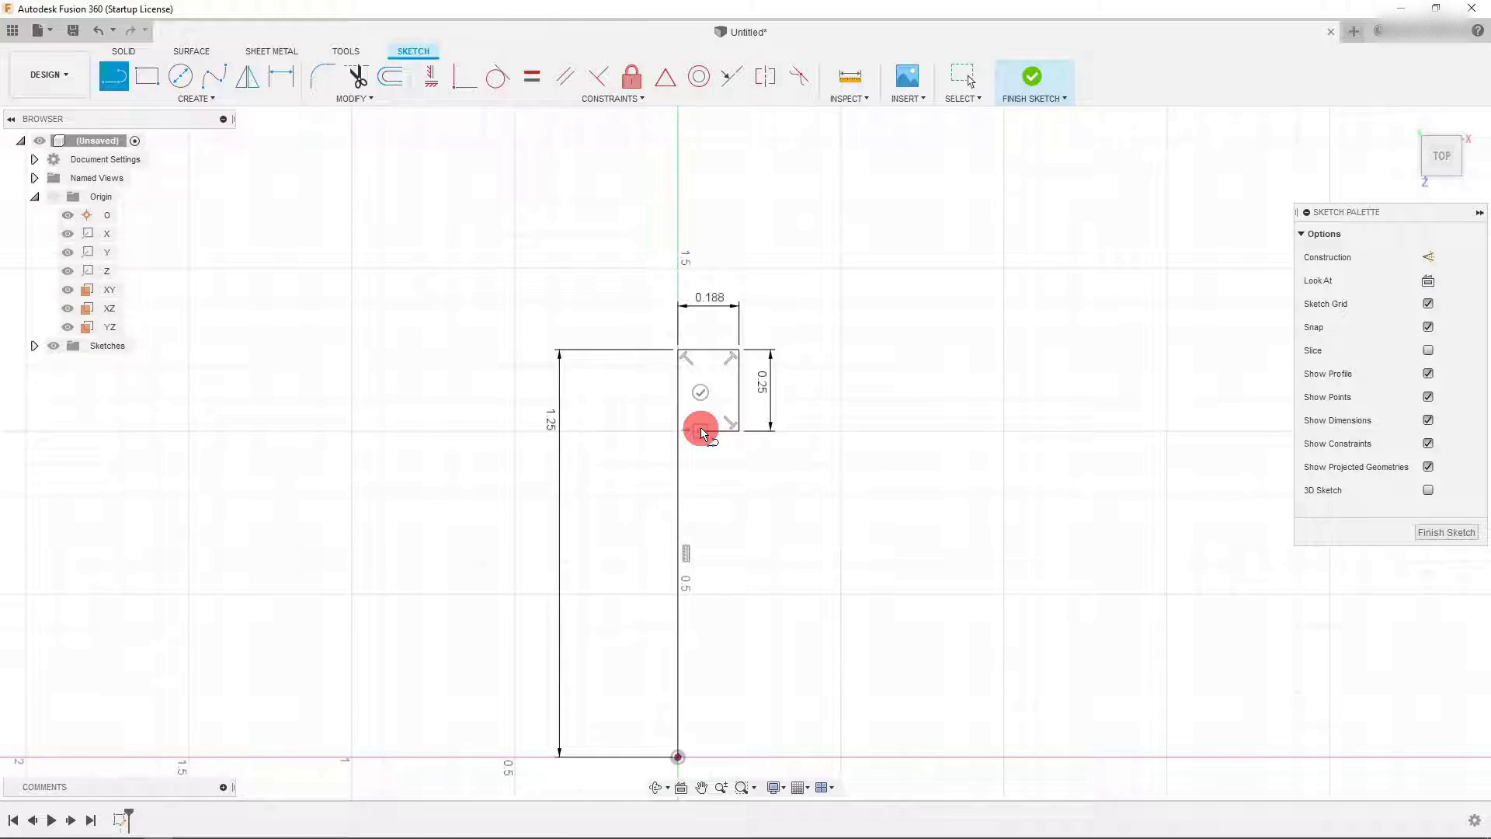
key(Escape)
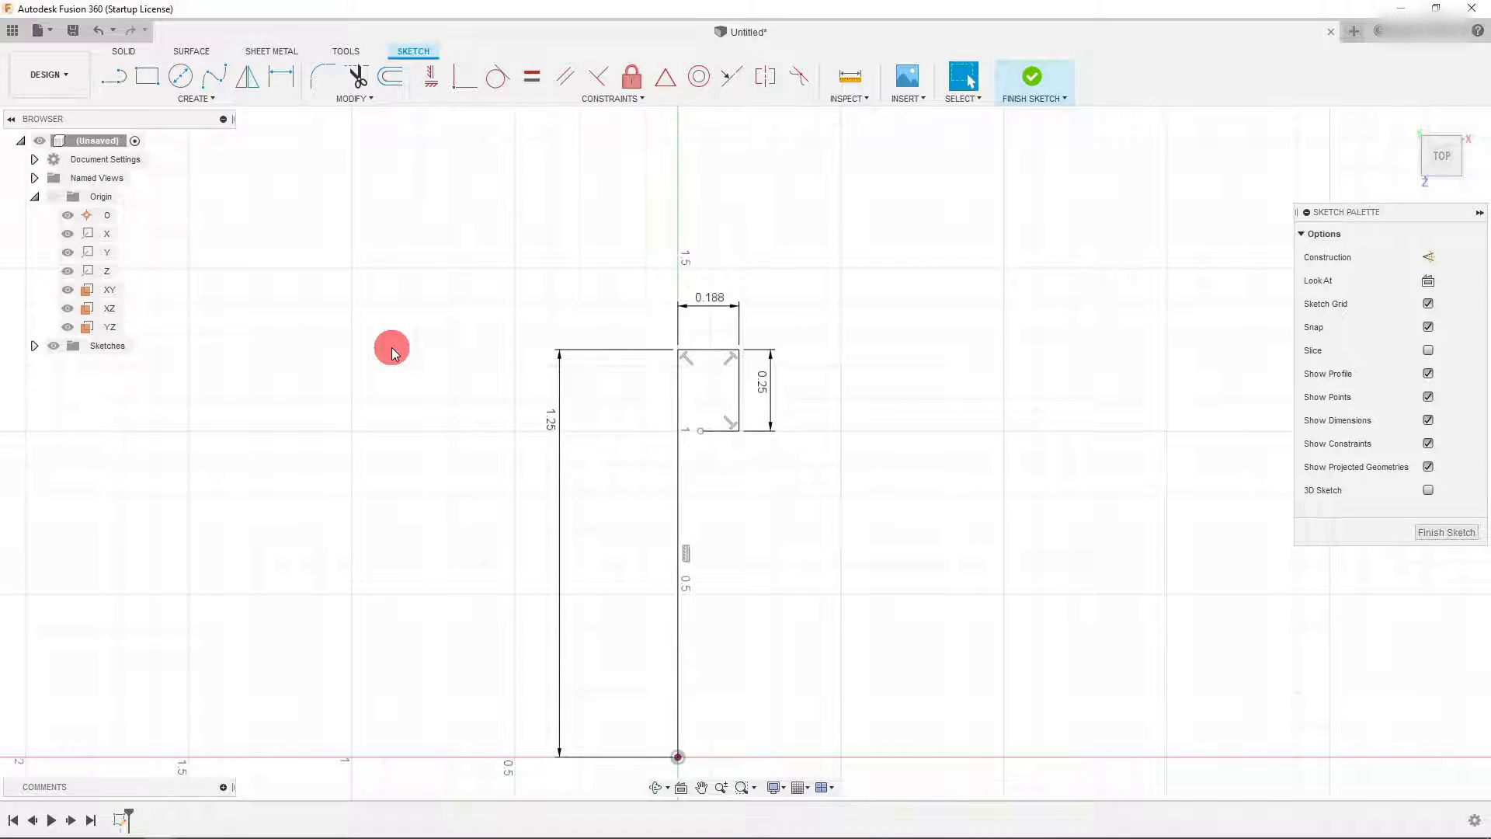
click(113, 75)
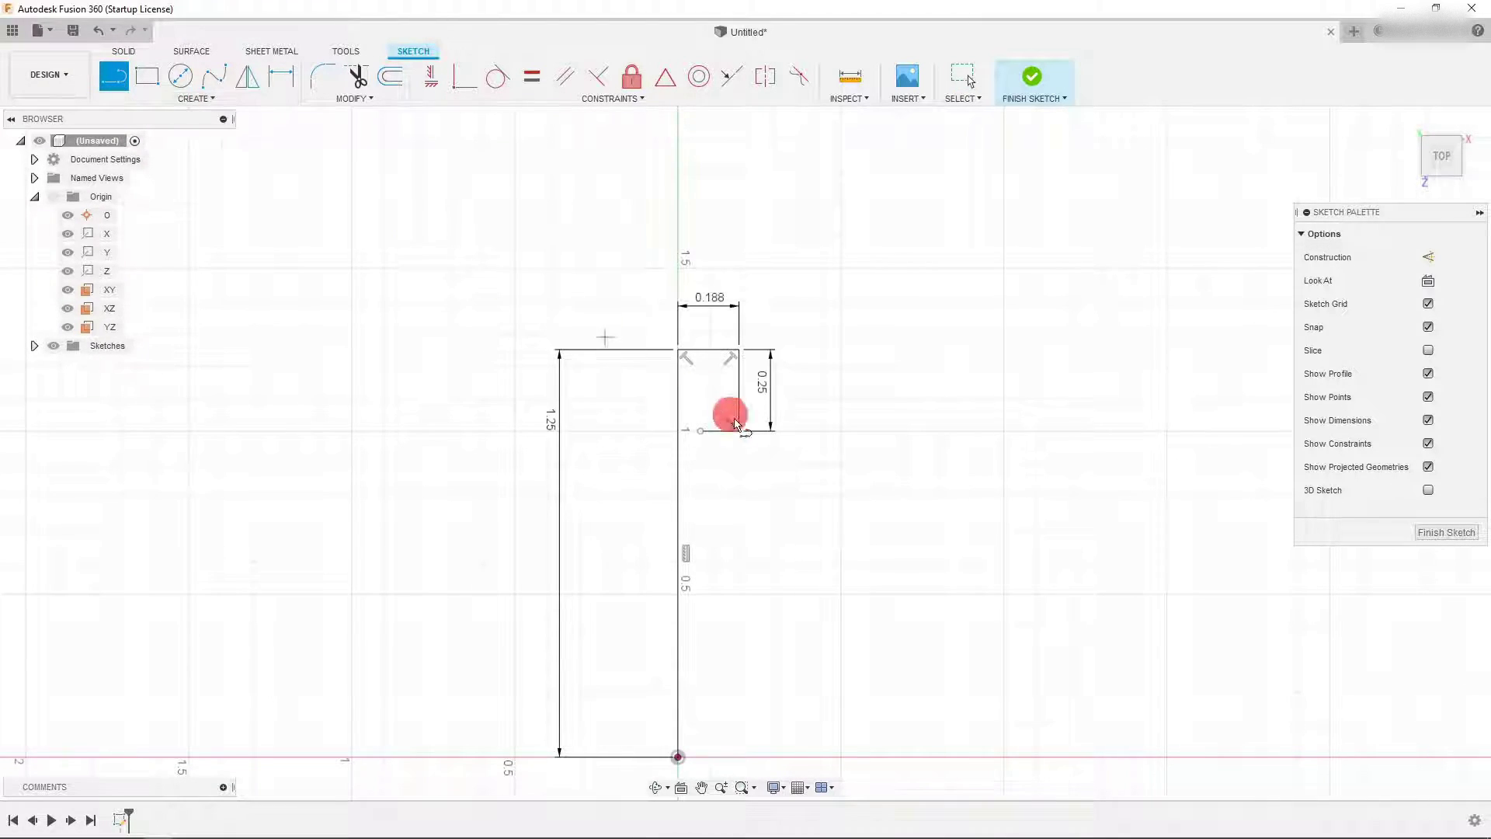
drag(701, 431, 692, 758)
key(Escape)
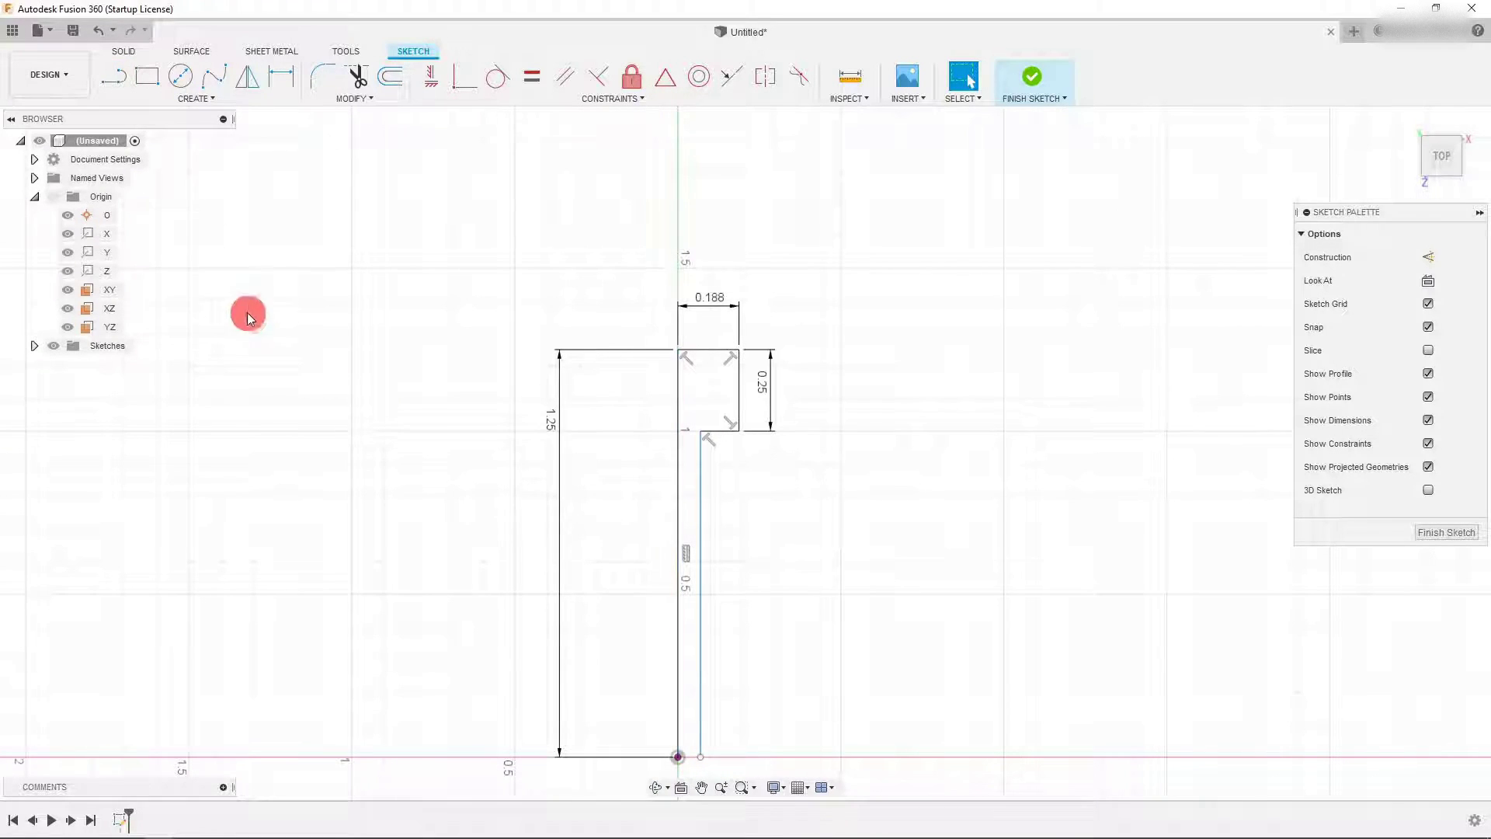
- Dimension the shank edge 0.125 in from the centre line
click(281, 75)
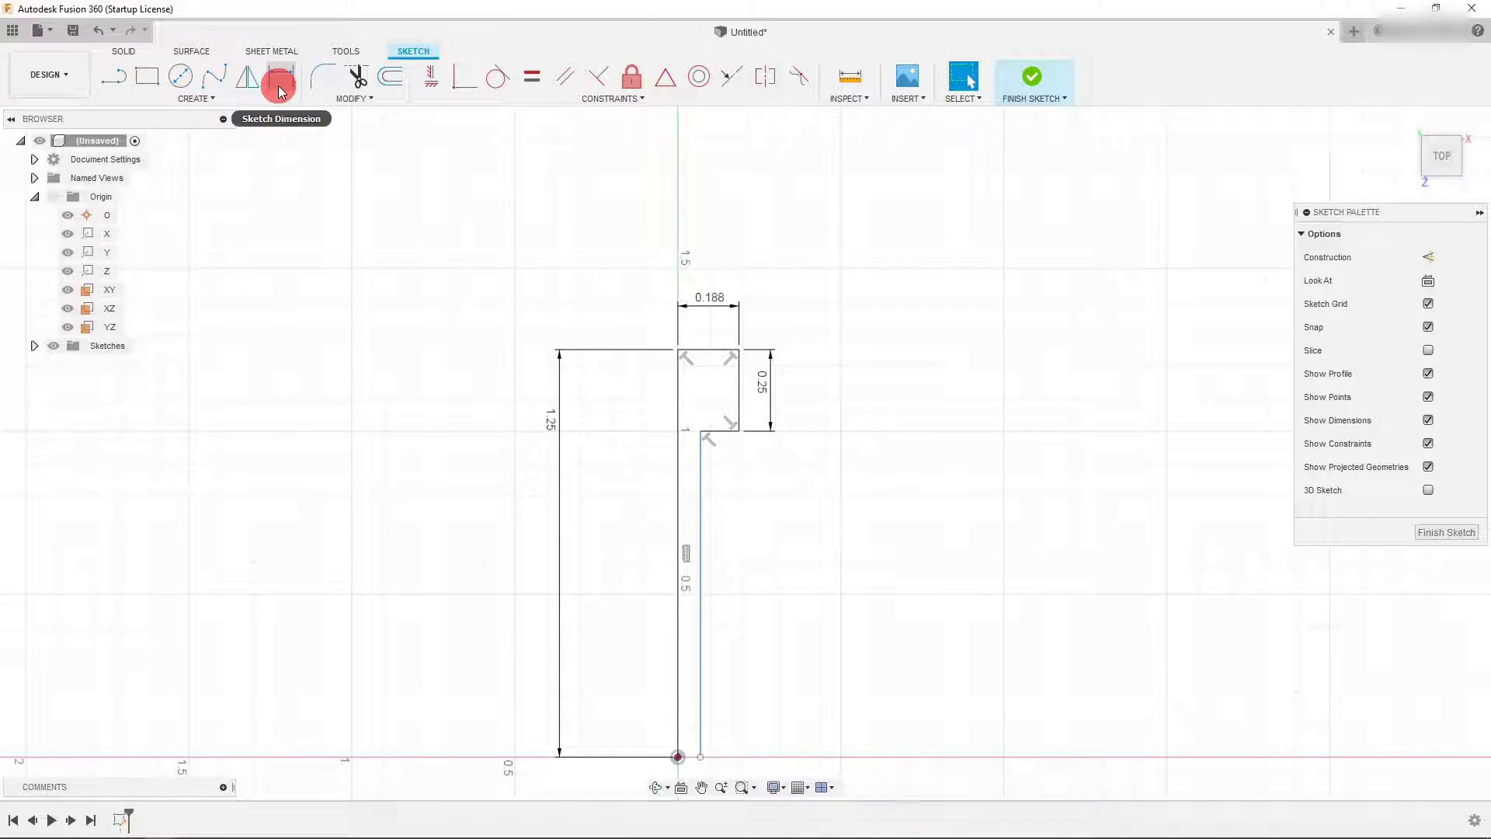
click(681, 484)
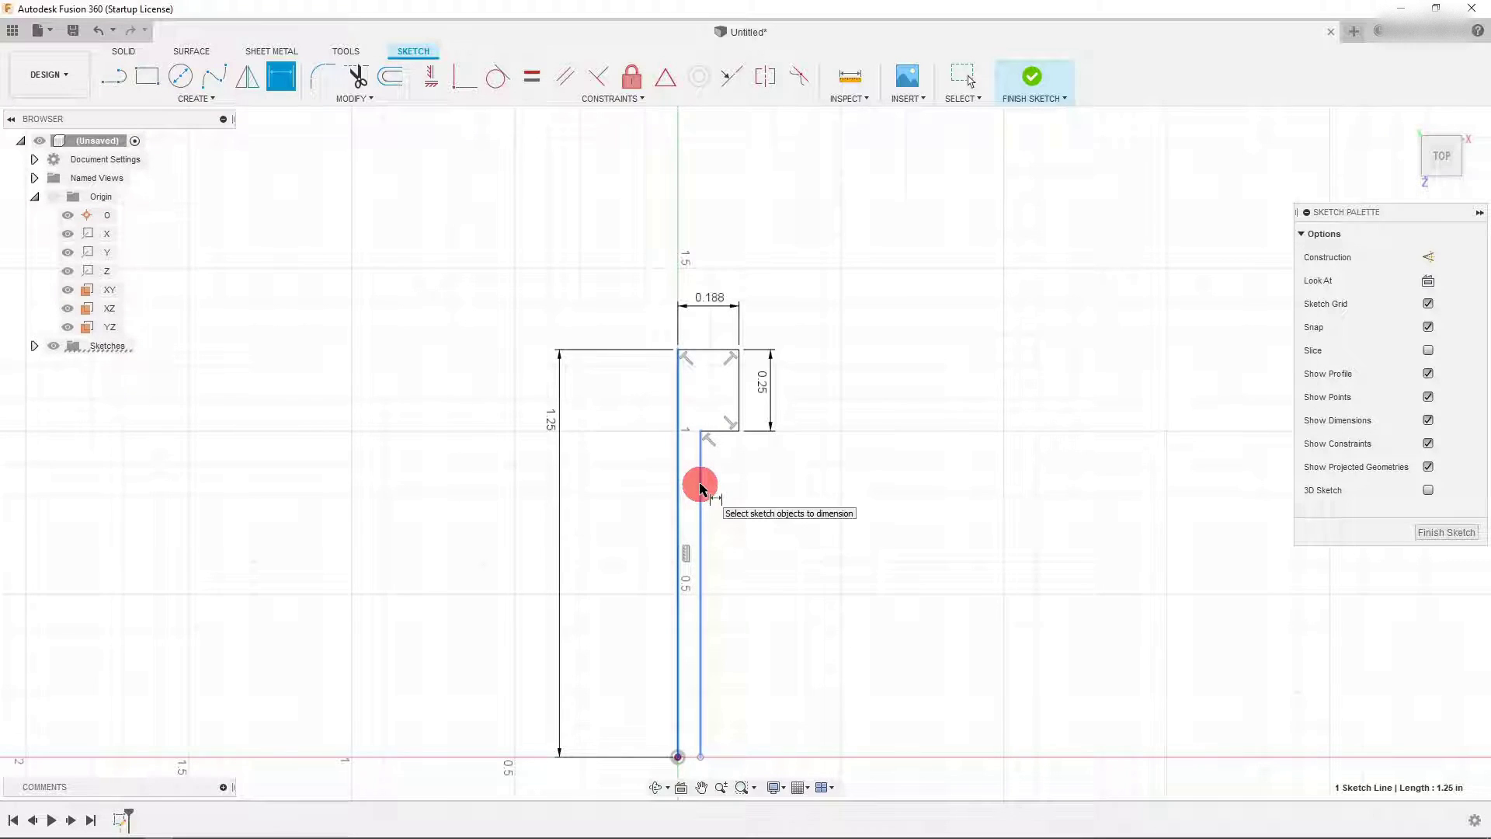
click(701, 487)
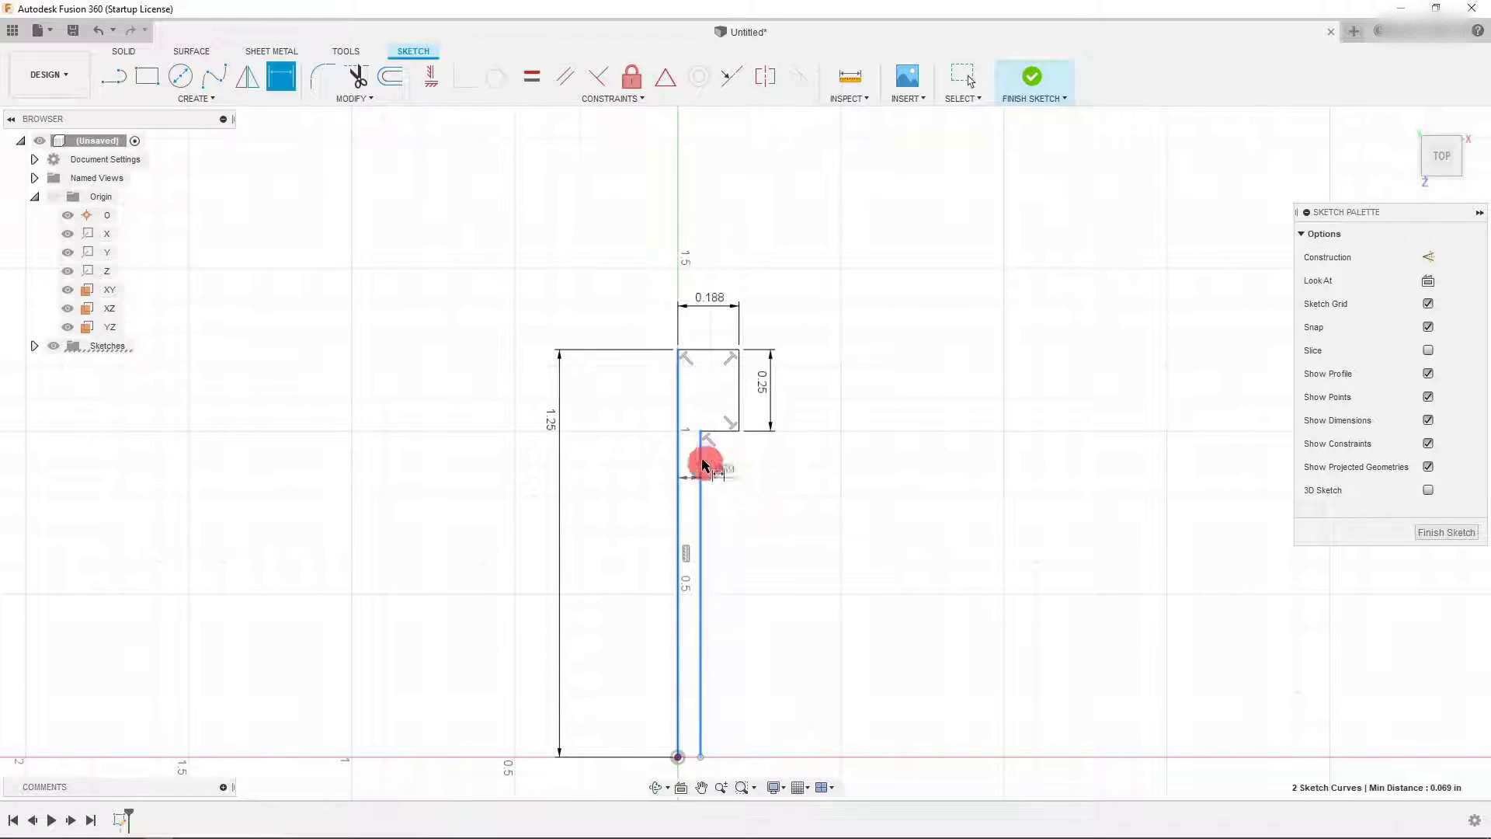
click(725, 483)
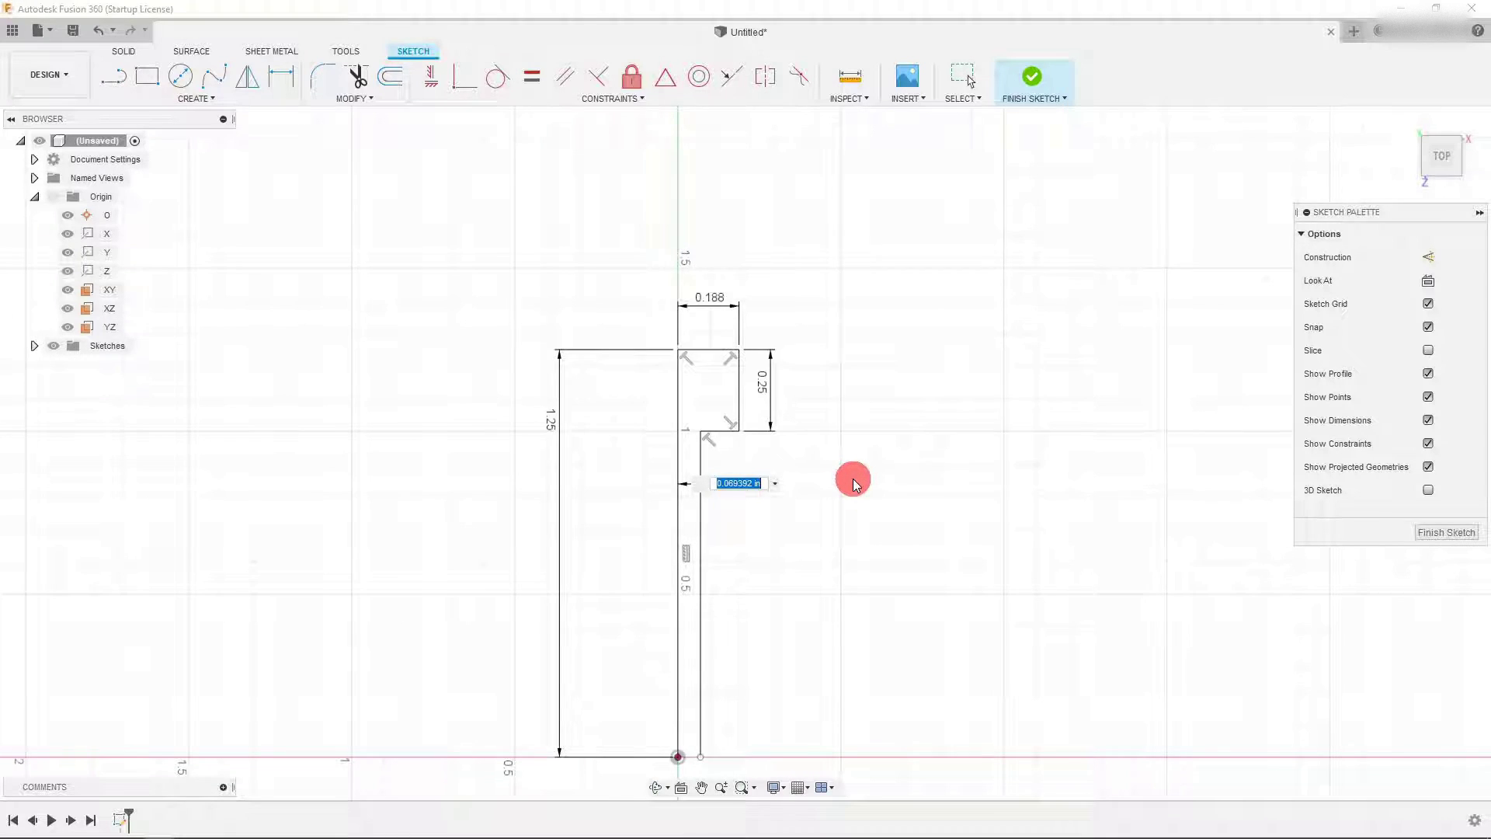
text(.125)
key(Return)
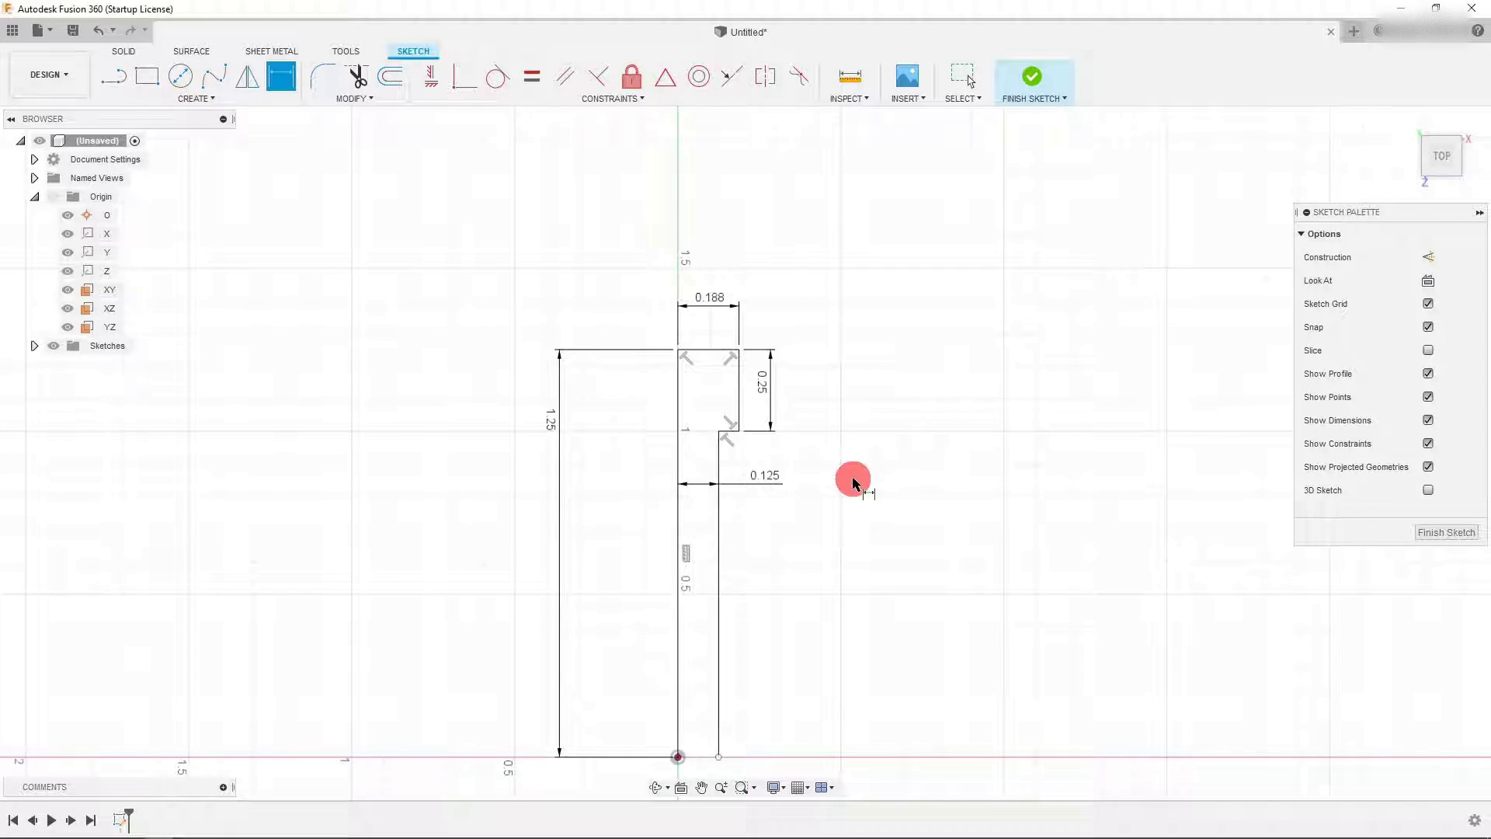
key(Escape)
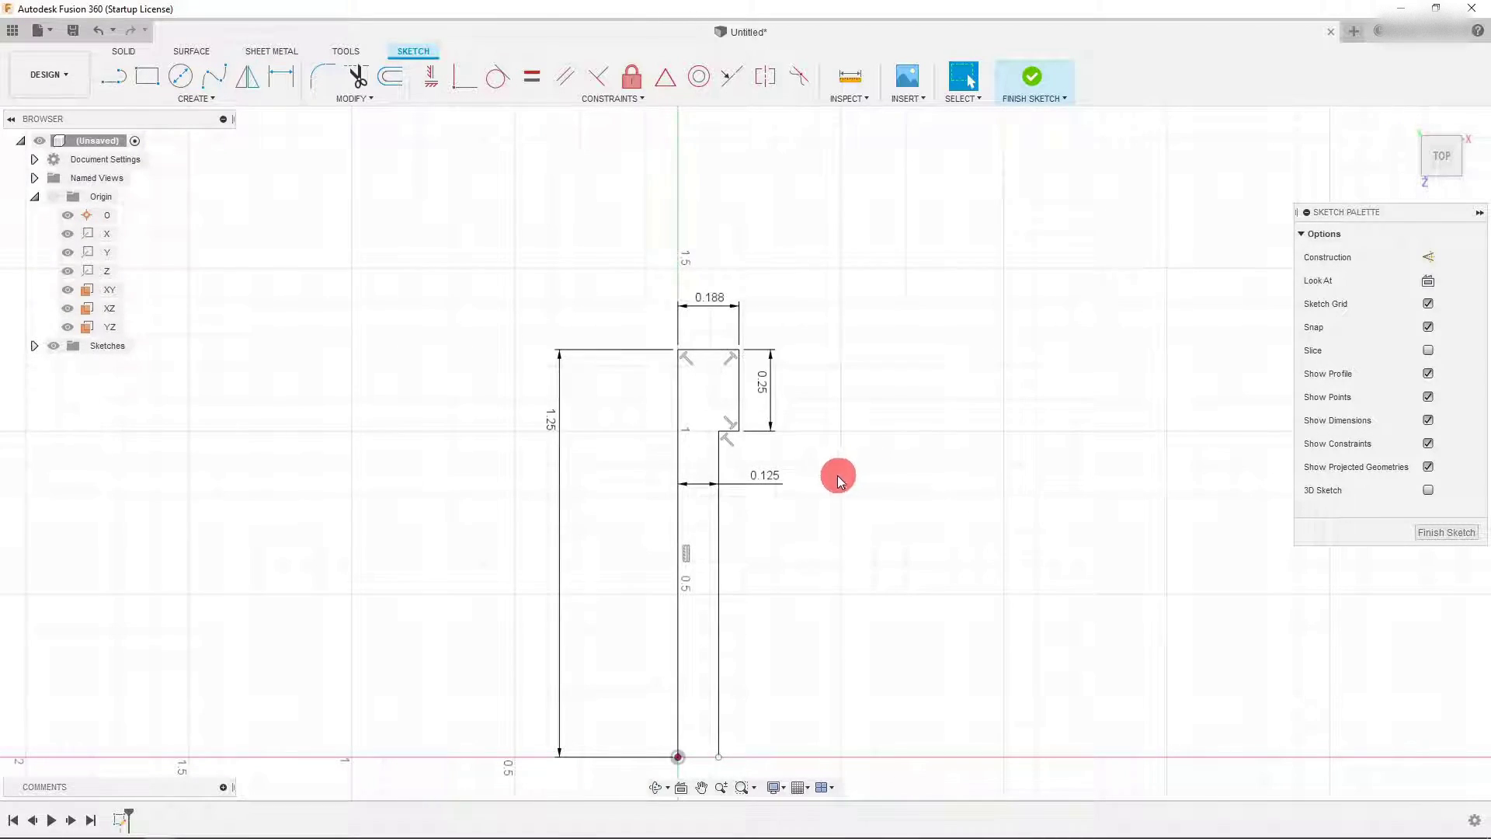
- Close the profile with a bottom line from the shank's end to the origin, then finish the sketch
click(113, 79)
mouse_move(673, 731)
mouse_down()
mouse_move(718, 763)
mouse_move(680, 758)
mouse_up()
click(676, 758)
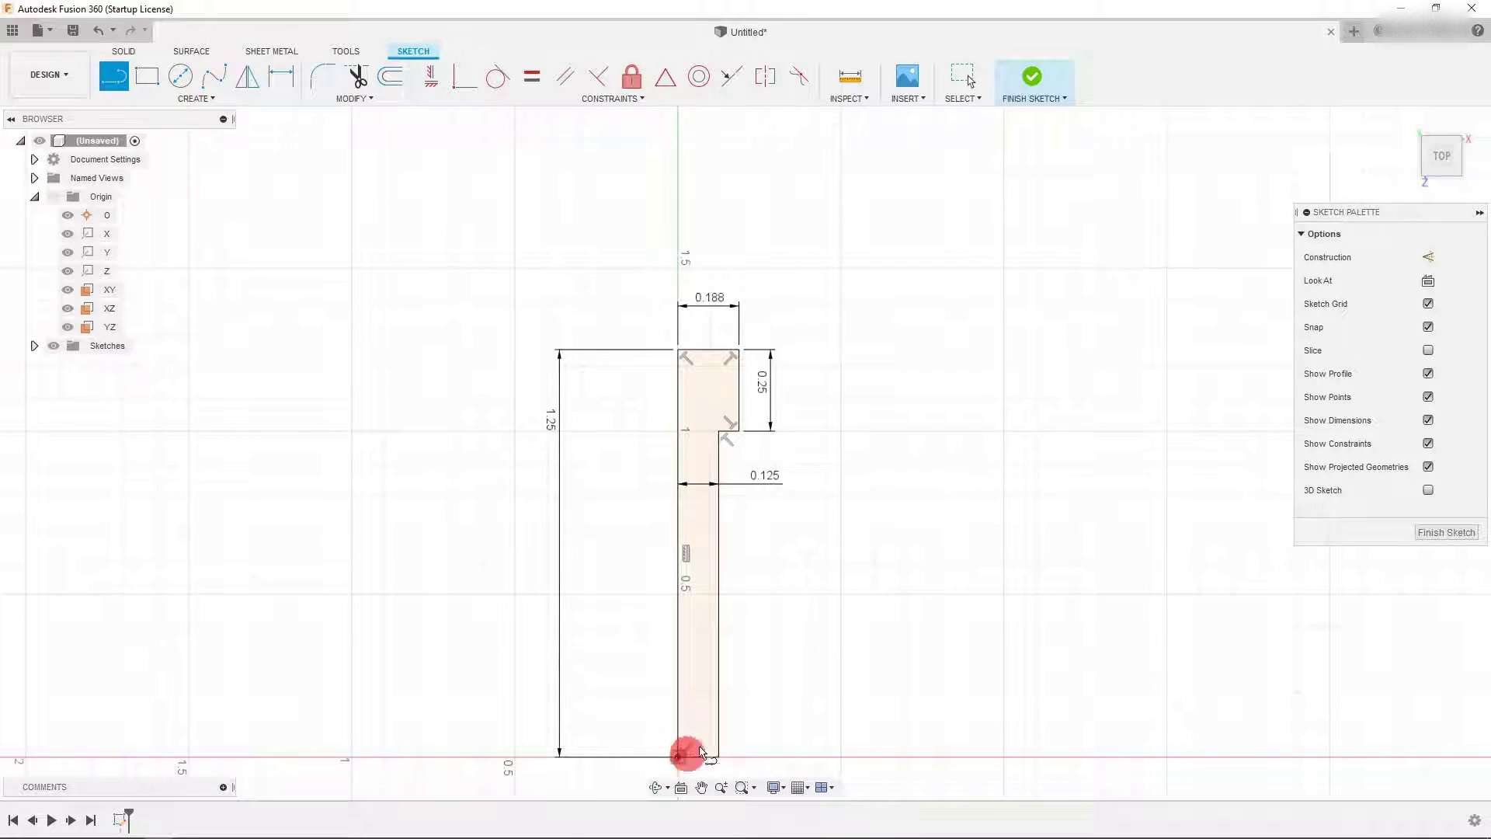
key(Escape)
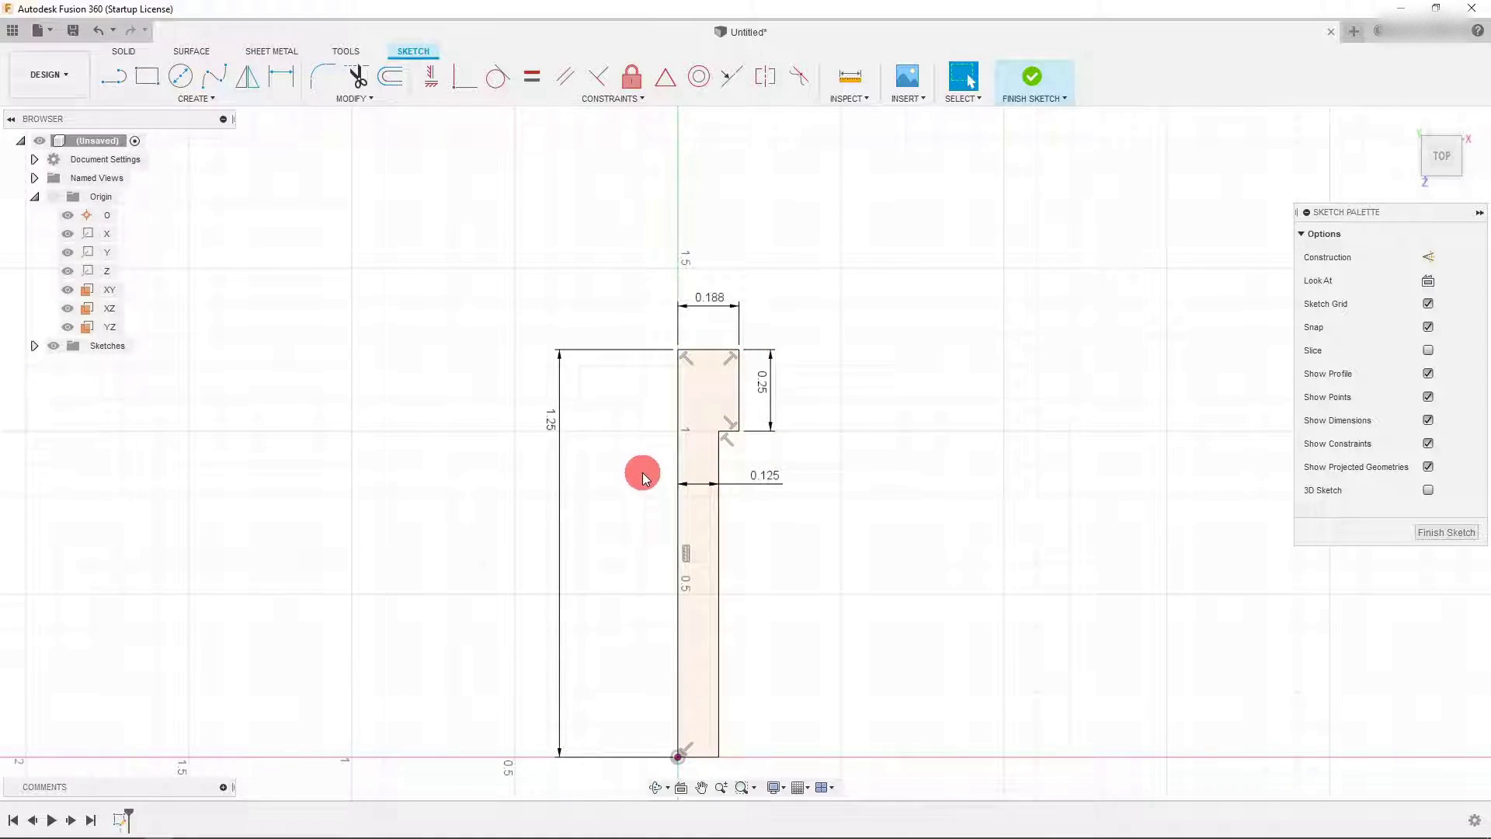
scroll(641, 478, down, 1)
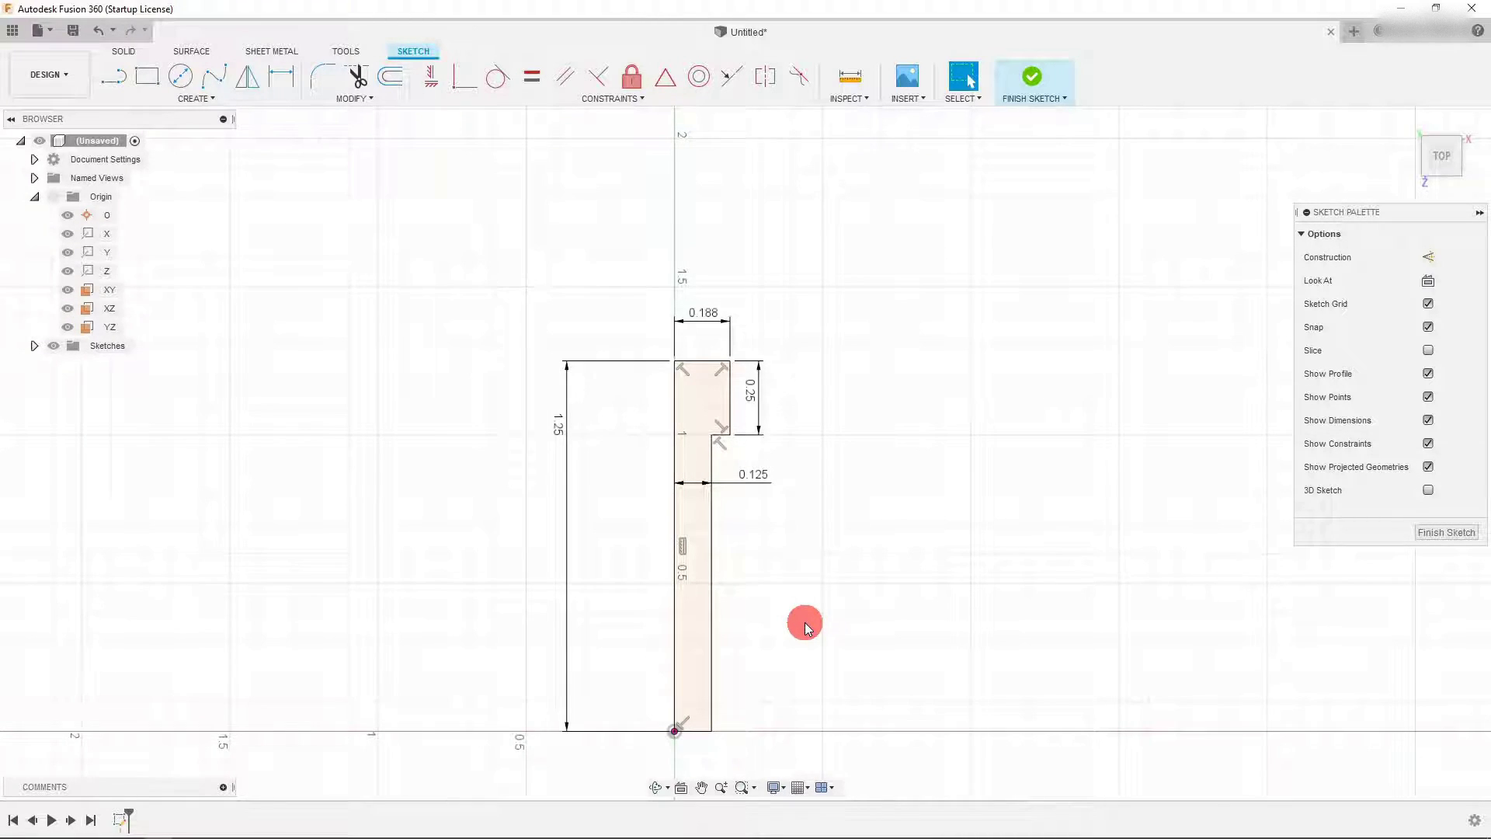
click(1033, 81)
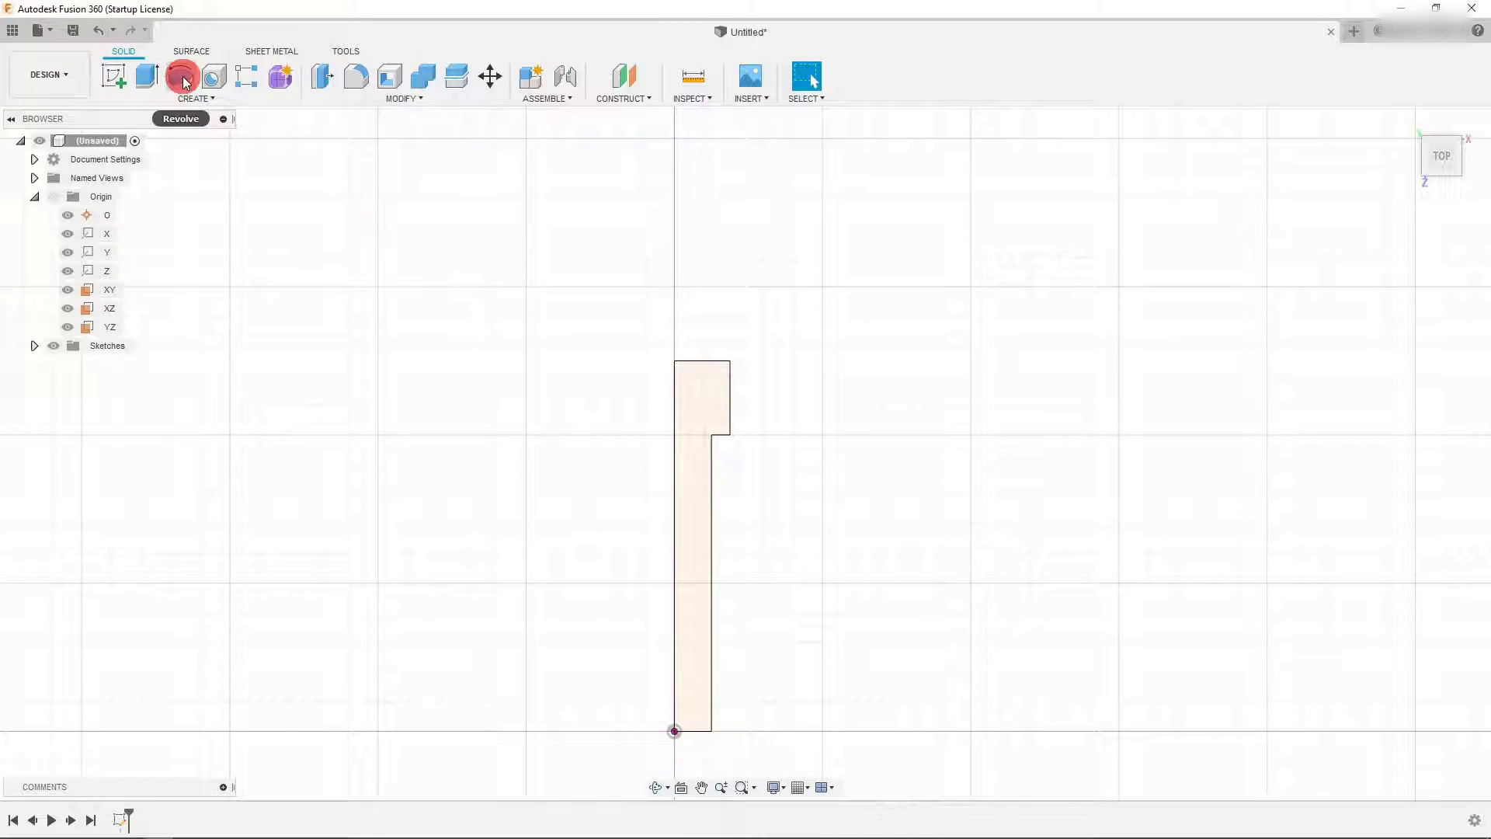
- Revolve the profile 360° about the left centre line into a solid body
click(183, 78)
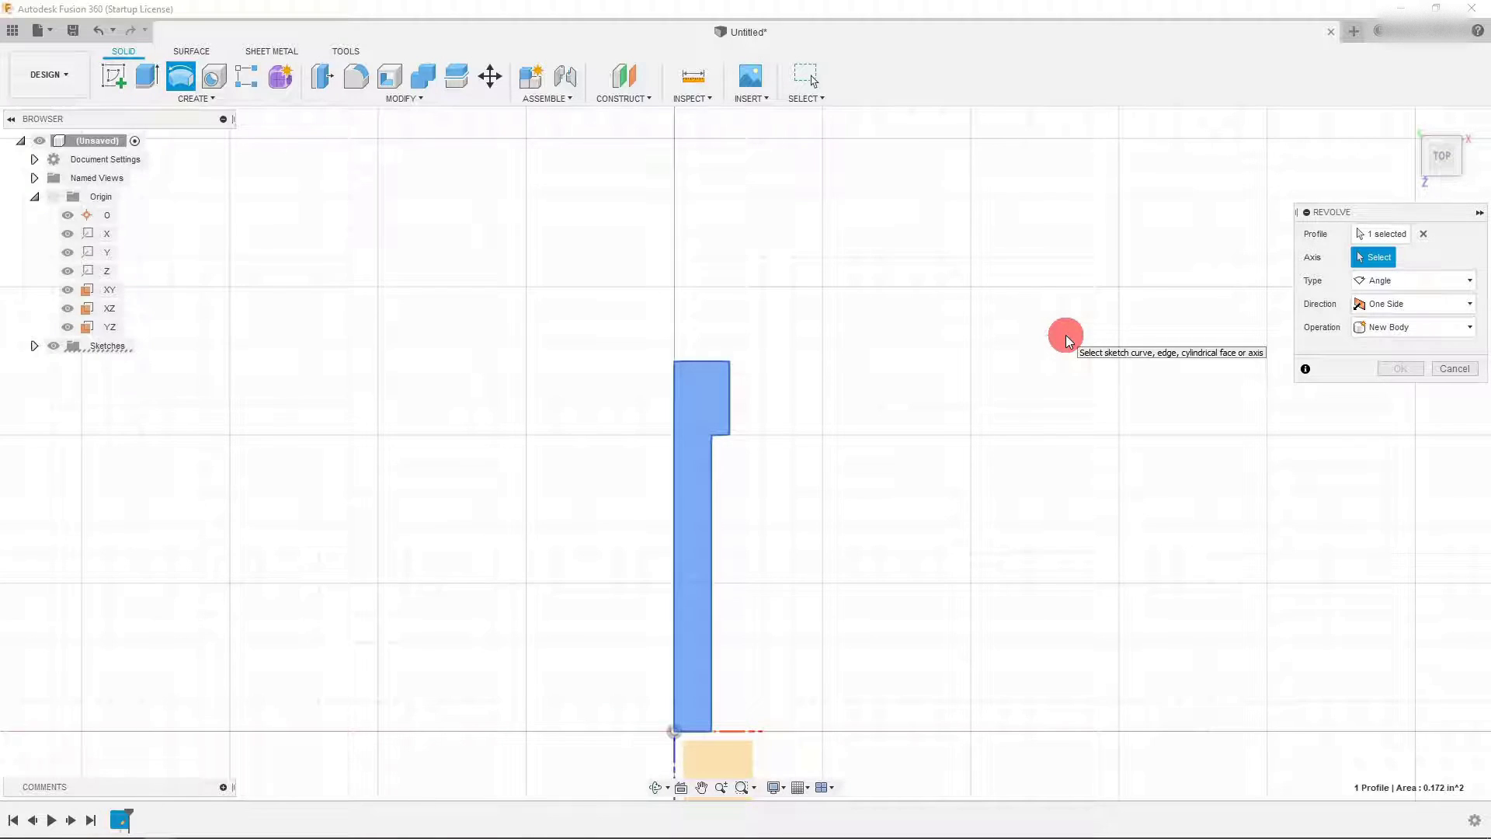
click(674, 523)
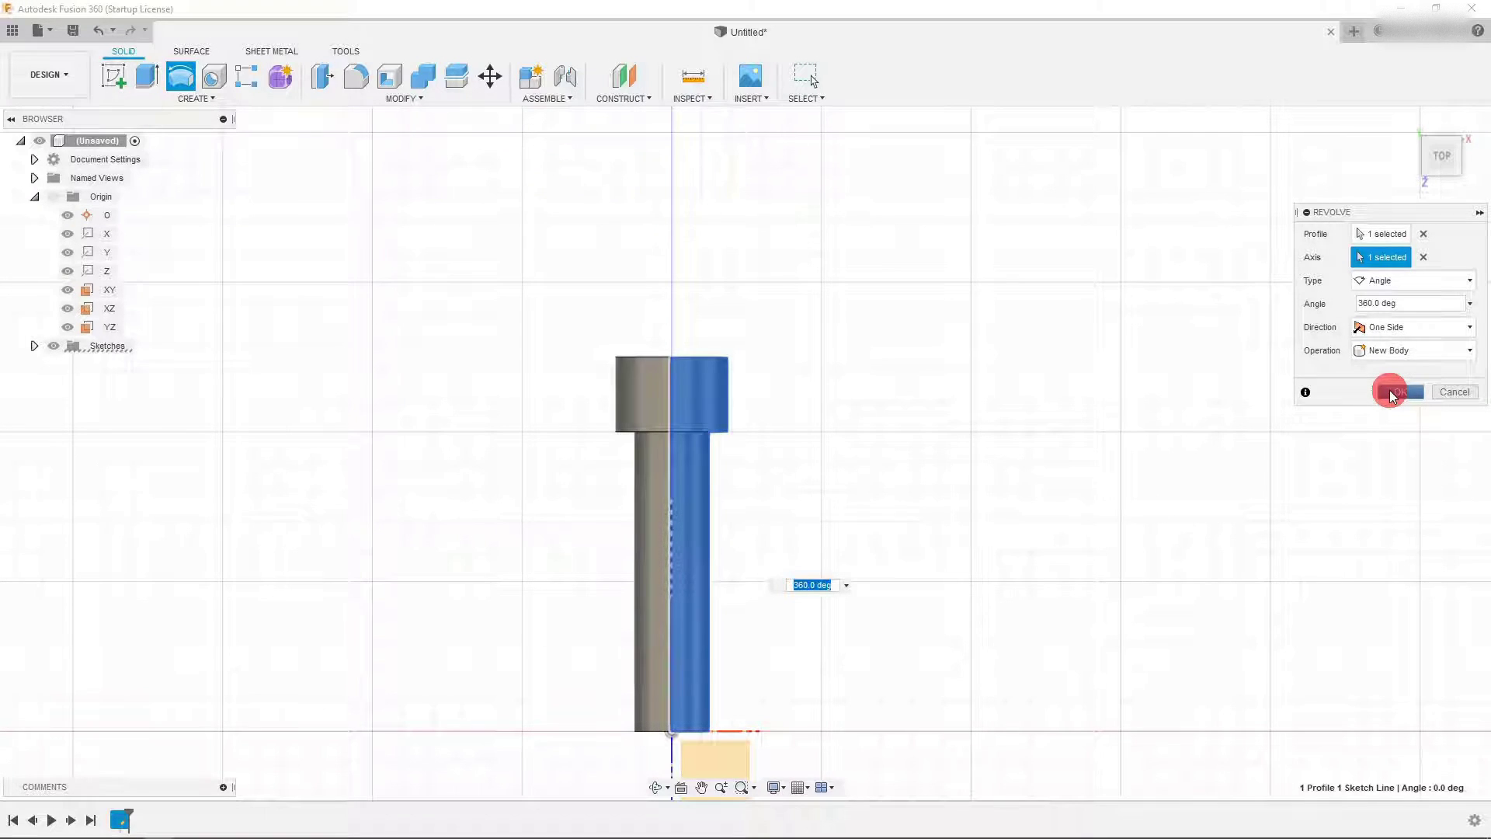
click(1390, 391)
scroll(787, 538, down, 1)
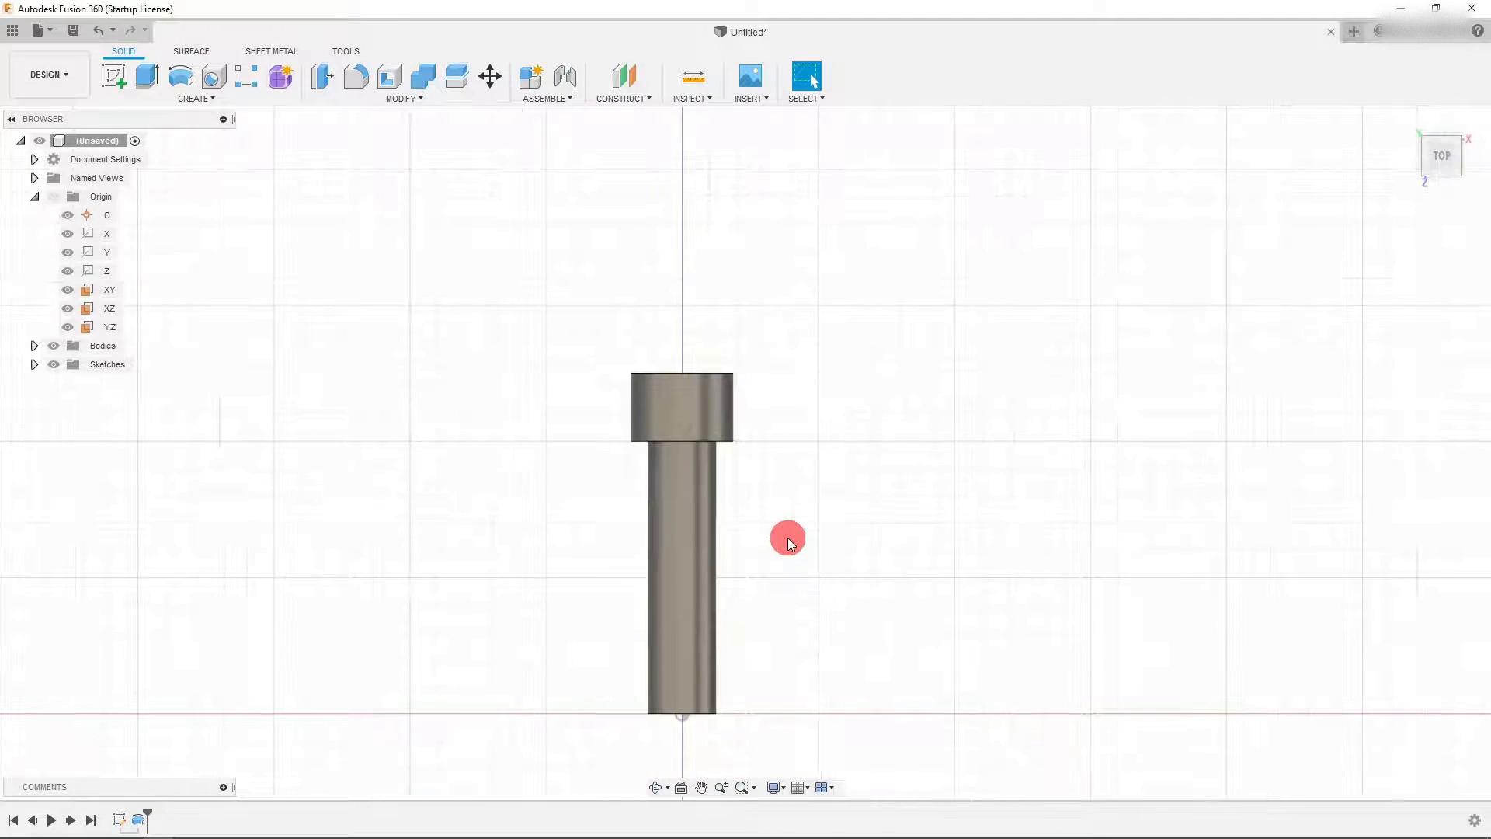
- Tilt the view with the ViewCube, select the head's top face and start a sketch
click(1443, 146)
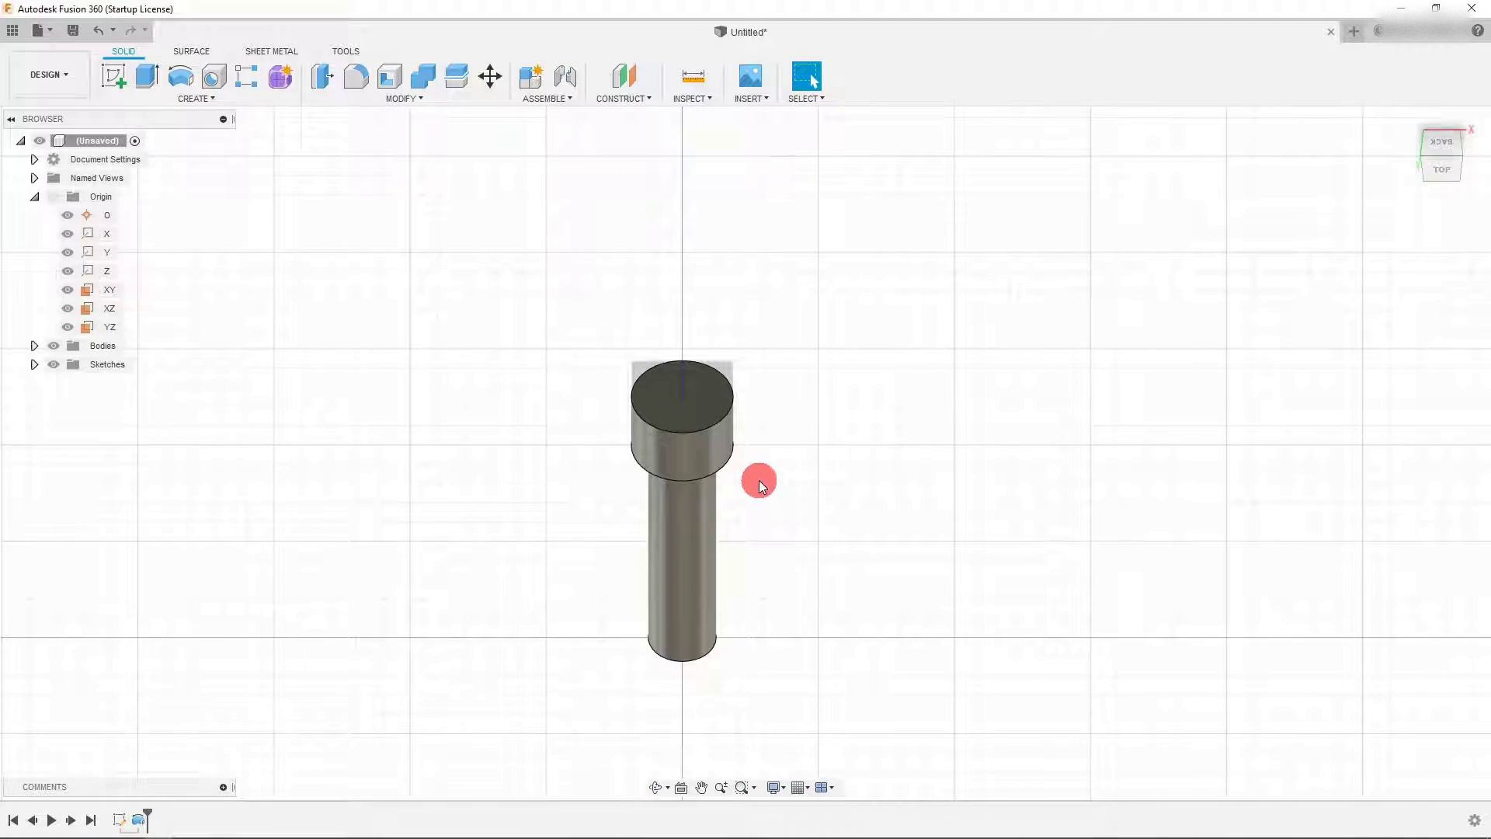
scroll(757, 479, up, 1)
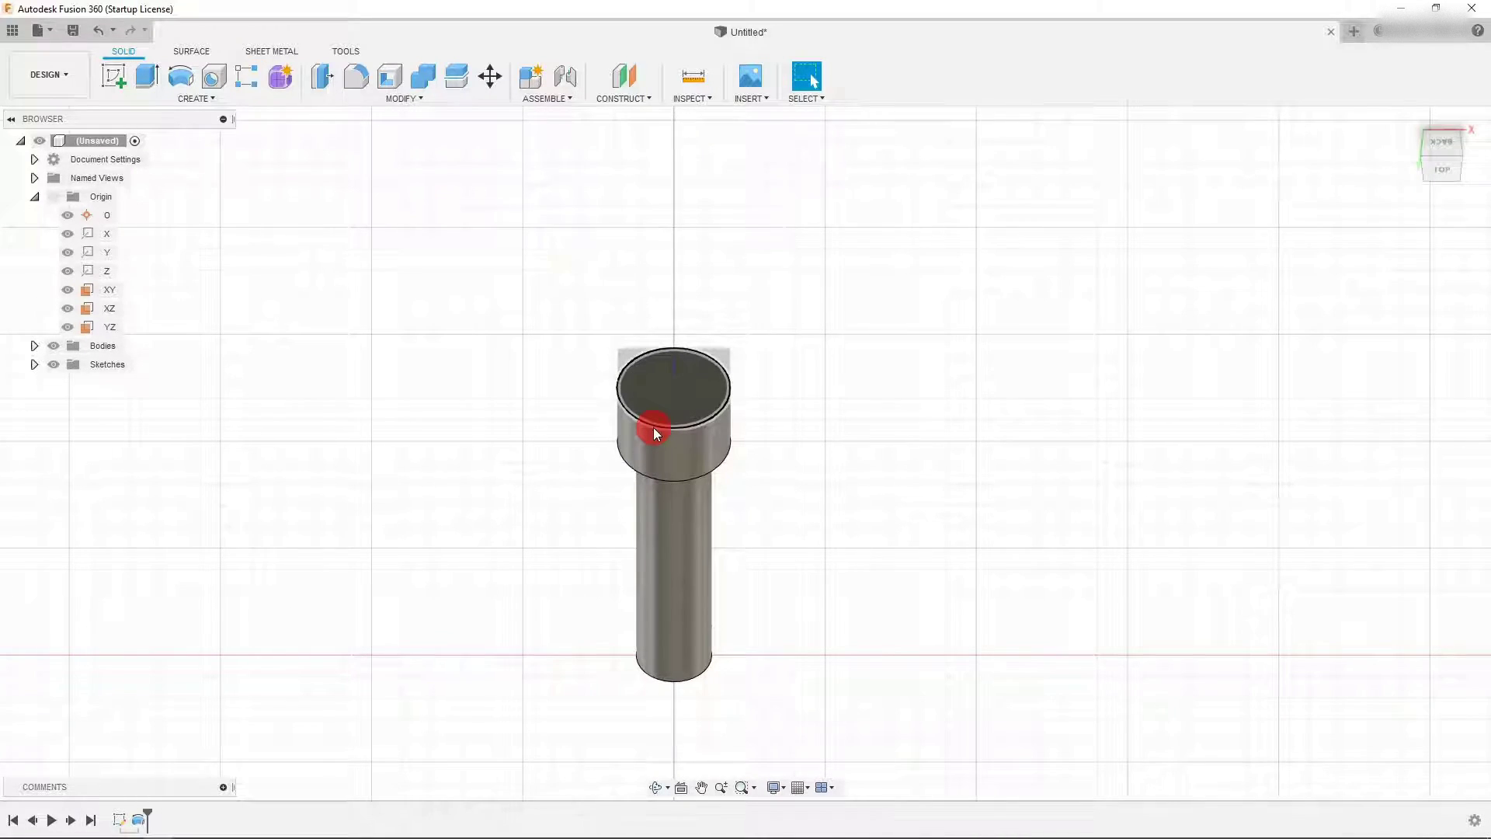
click(660, 394)
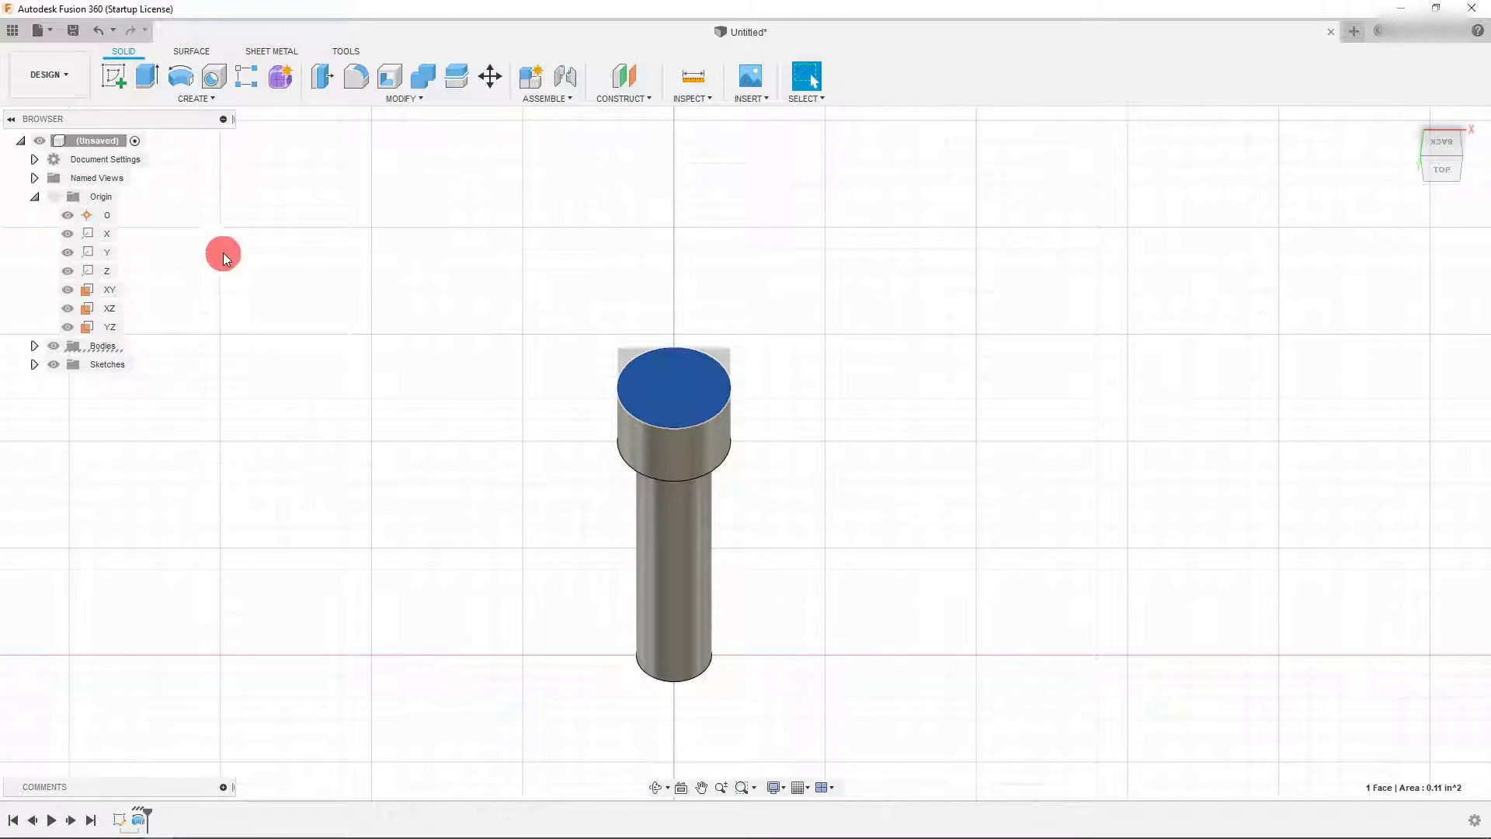
click(113, 84)
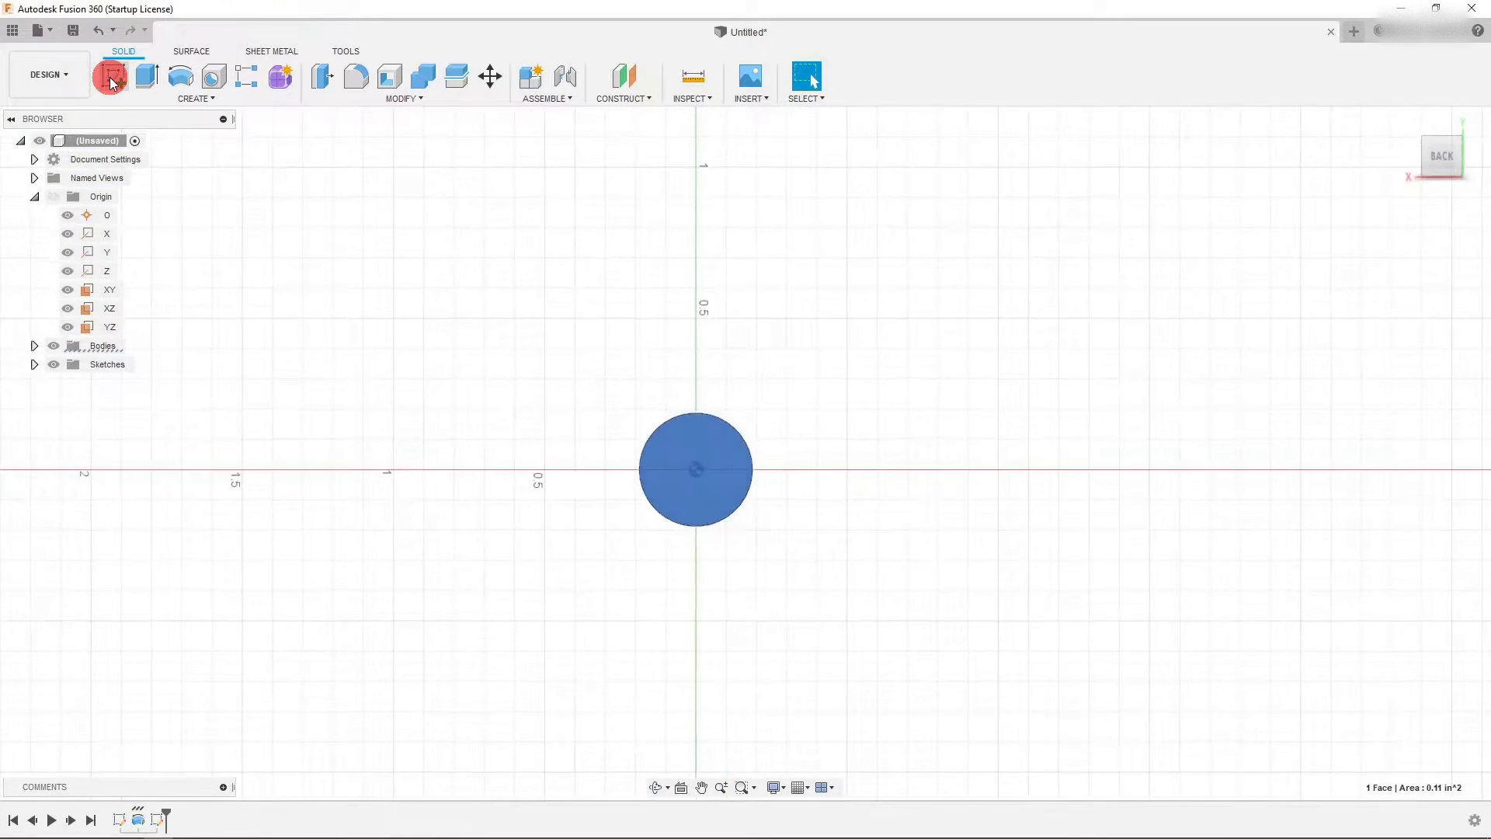
- Place the sketch on the head's top face and bring up the Polygon type options
click(680, 487)
scroll(682, 487, up, 2)
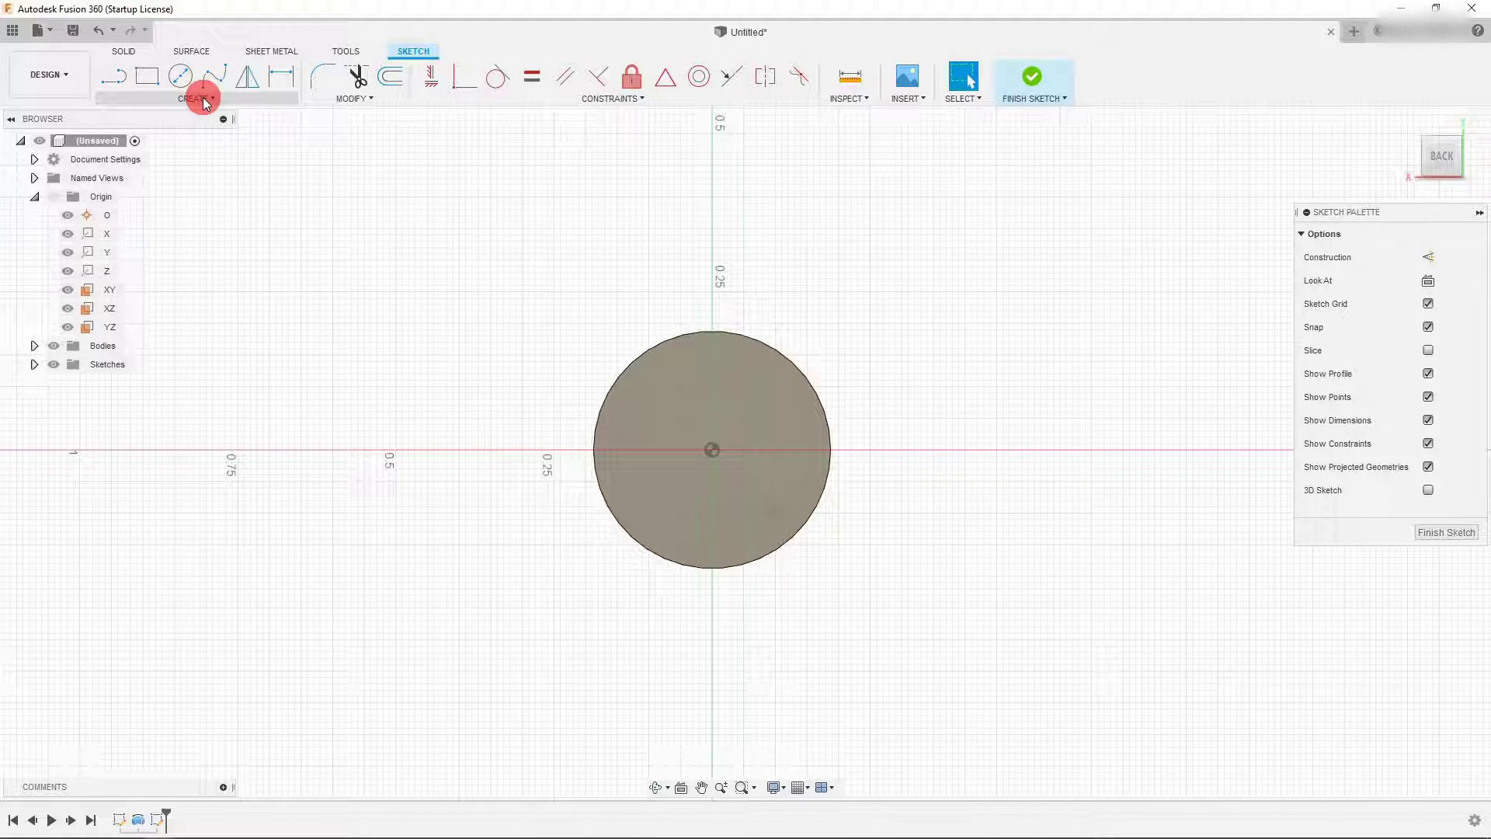
click(124, 76)
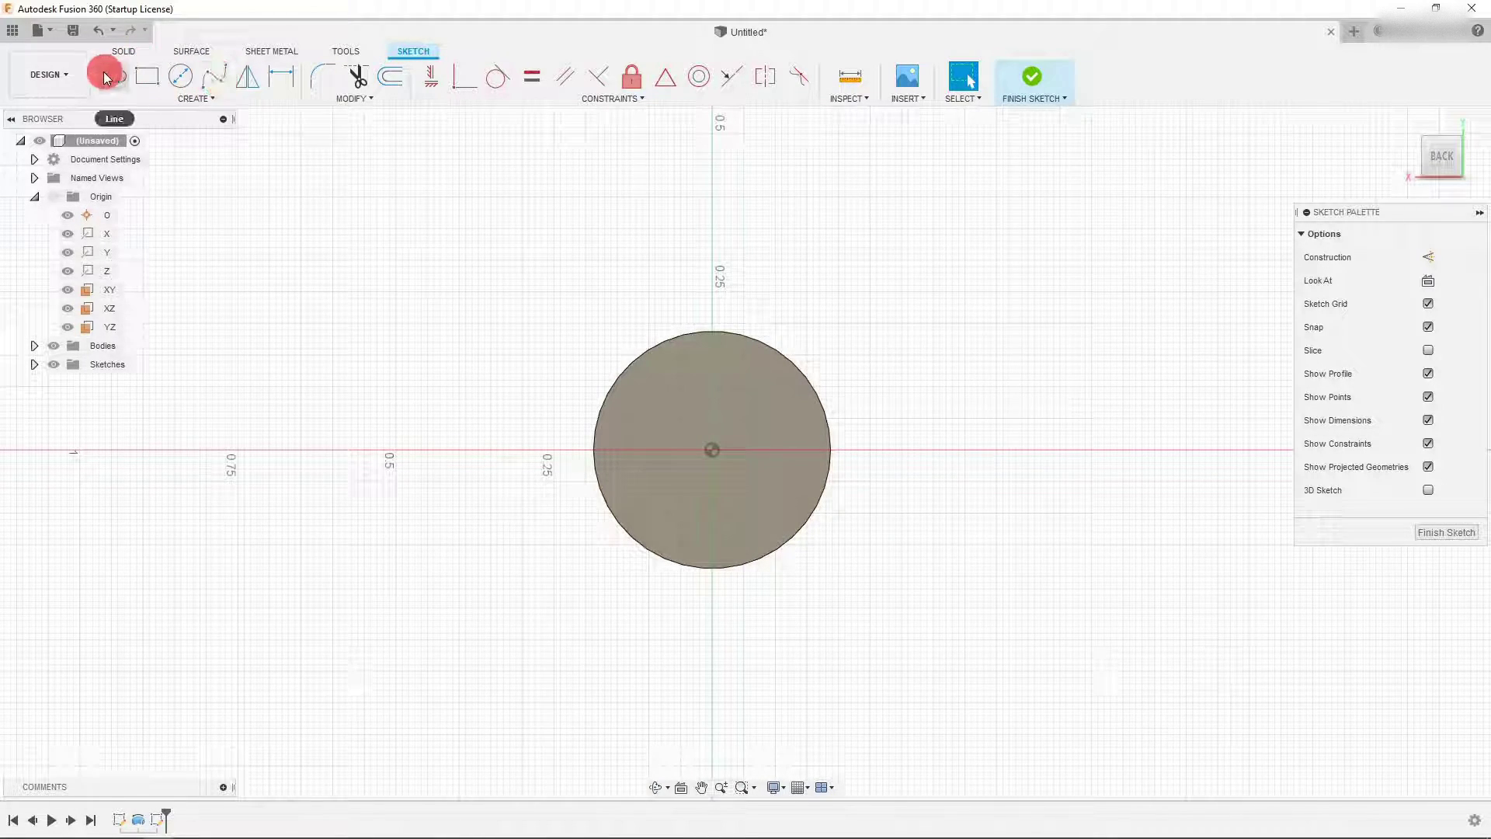
click(179, 77)
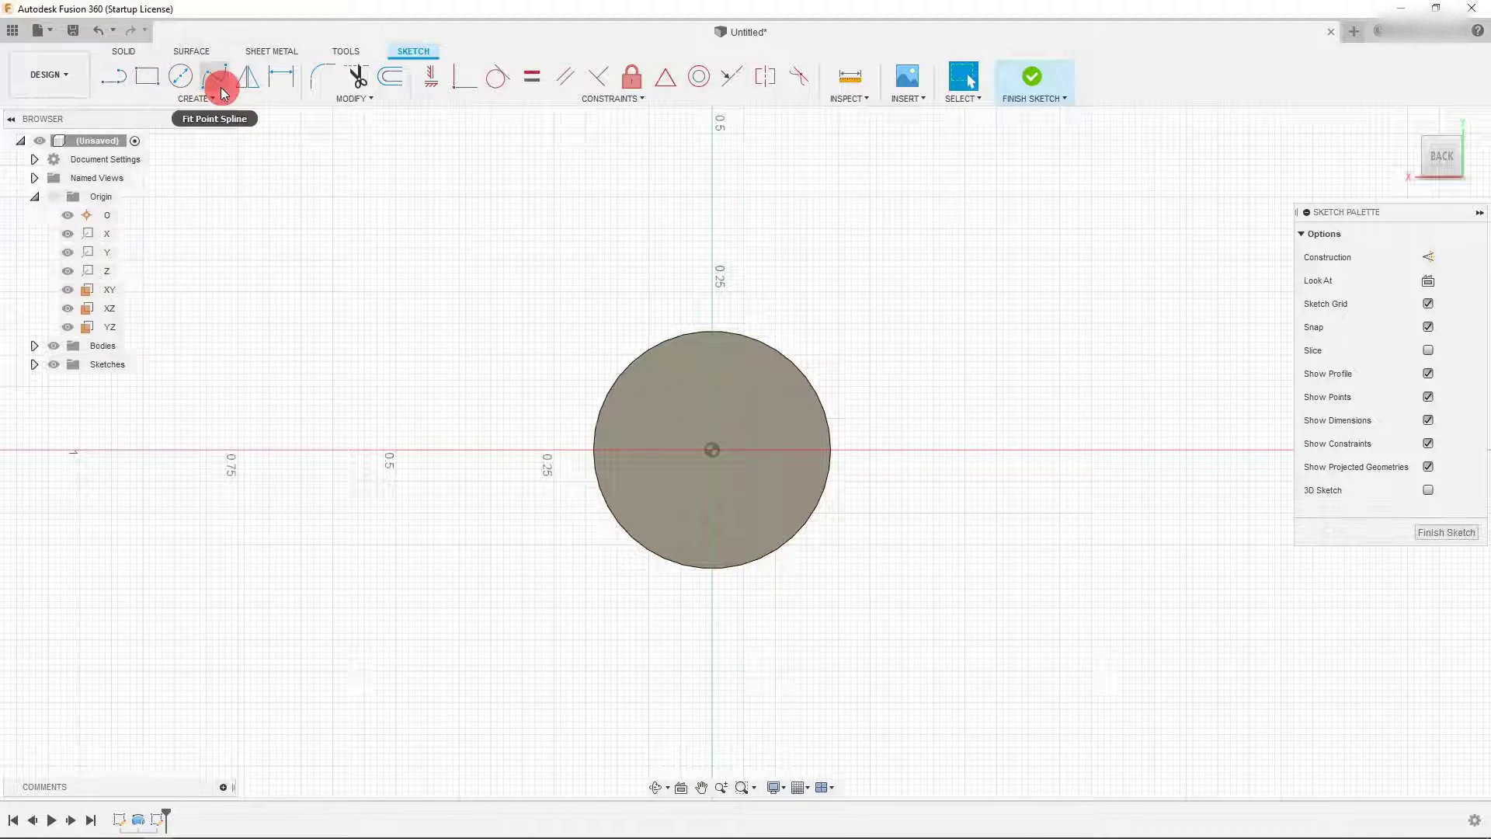
click(200, 101)
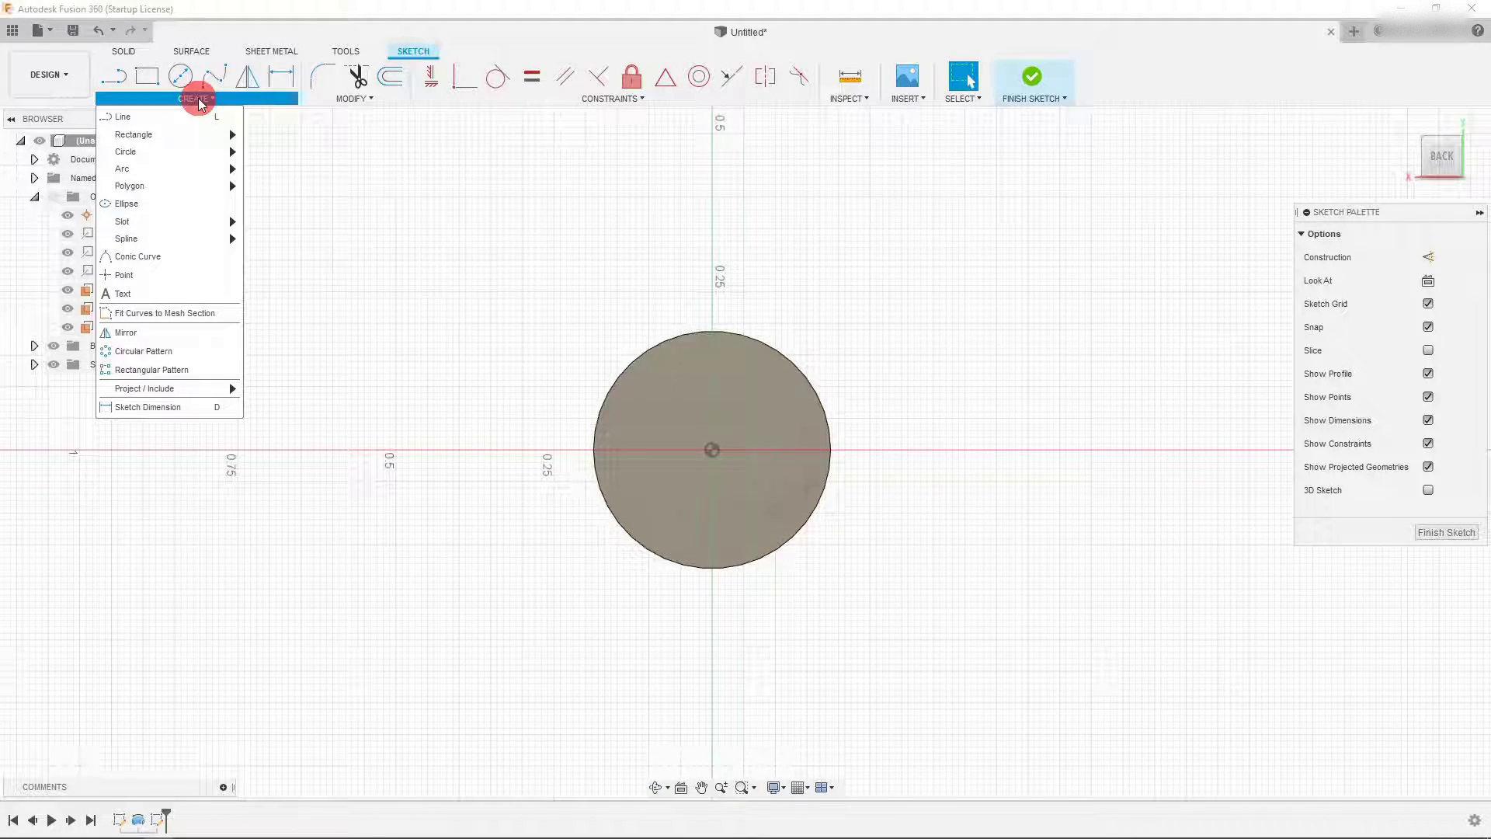
mouse_move(179, 190)
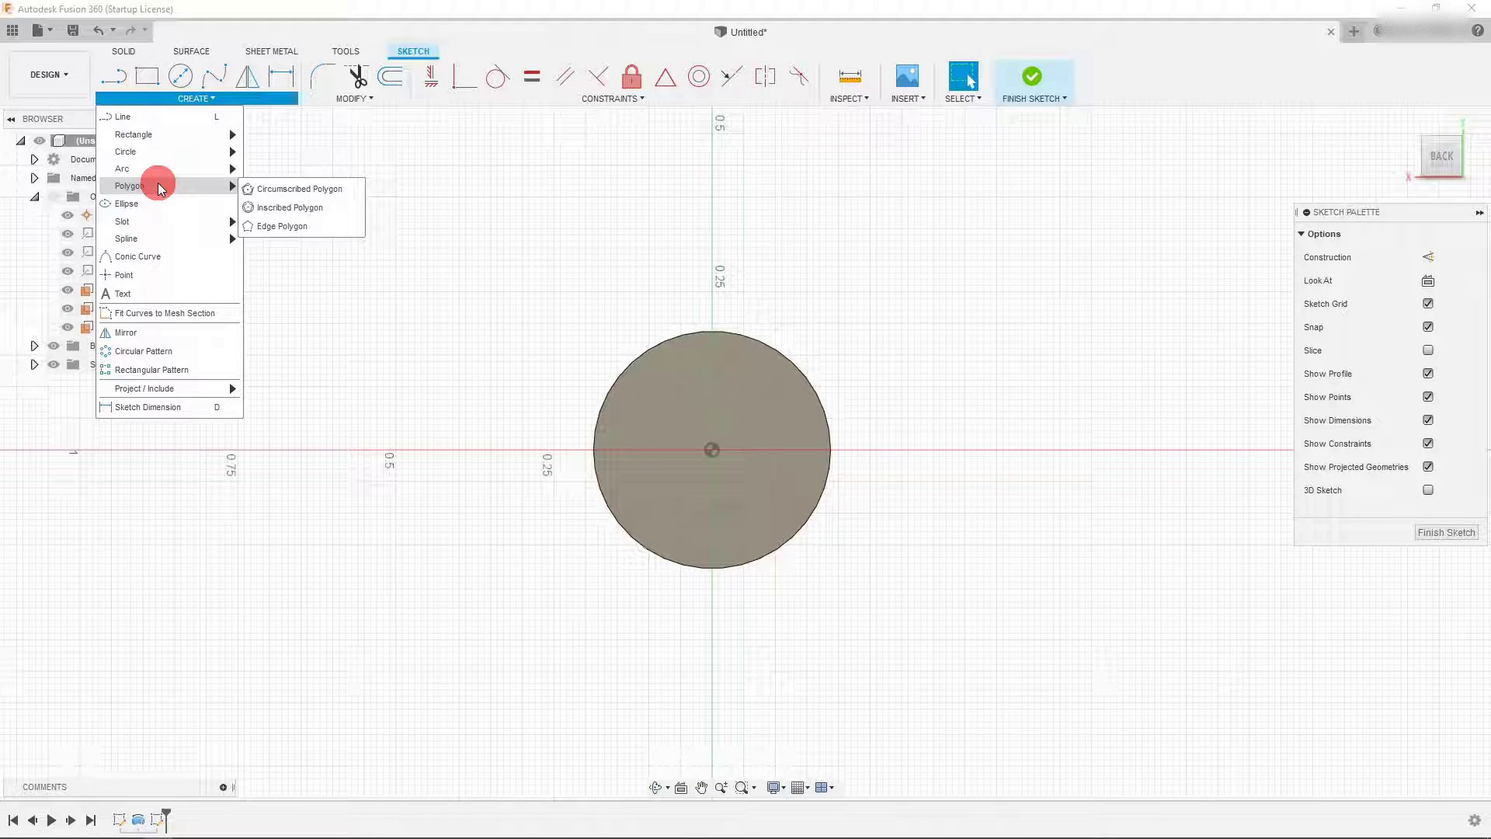
- Draw a six-sided circumscribed polygon centred on the origin and pick its top and bottom edges for dimensioning
click(269, 192)
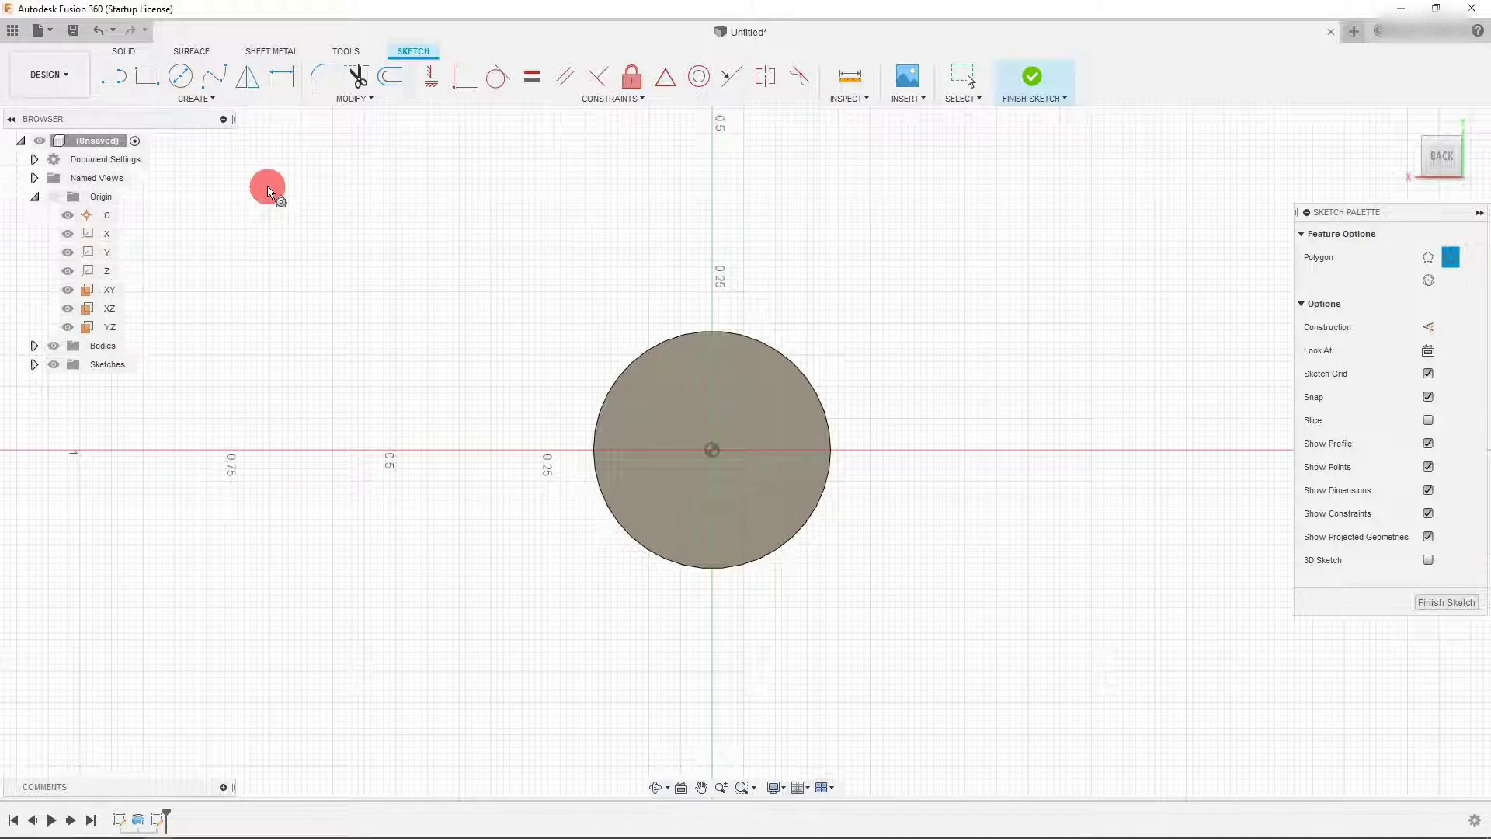
click(716, 458)
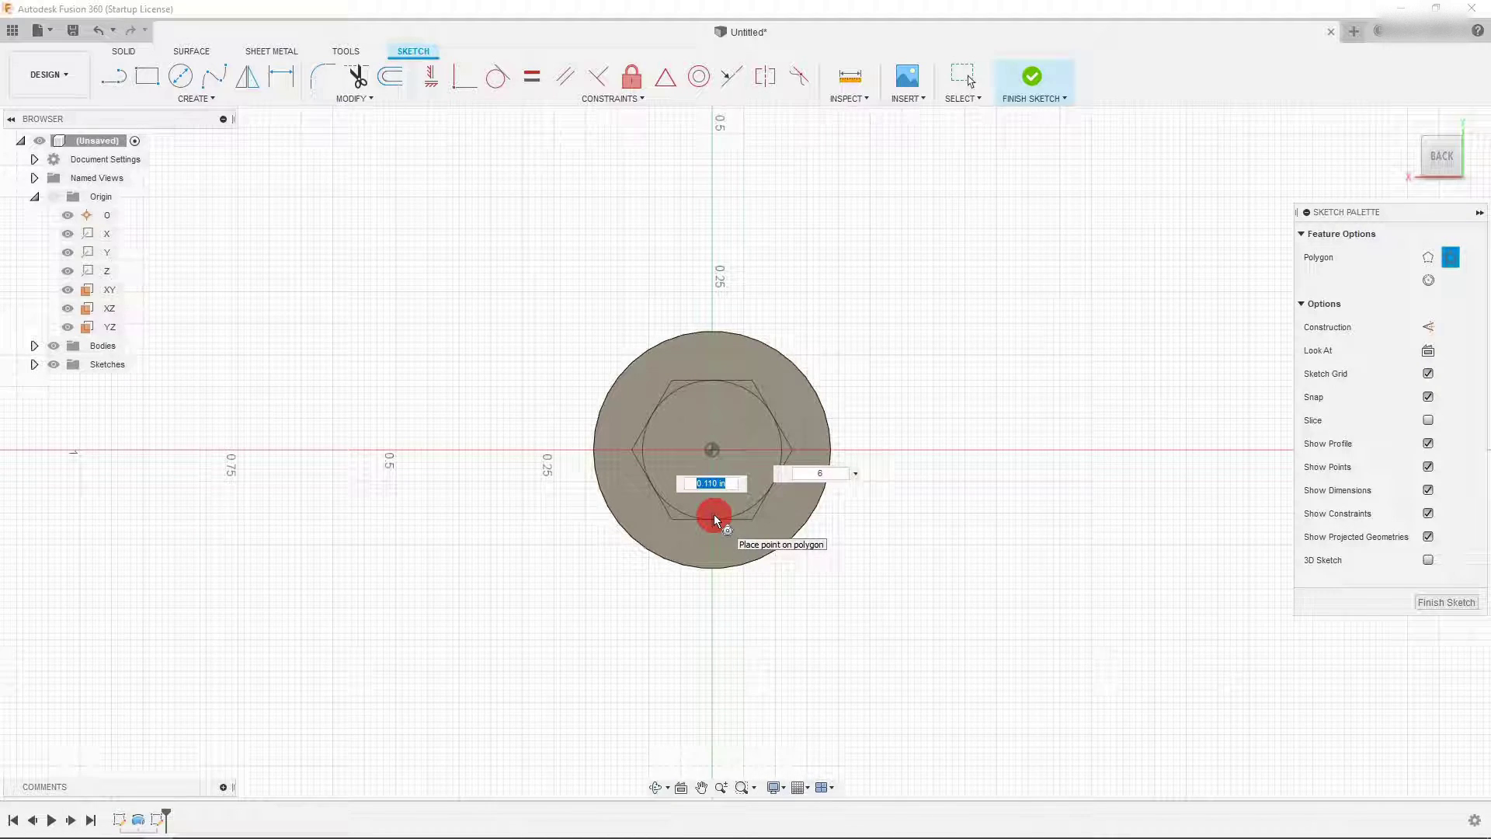
click(714, 515)
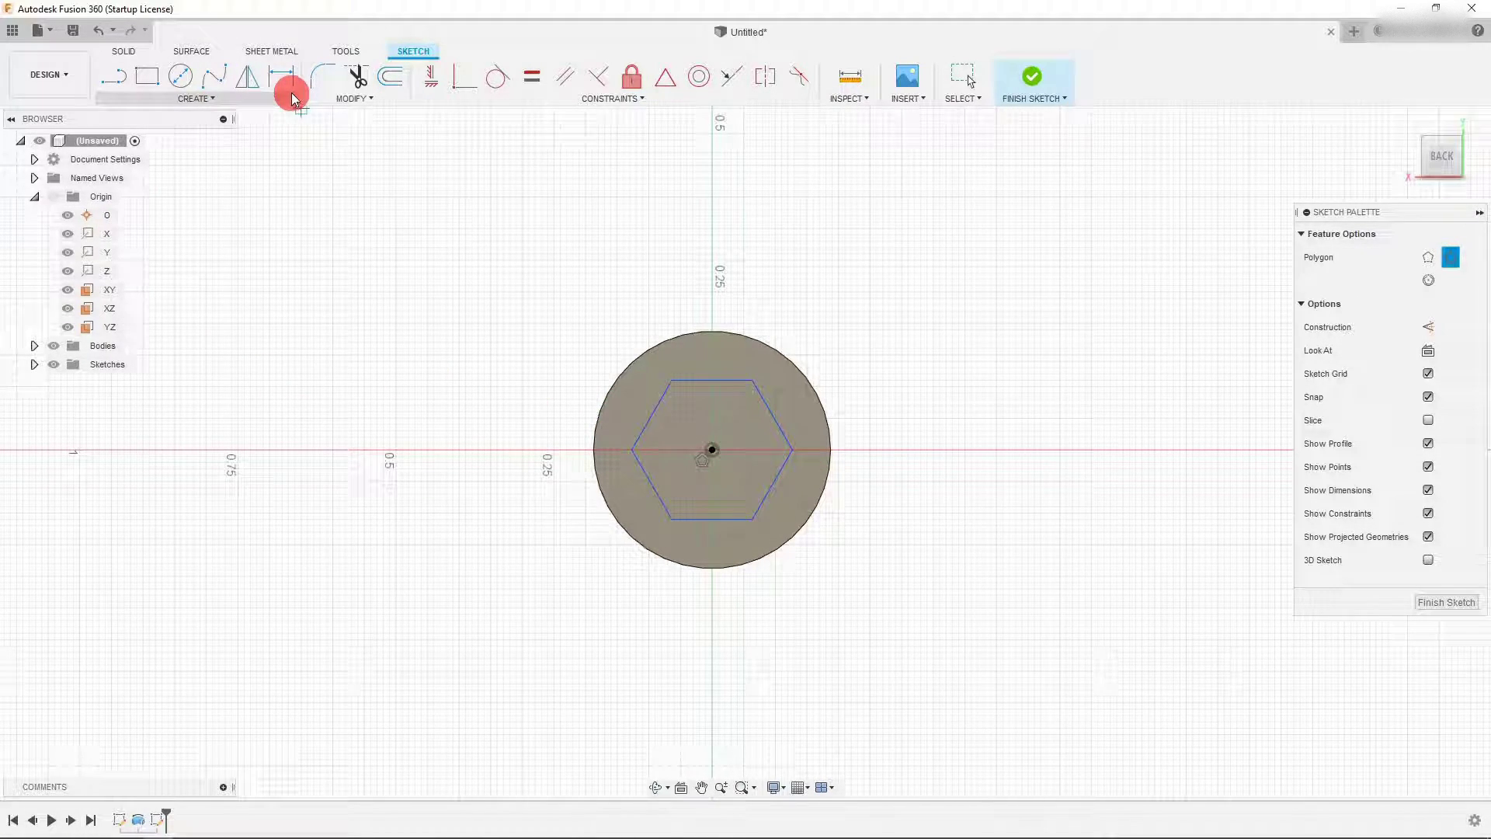
click(281, 75)
click(715, 382)
click(734, 518)
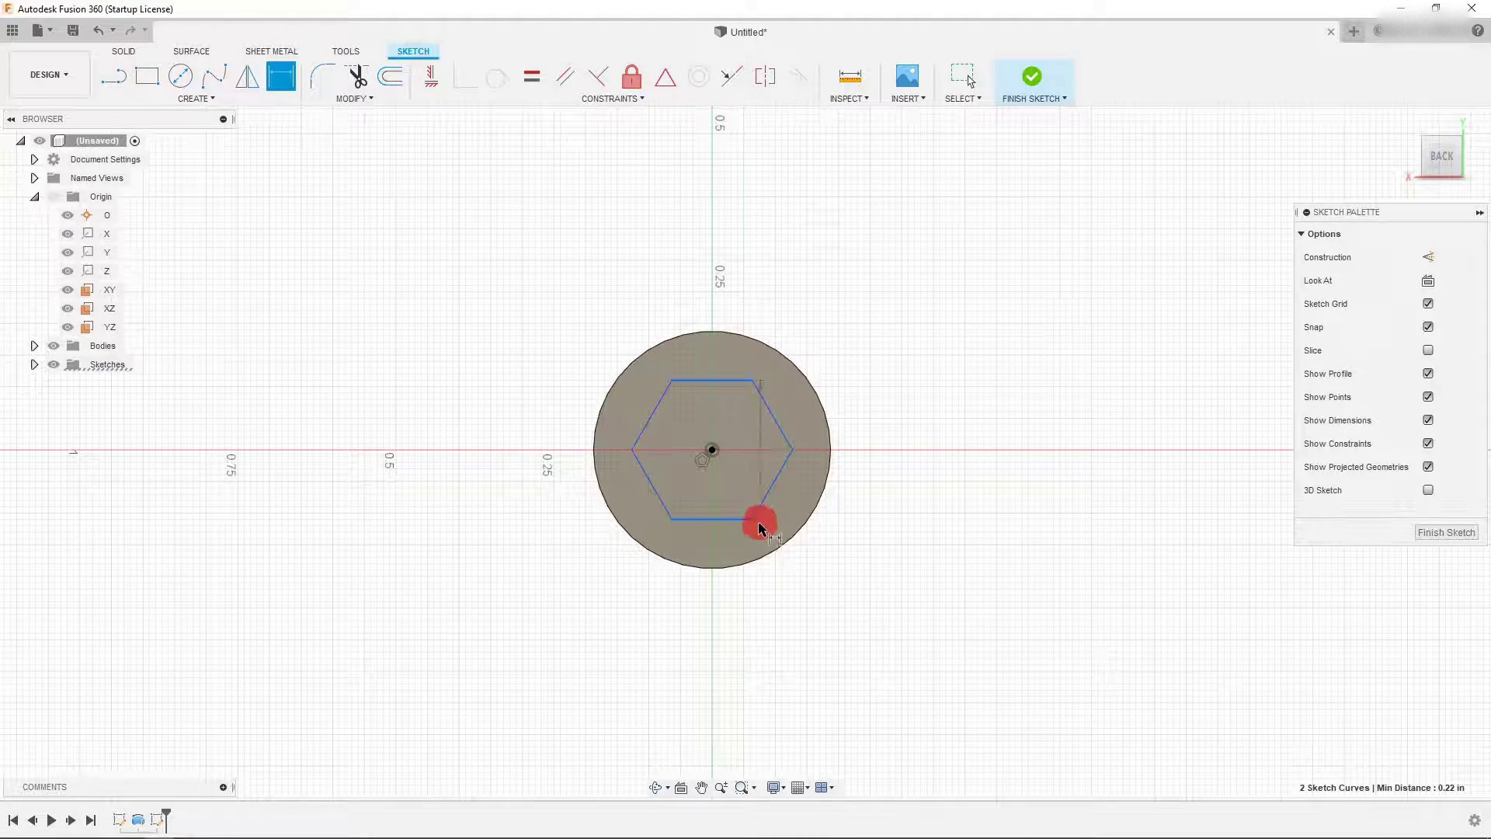
- Dimension the hexagon to 3/16 in (0.188) across its flats
click(706, 382)
click(725, 517)
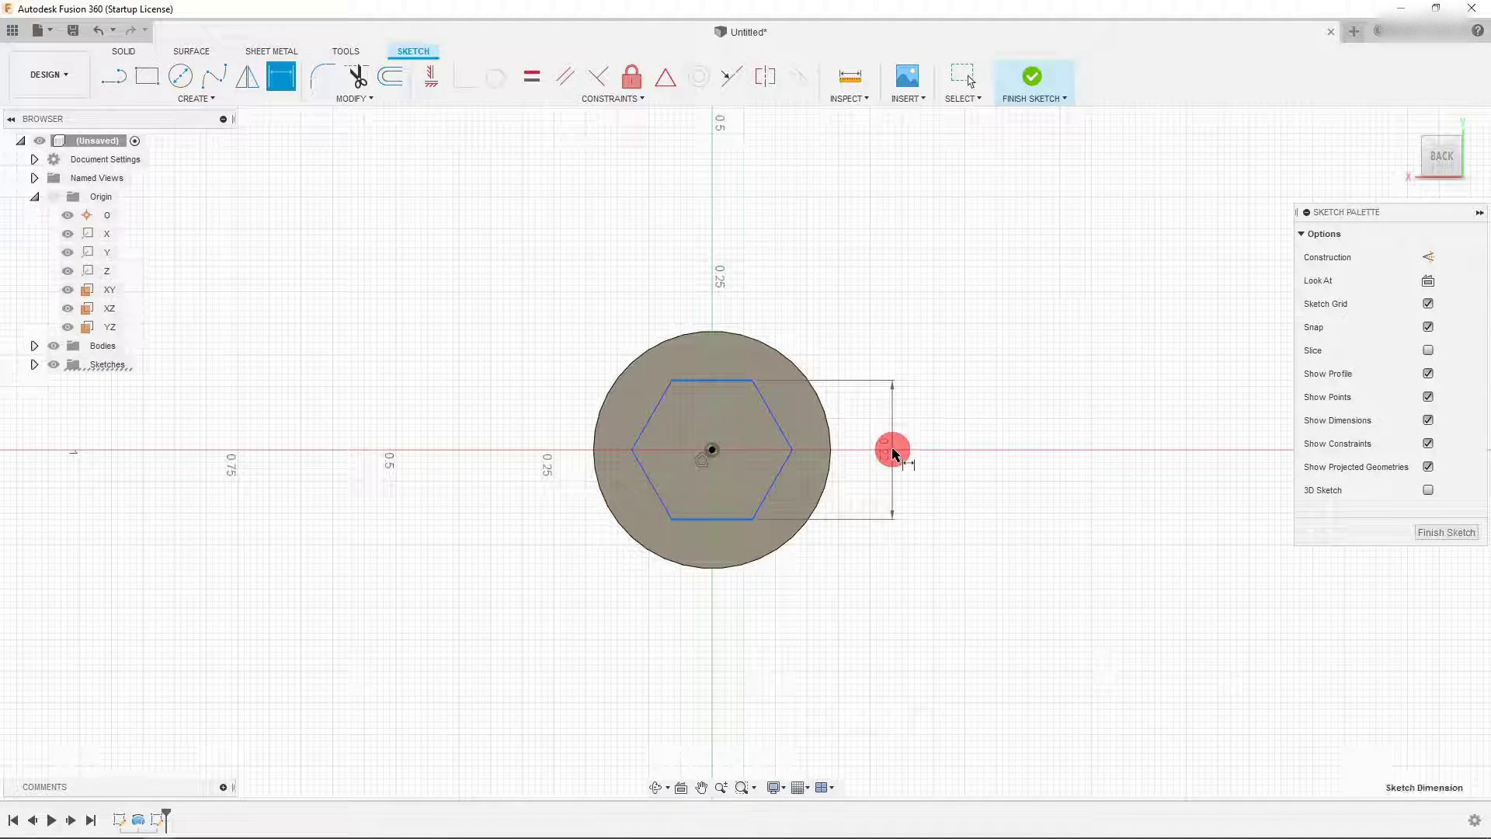
click(893, 449)
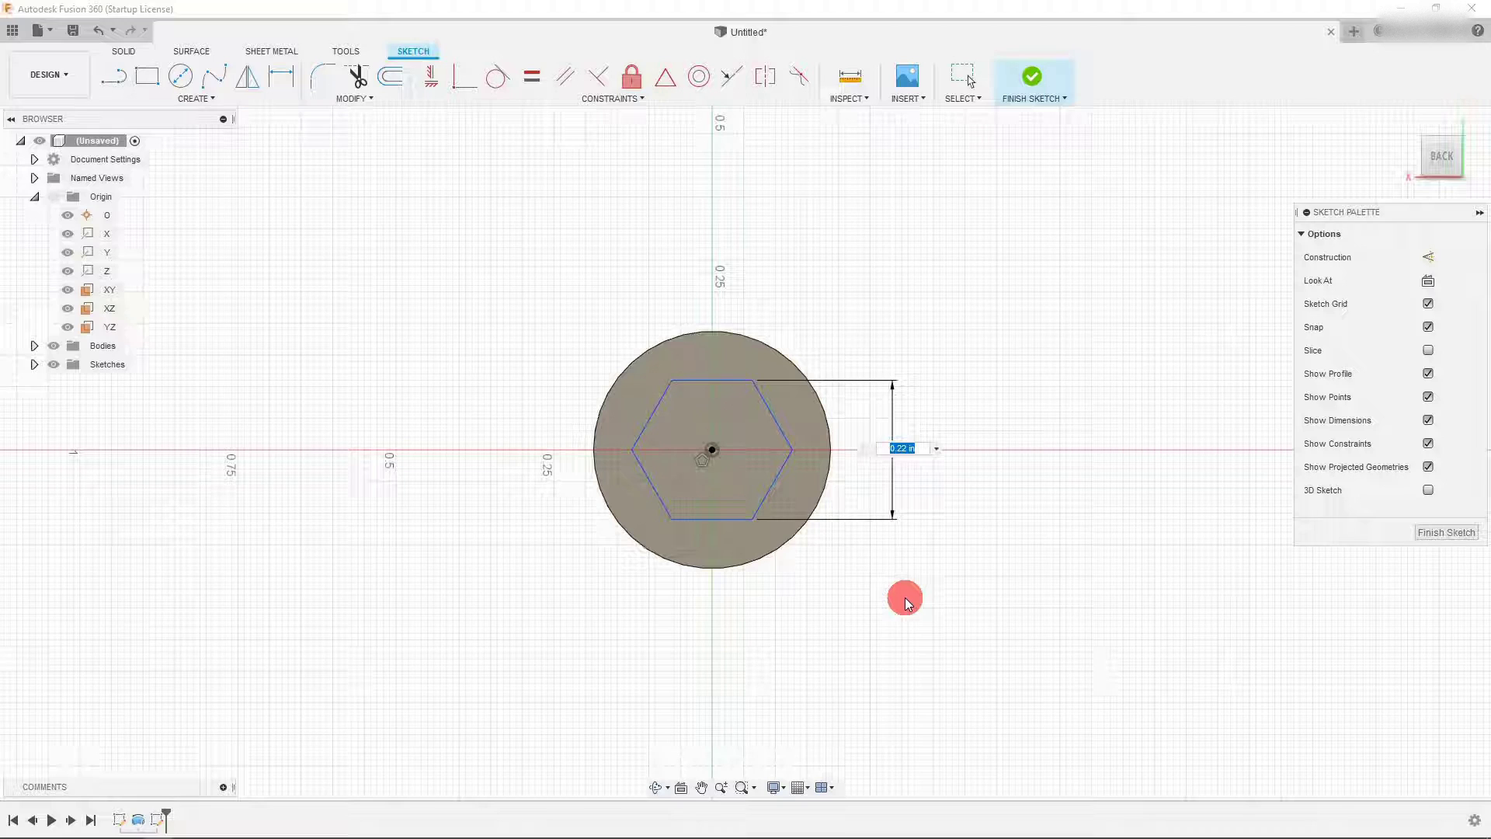
text(3/16)
key(Return)
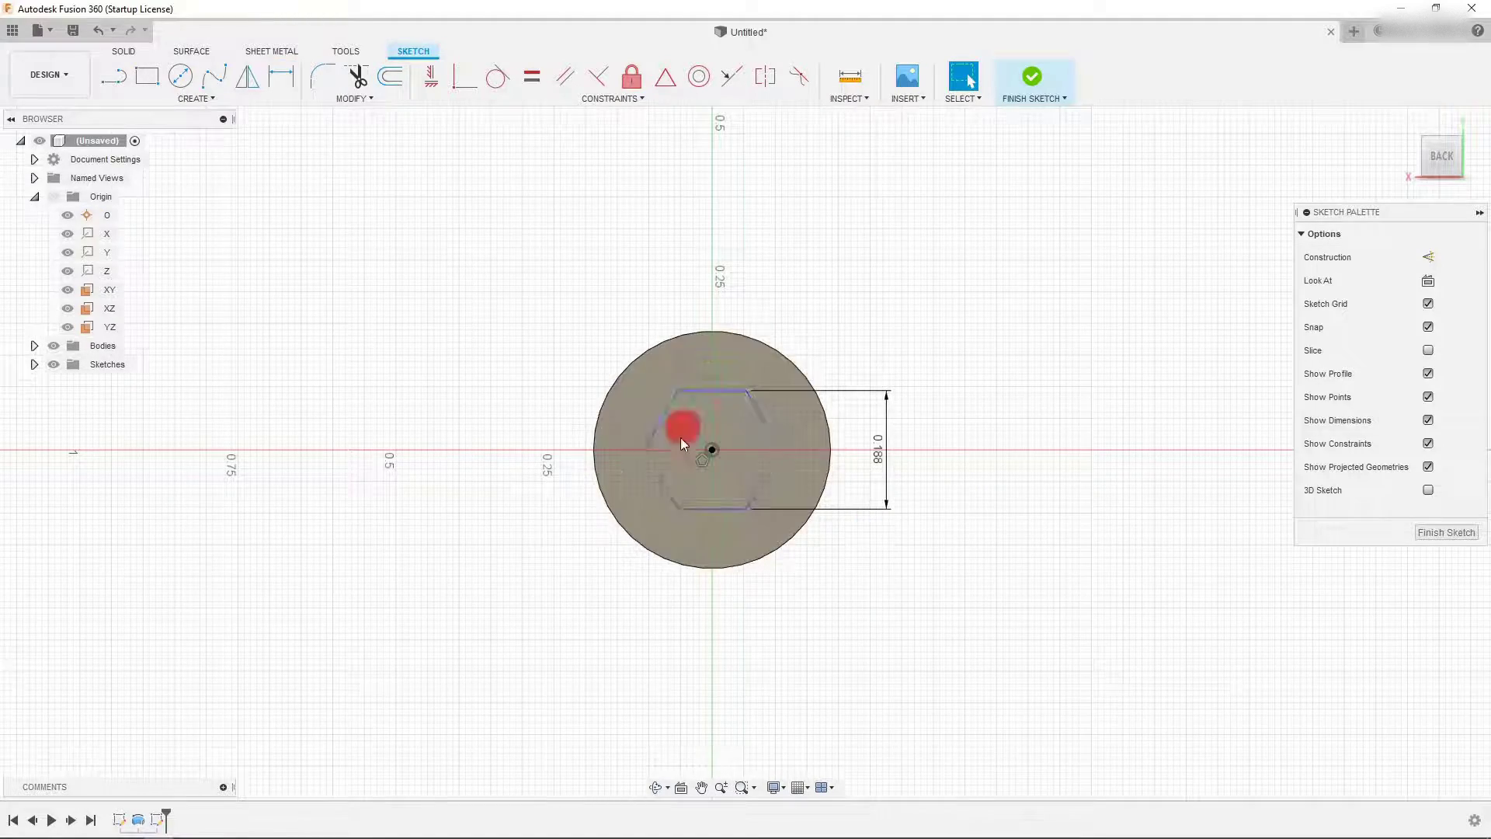
- End dimensioning and finish the head-face hexagon sketch
key(Escape)
scroll(744, 466, up, 3)
scroll(719, 459, down, 2)
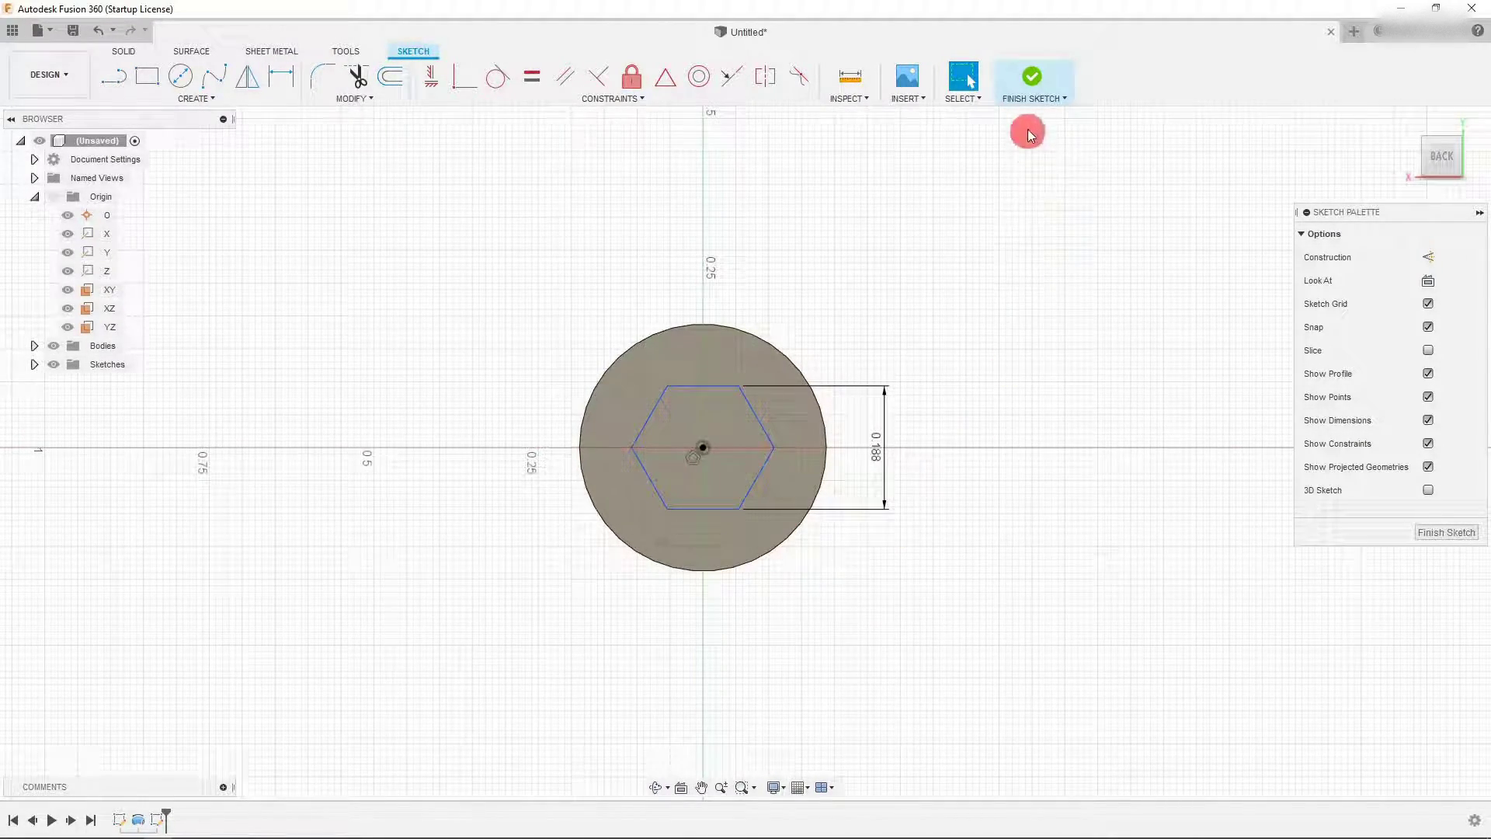
click(1032, 76)
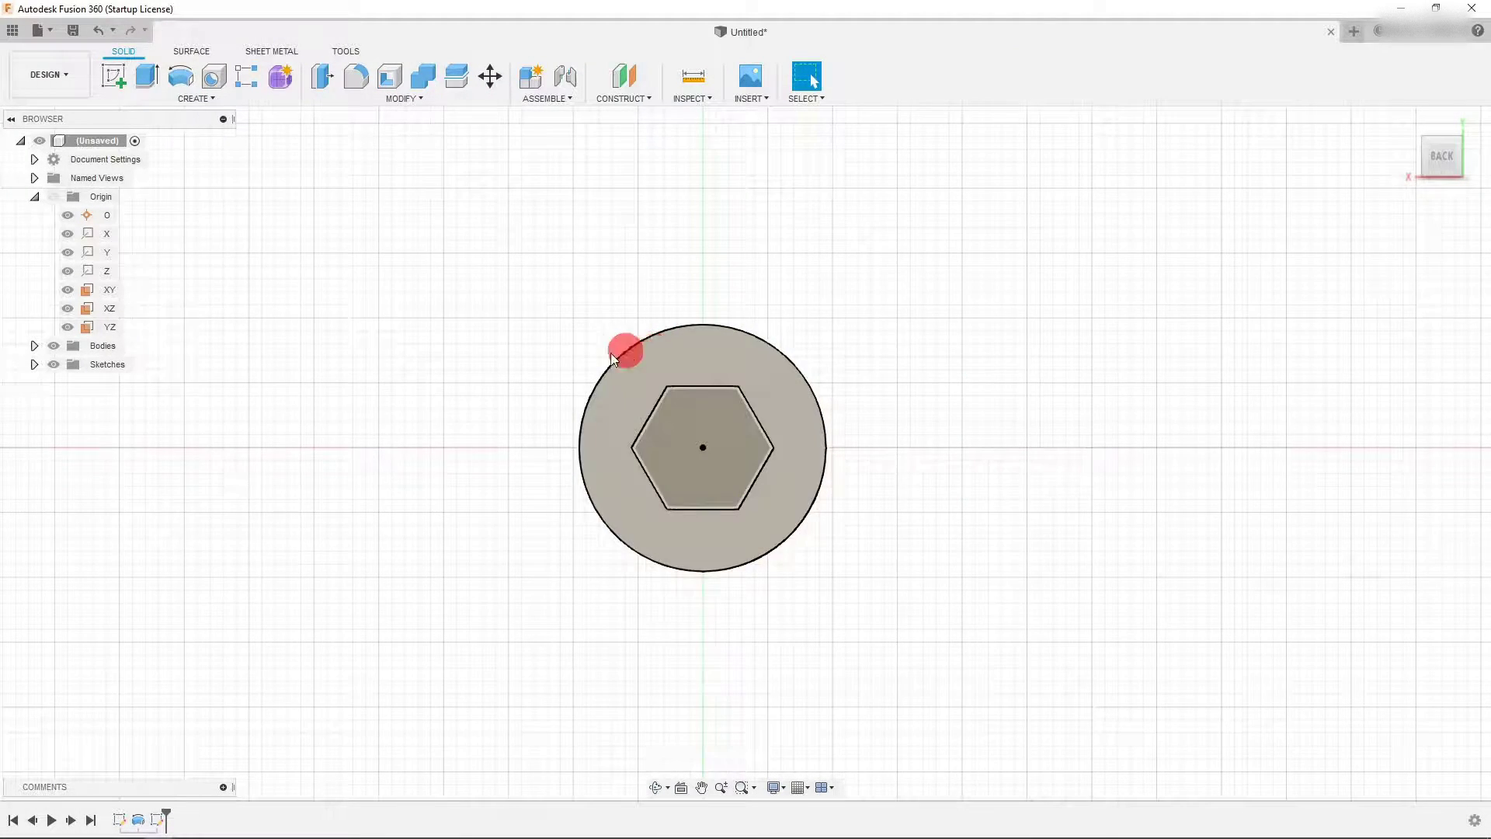
- Extrude the hexagon profile 0.15 in down into the screw head as a previewed cut
click(156, 87)
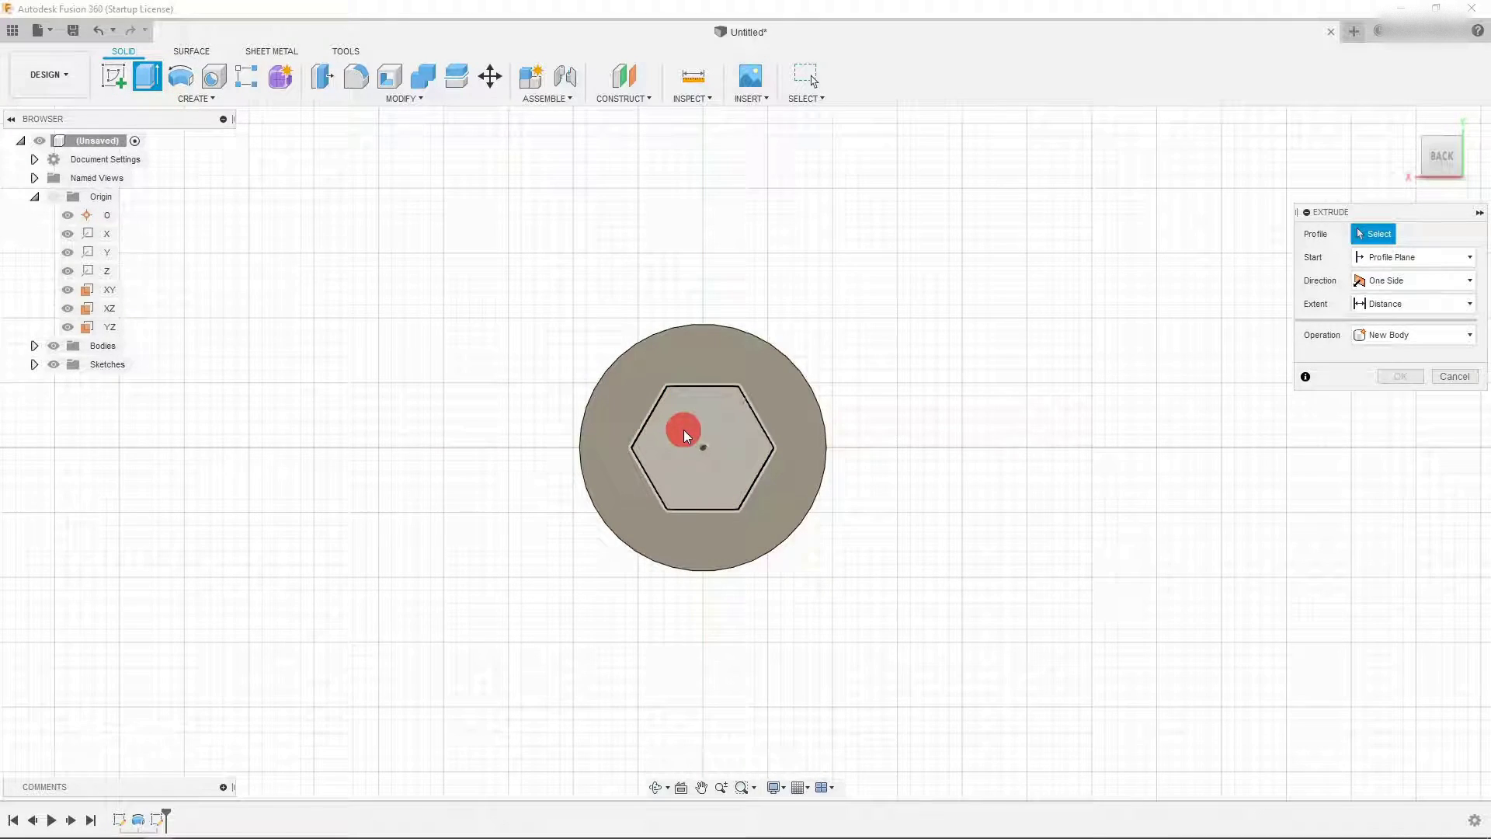
click(687, 430)
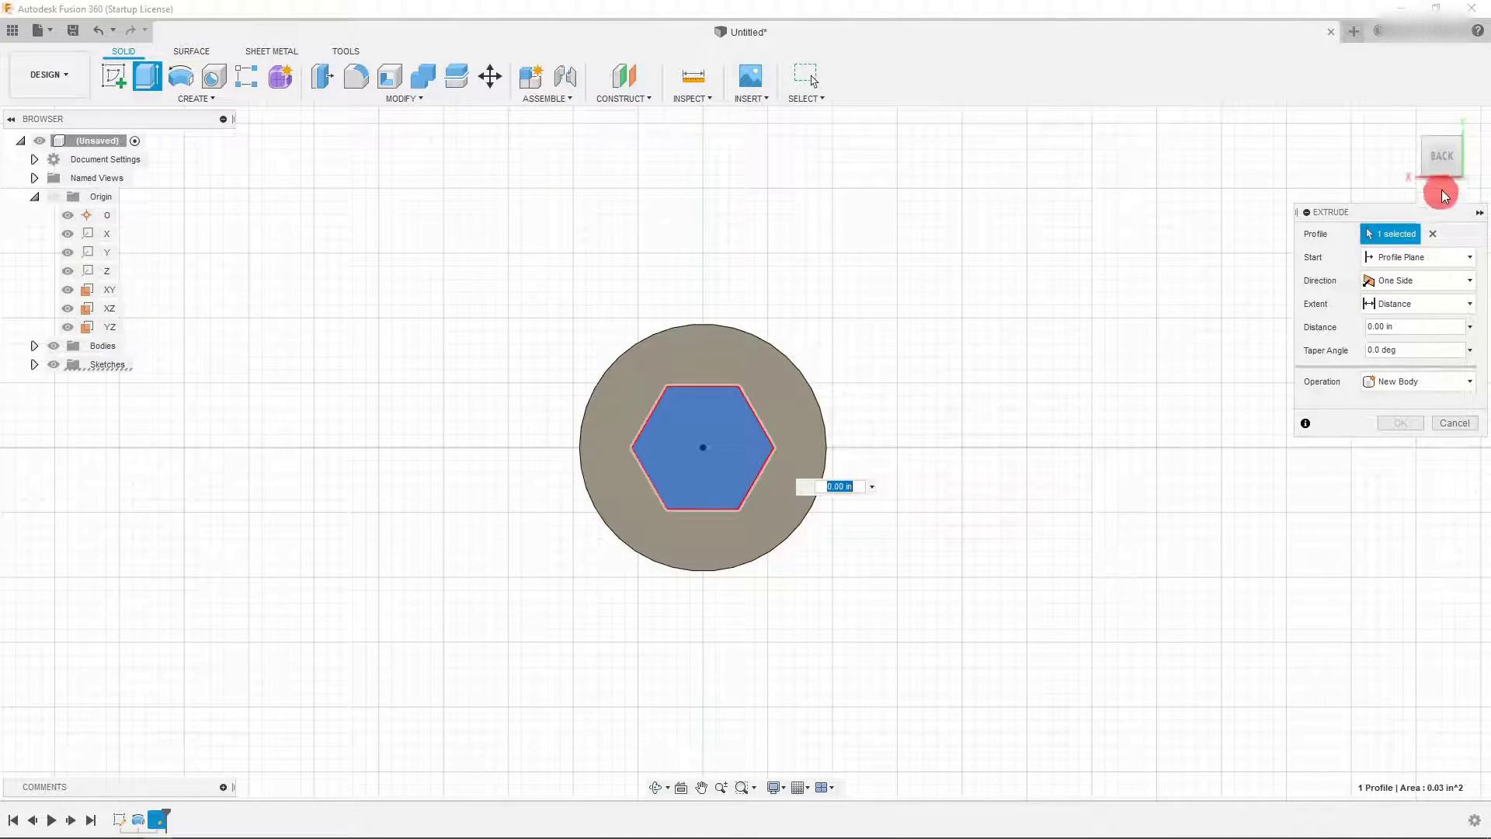
drag(1446, 180, 1438, 160)
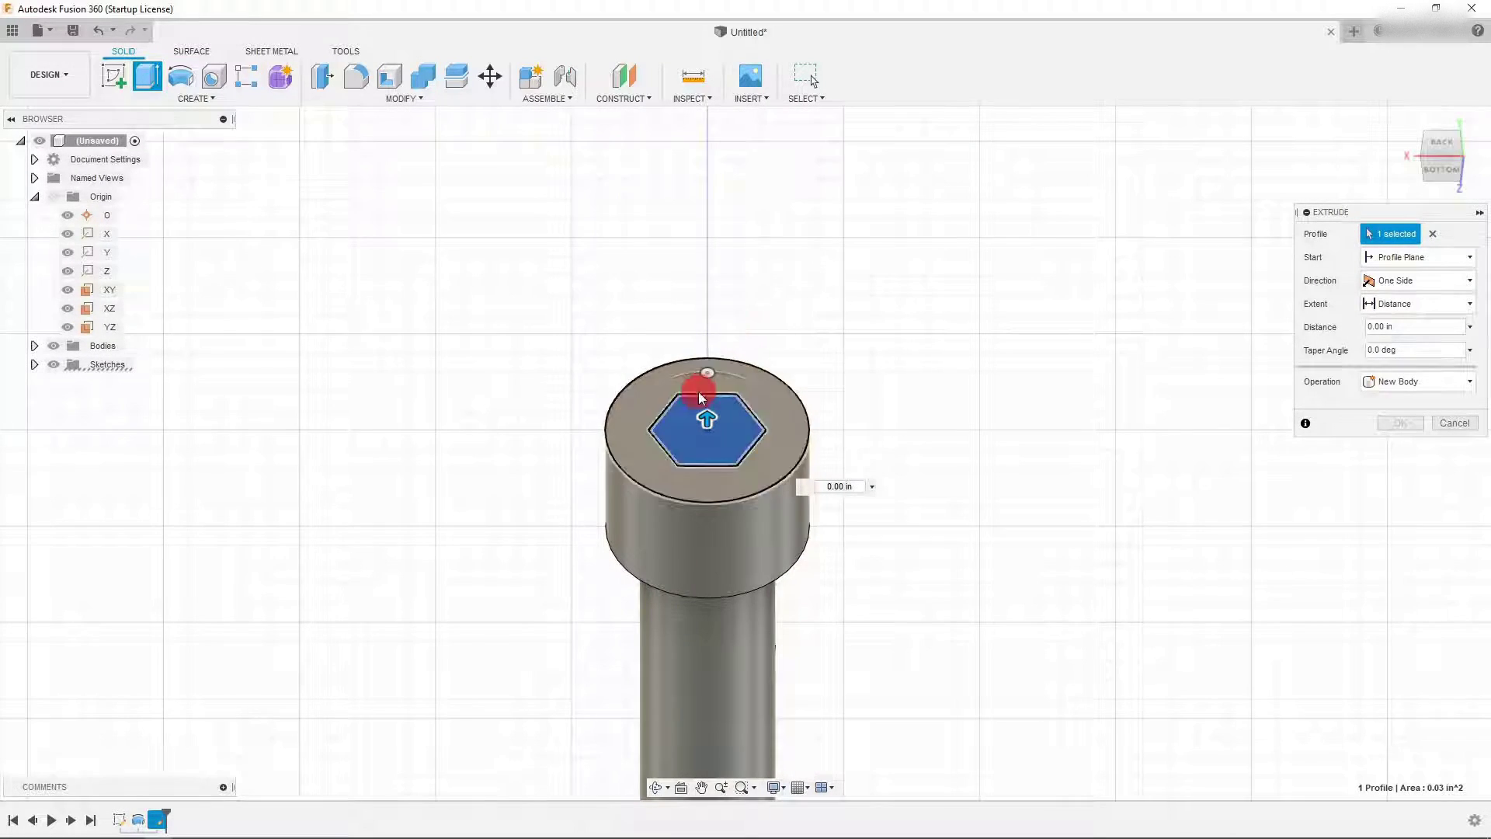
drag(707, 416, 713, 480)
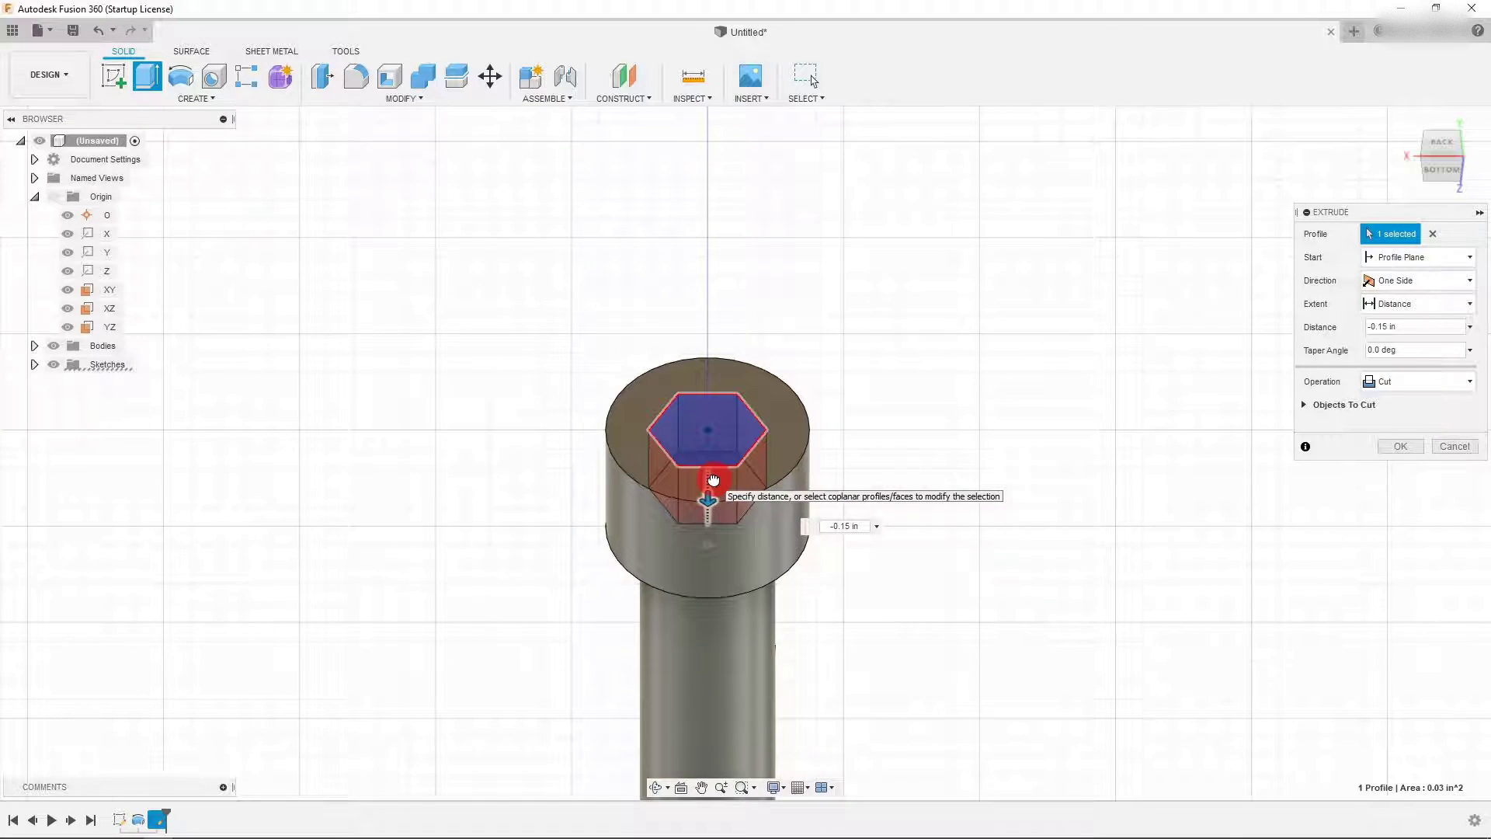
drag(713, 479, 708, 479)
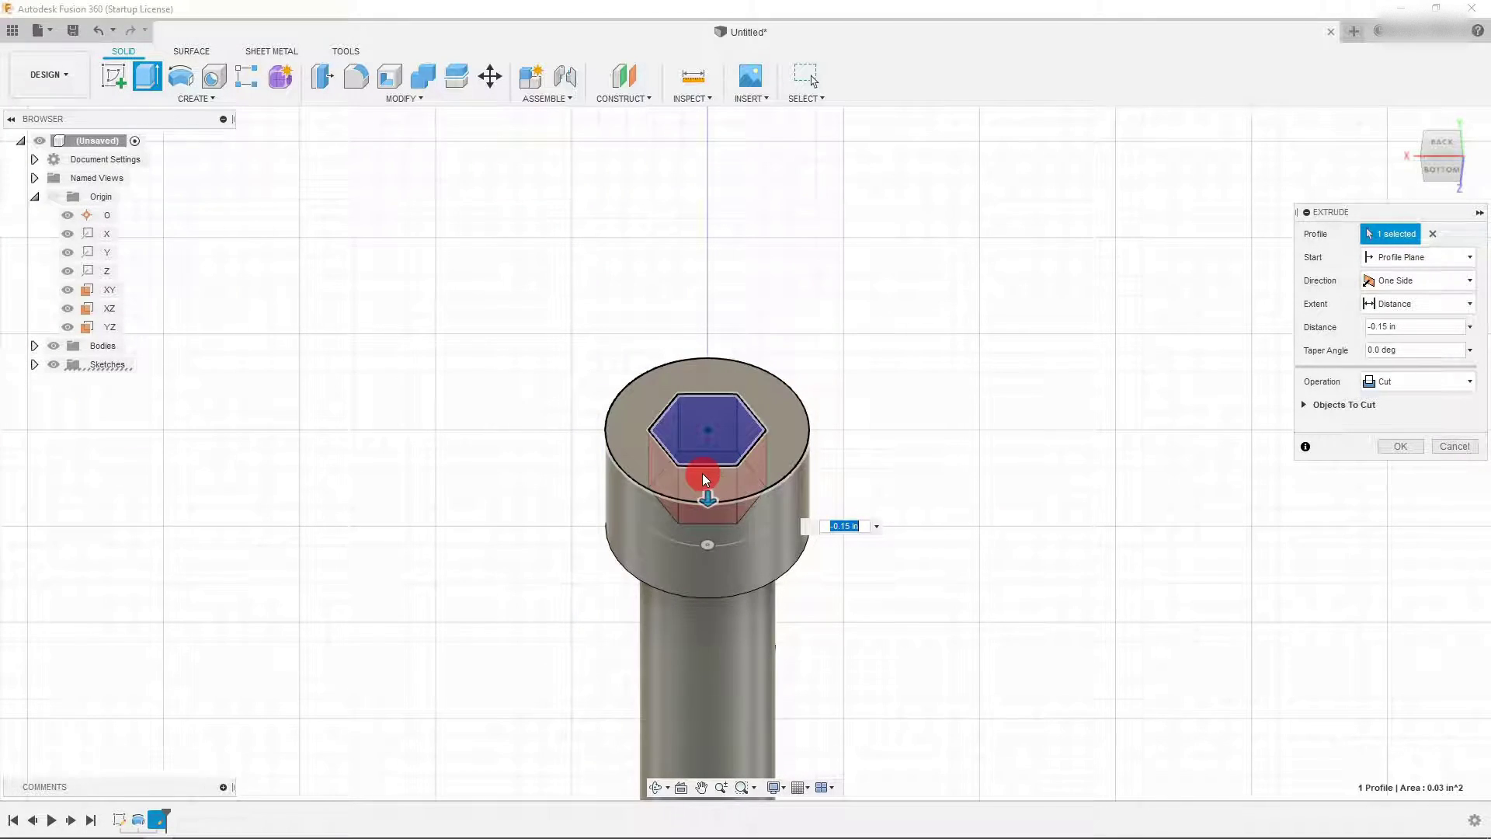
click(837, 526)
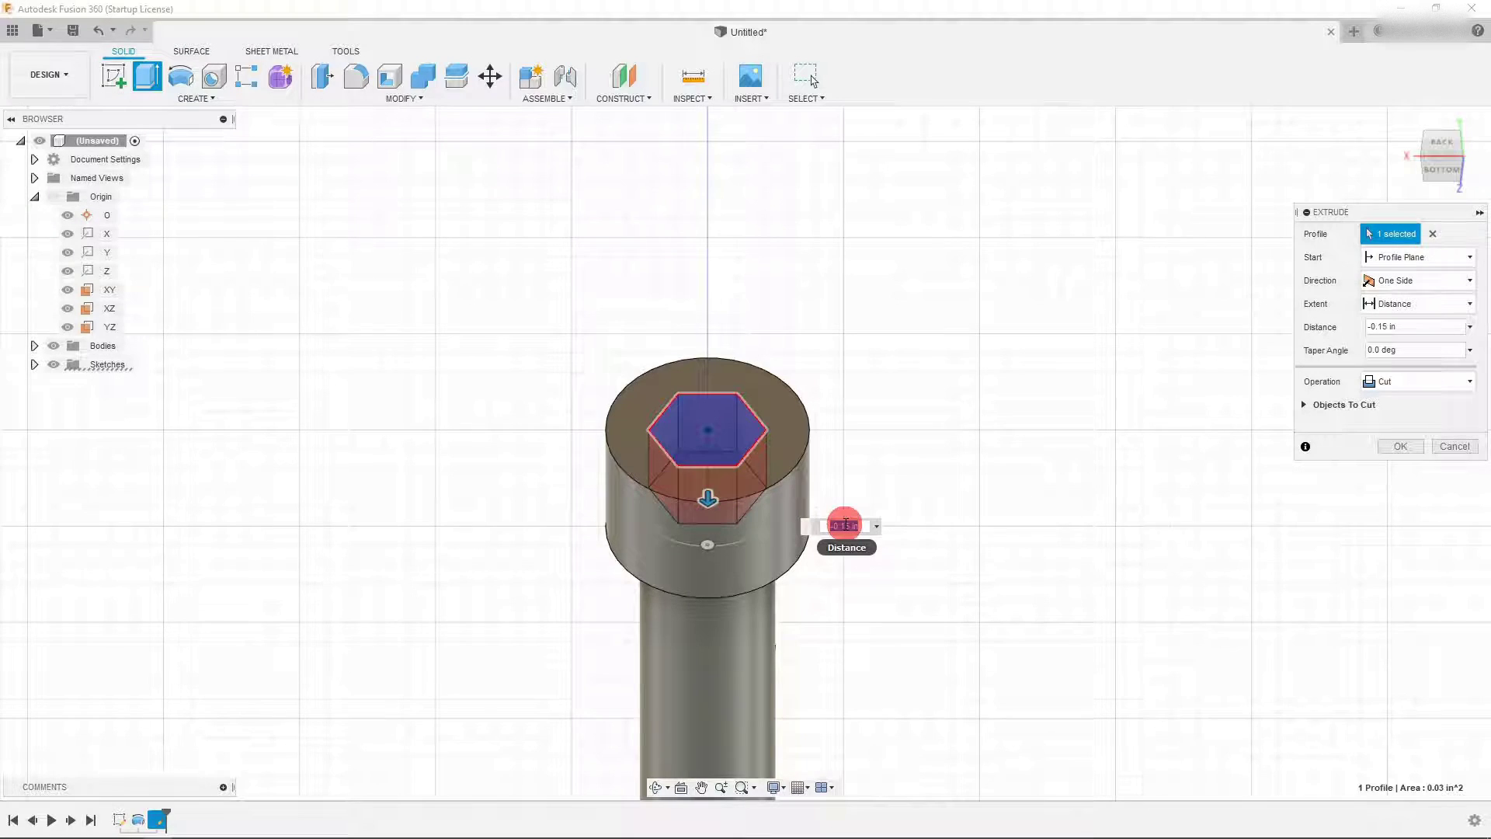
click(834, 528)
click(1438, 169)
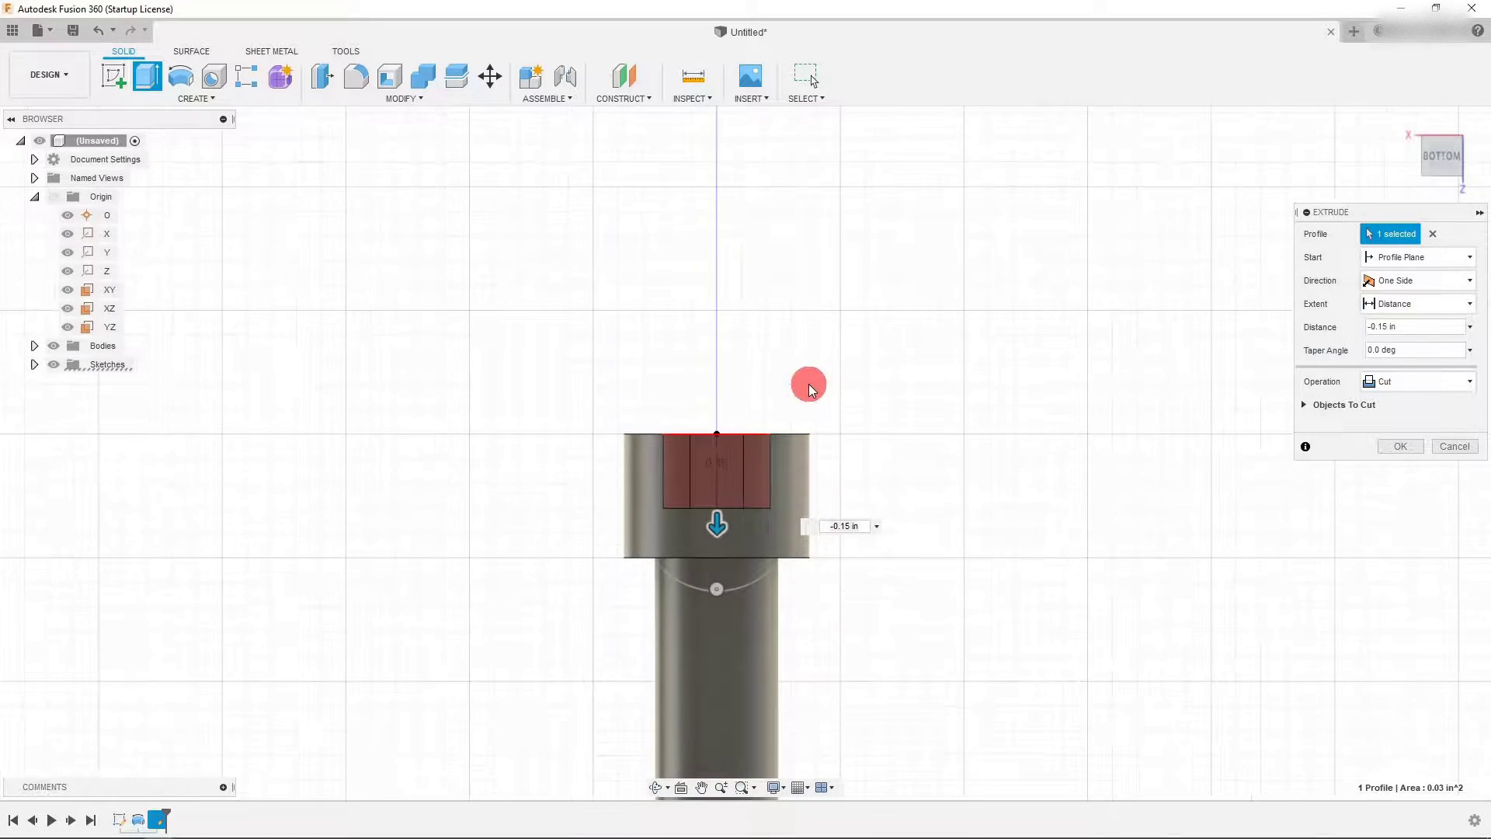
- Confirm the extrude as a Cut, recessing a 0.15 in deep hex socket into the head
click(726, 530)
mouse_move(720, 522)
mouse_down()
mouse_move(716, 565)
mouse_move(723, 523)
mouse_move(718, 555)
mouse_move(717, 536)
mouse_up()
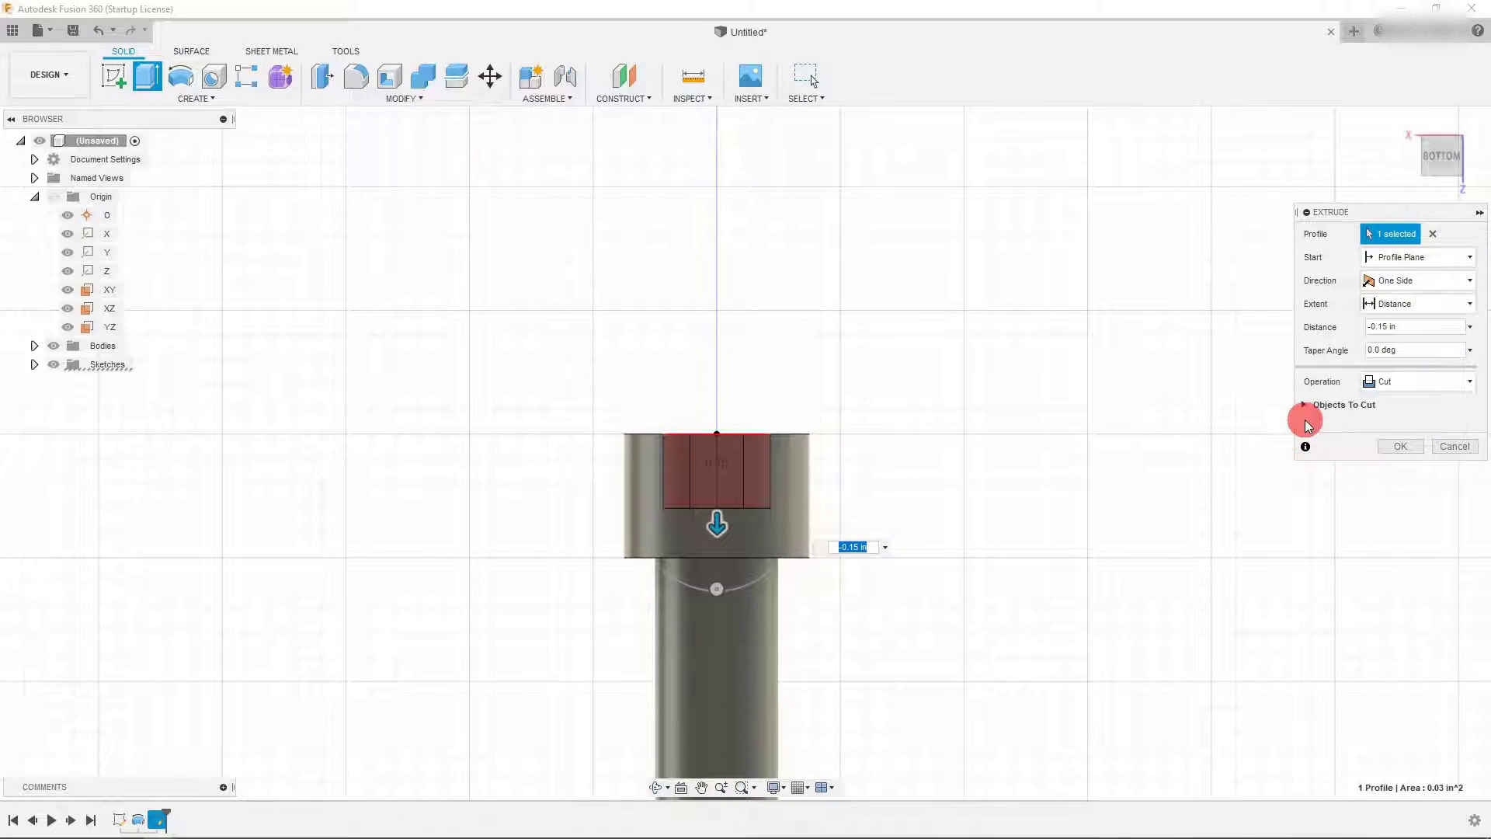
scroll(672, 318, down, 1)
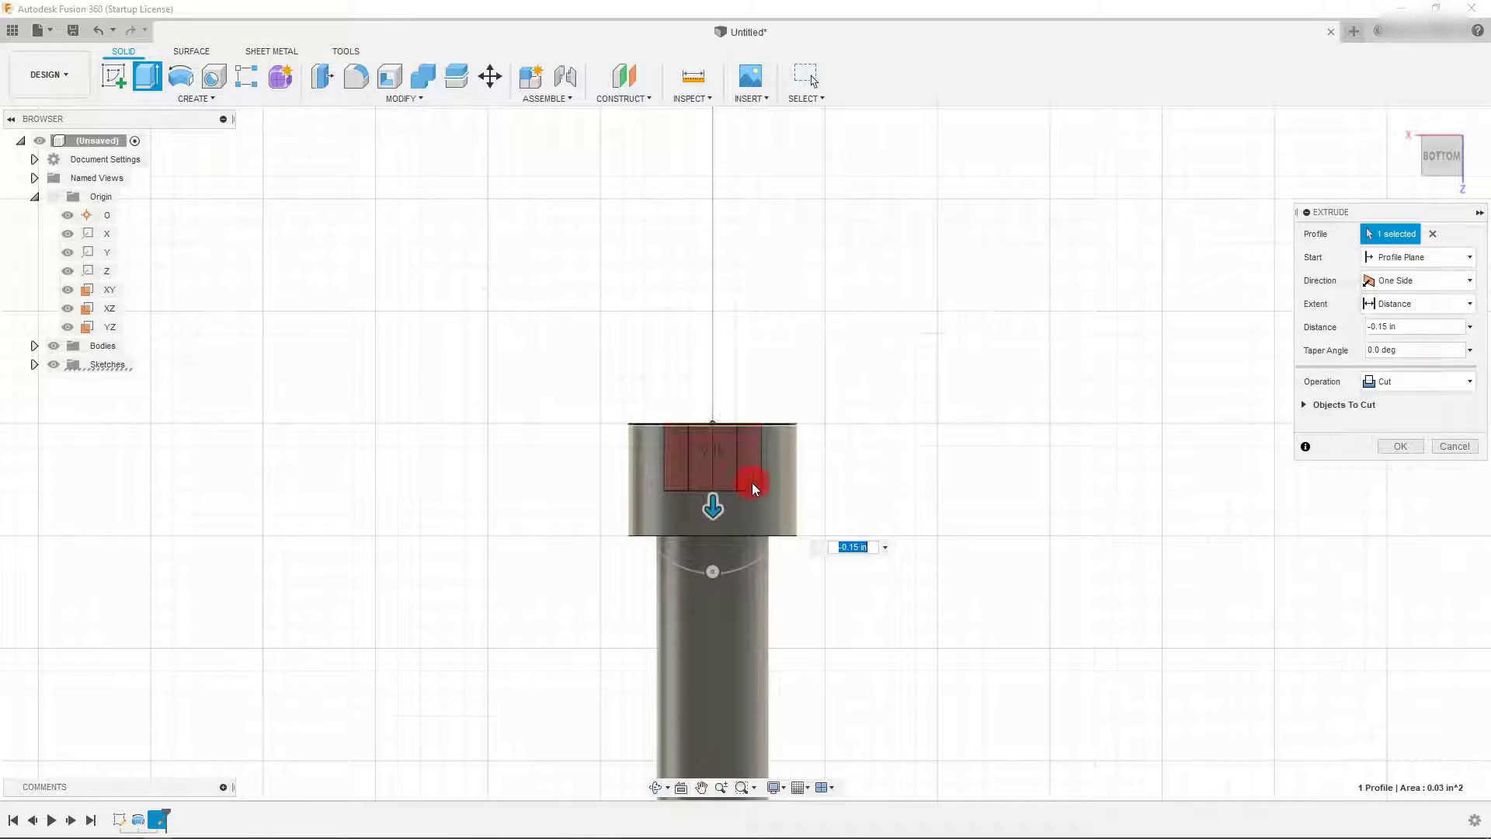
scroll(753, 488, up, 2)
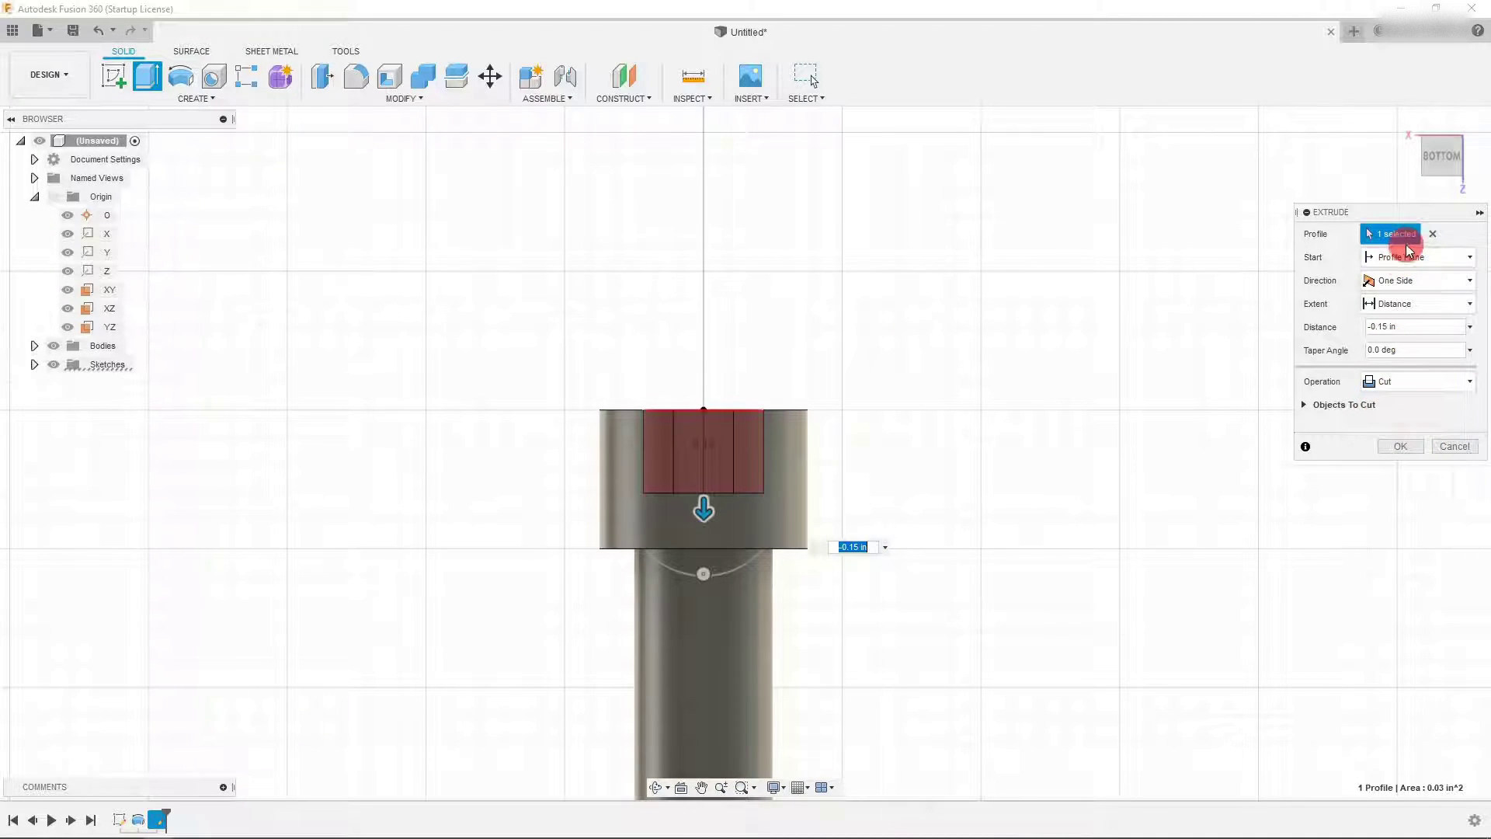
click(1382, 384)
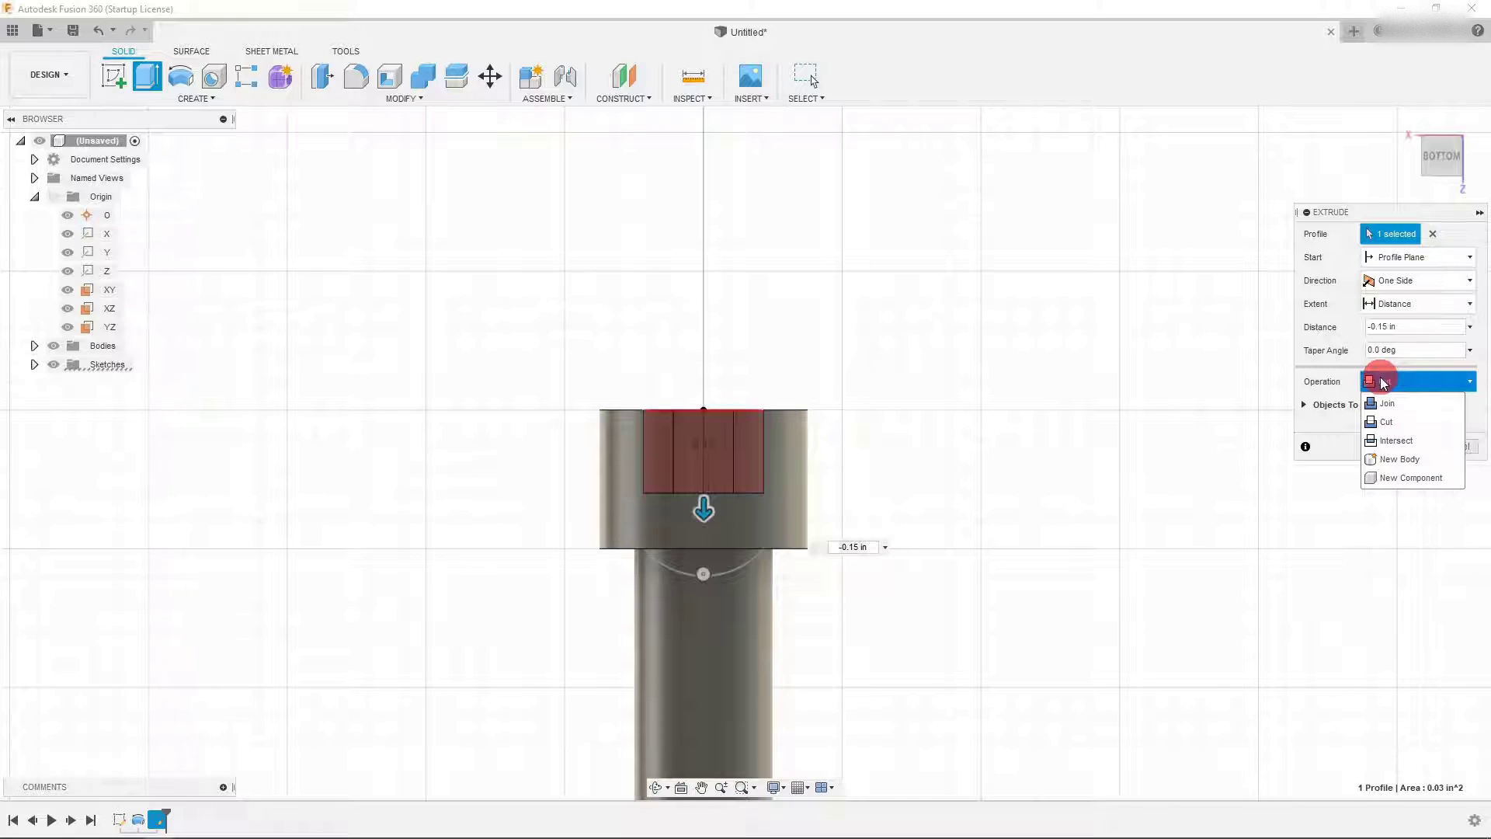
click(1387, 422)
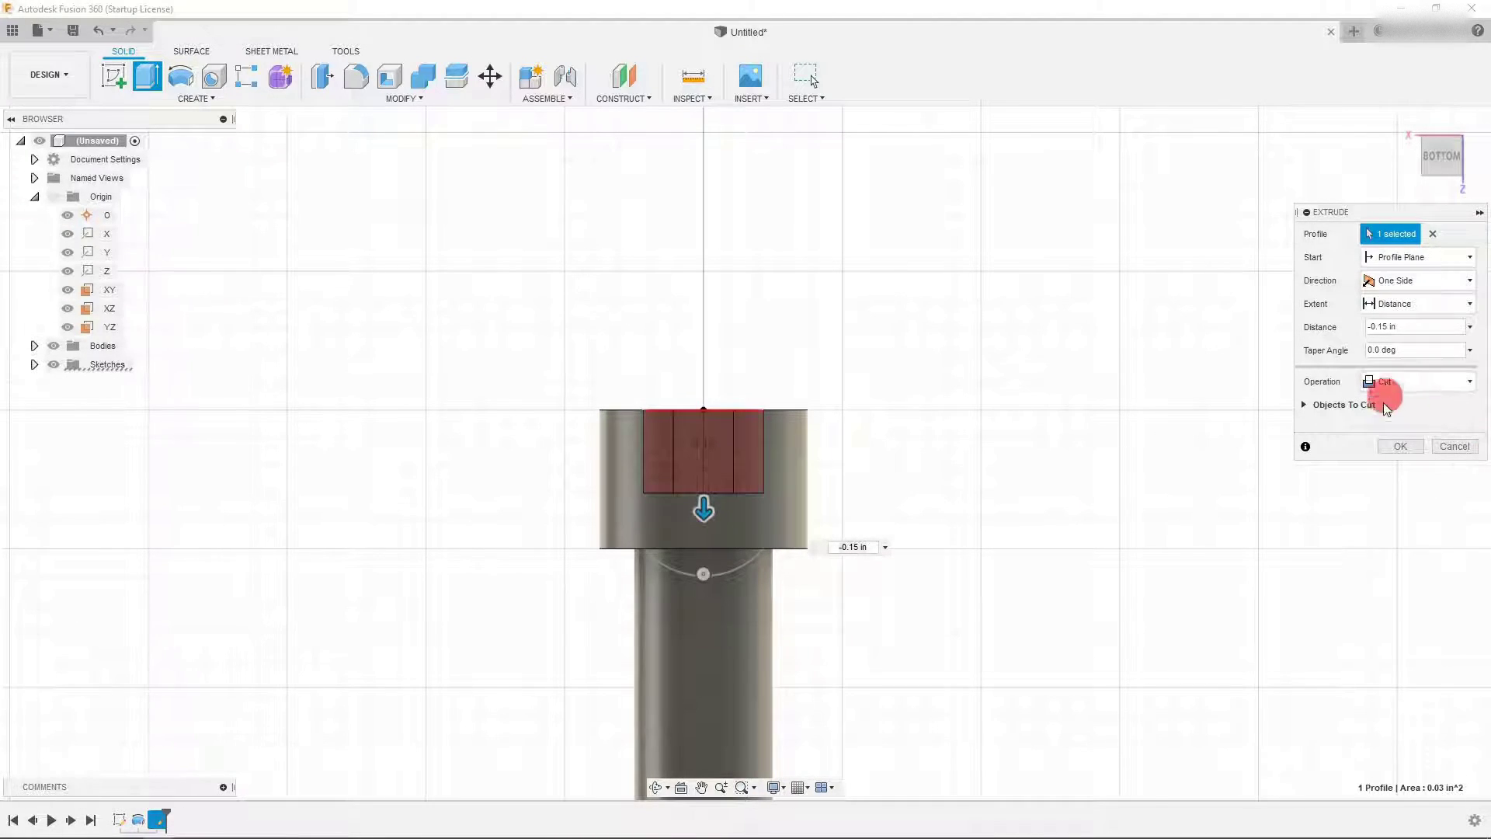
click(1394, 446)
scroll(852, 546, down, 1)
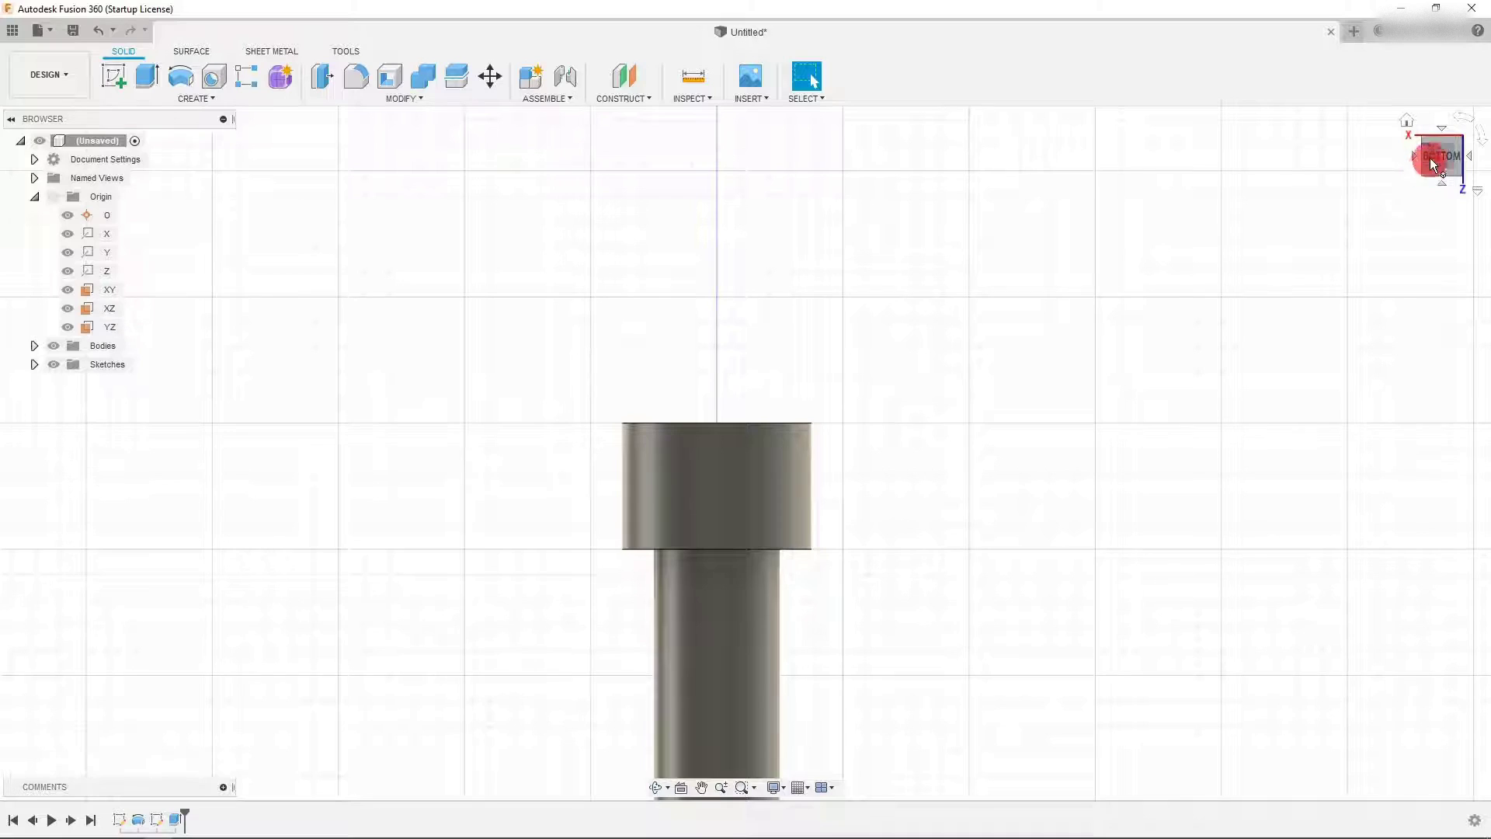
click(1440, 127)
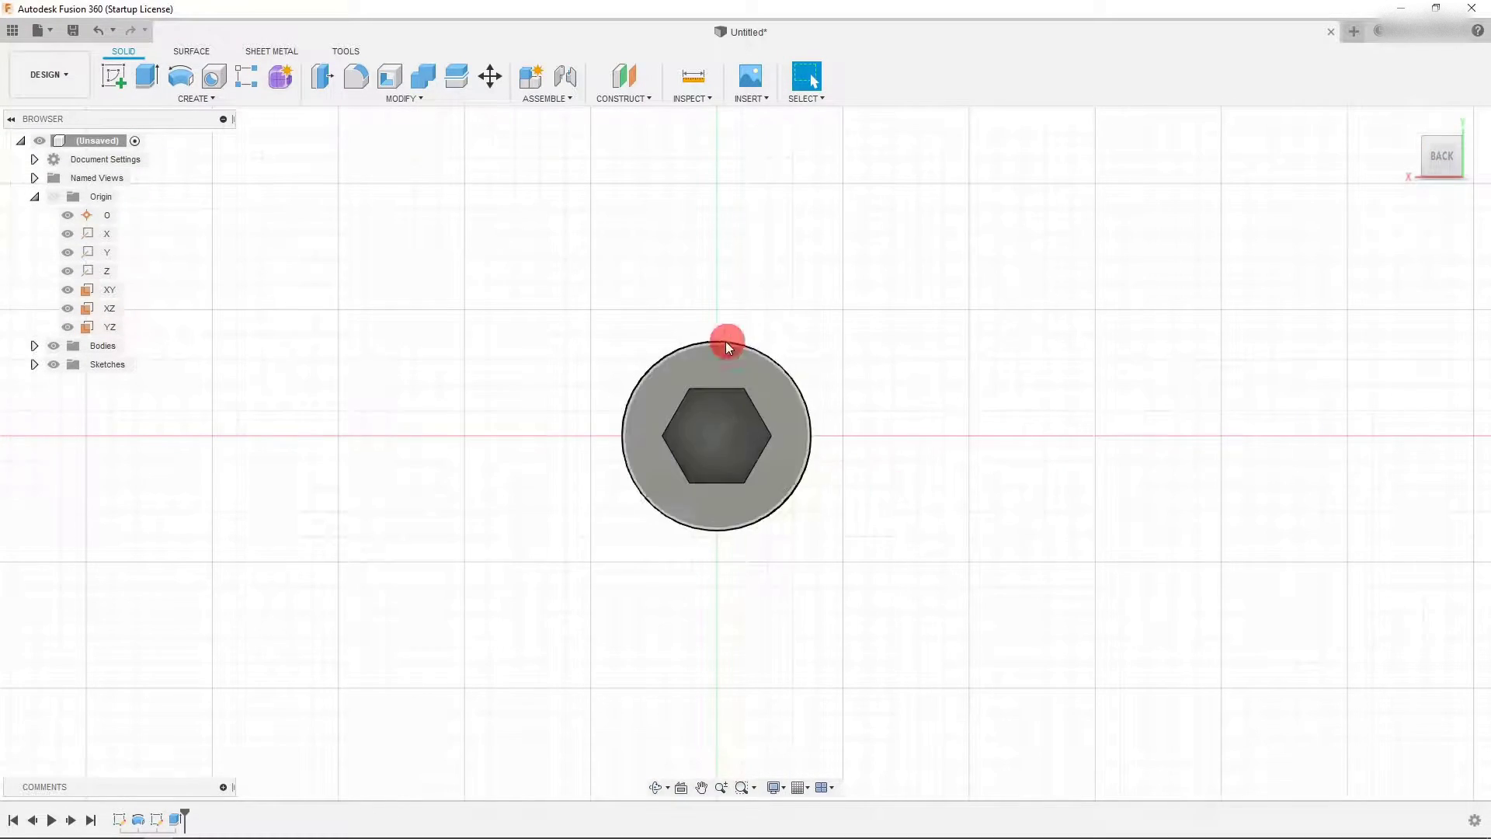
scroll(579, 515, up, 1)
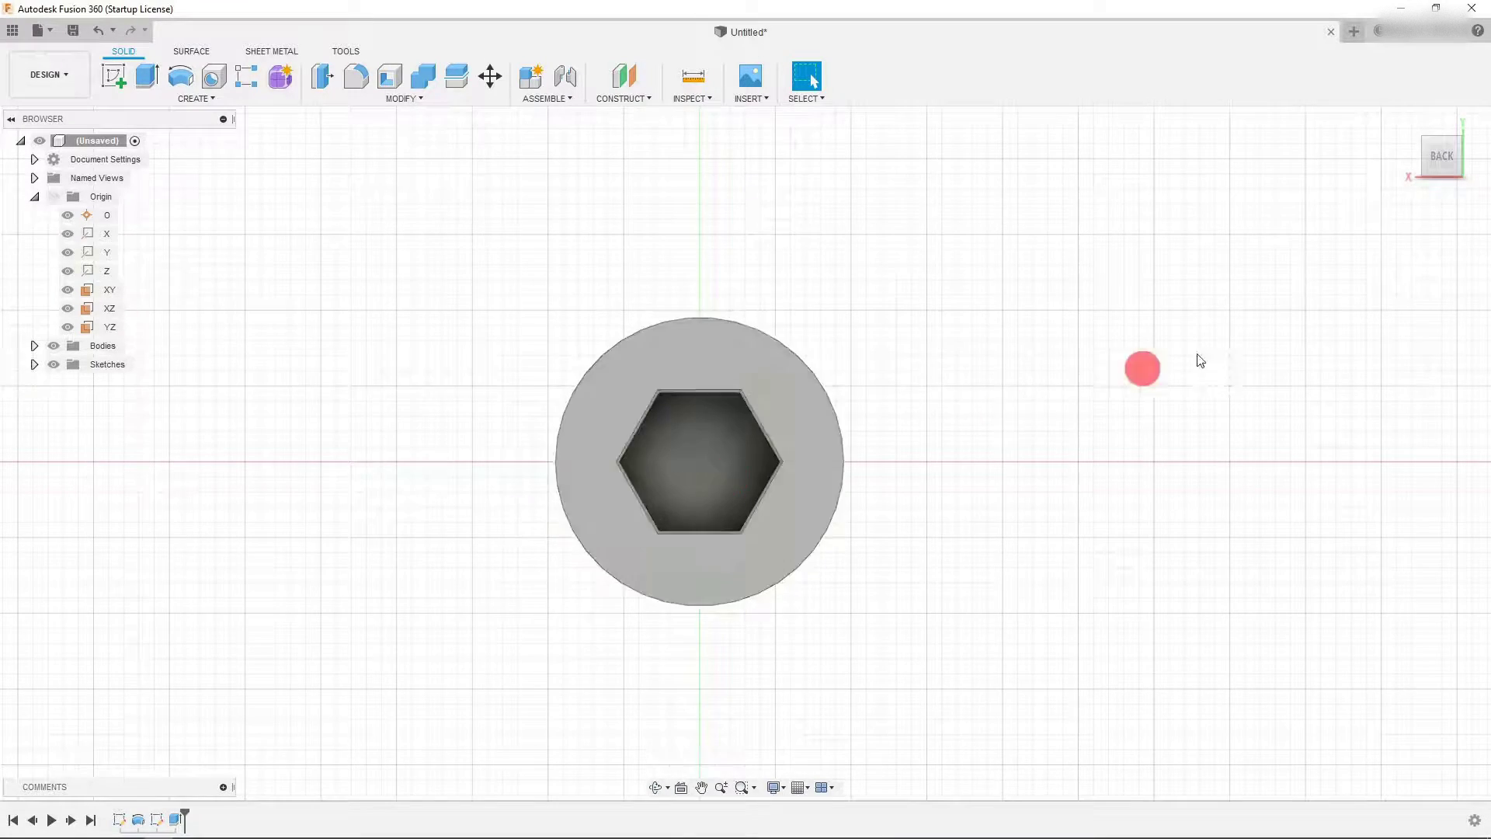
click(1426, 176)
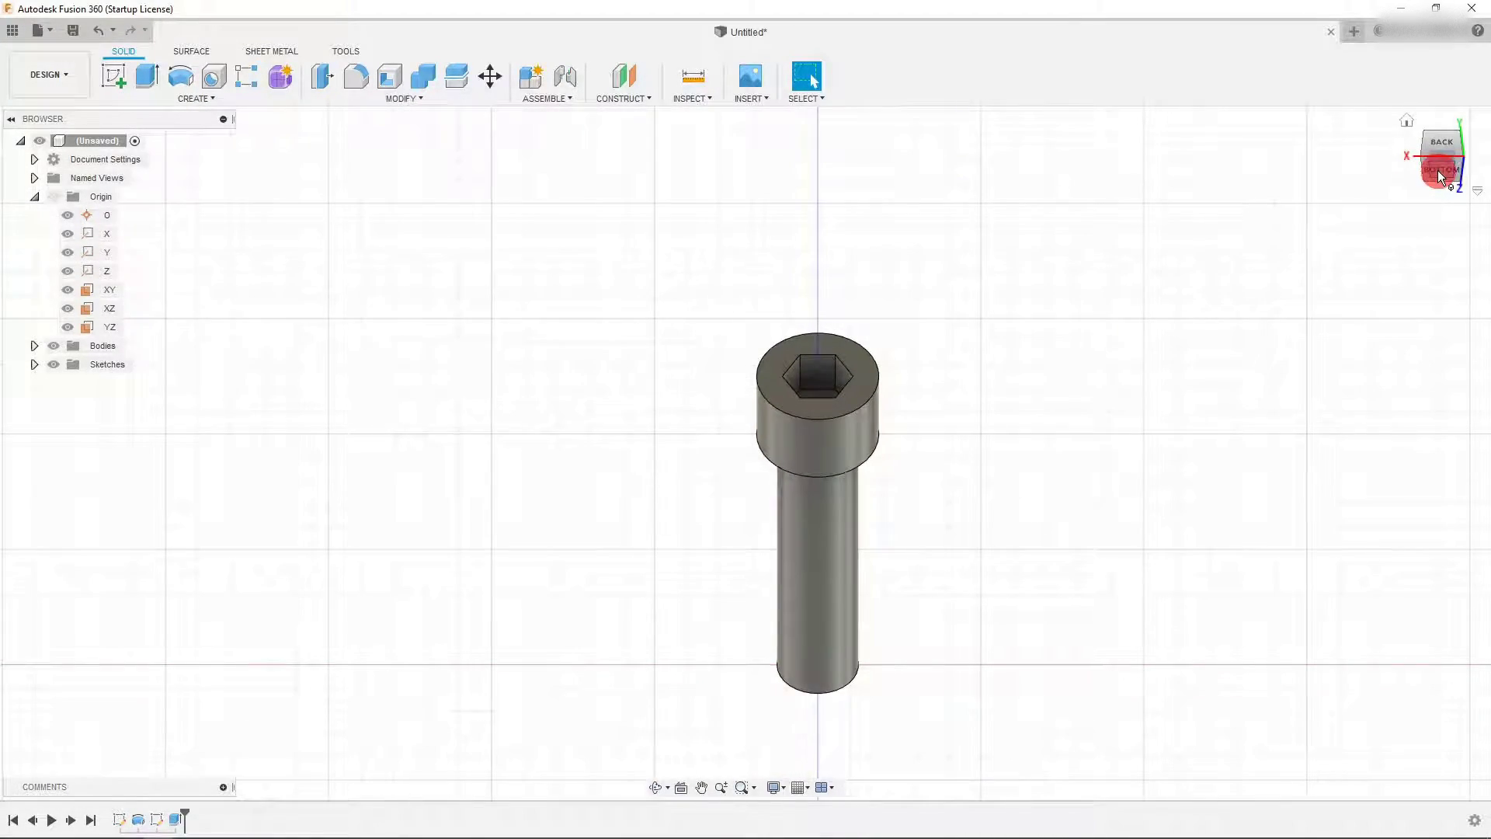
click(1438, 170)
scroll(847, 525, down, 1)
scroll(917, 668, up, 2)
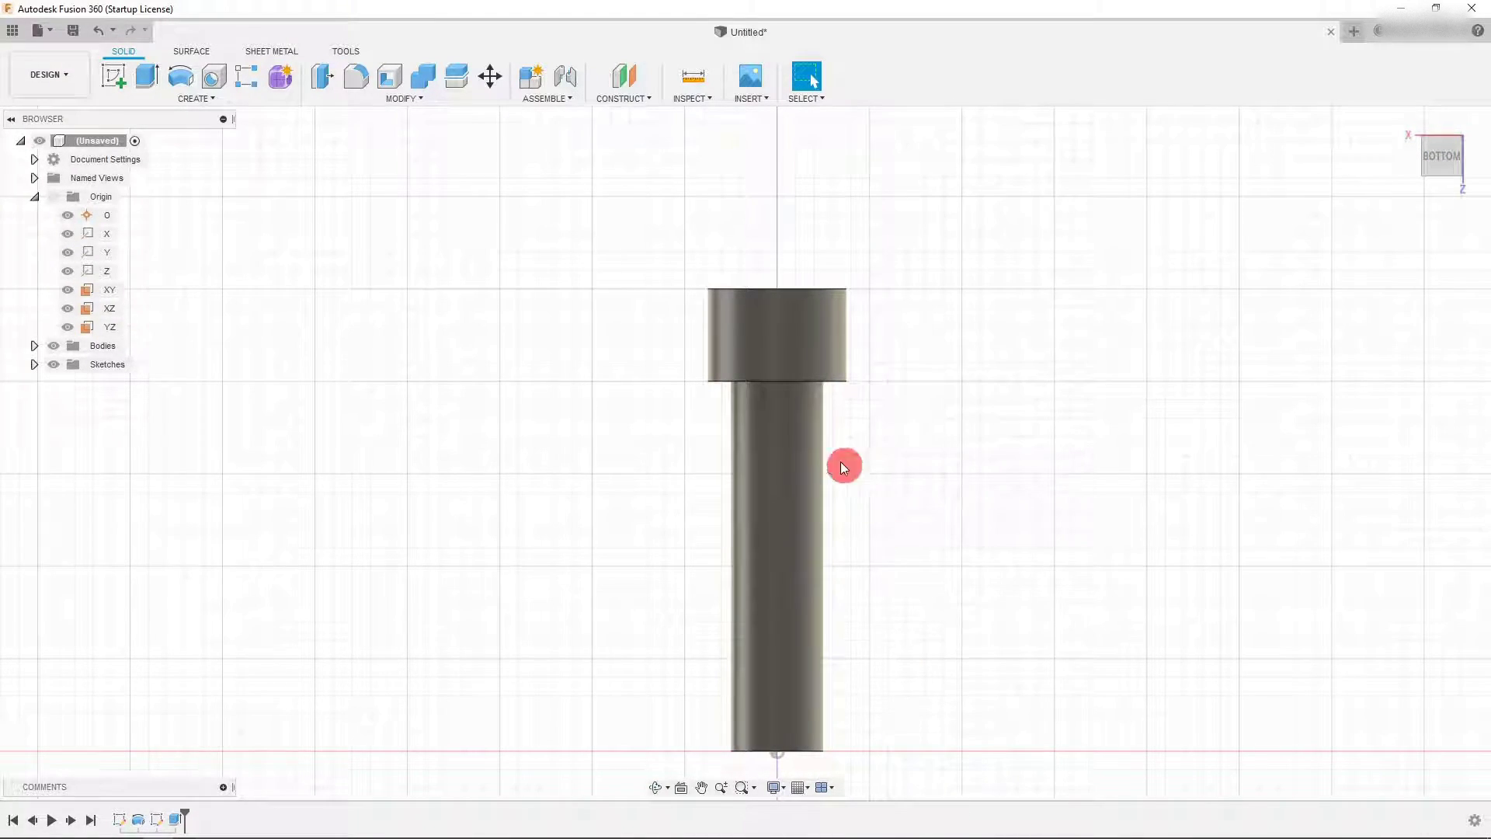
- Start a Thread feature on the shaft's cylindrical face
click(789, 528)
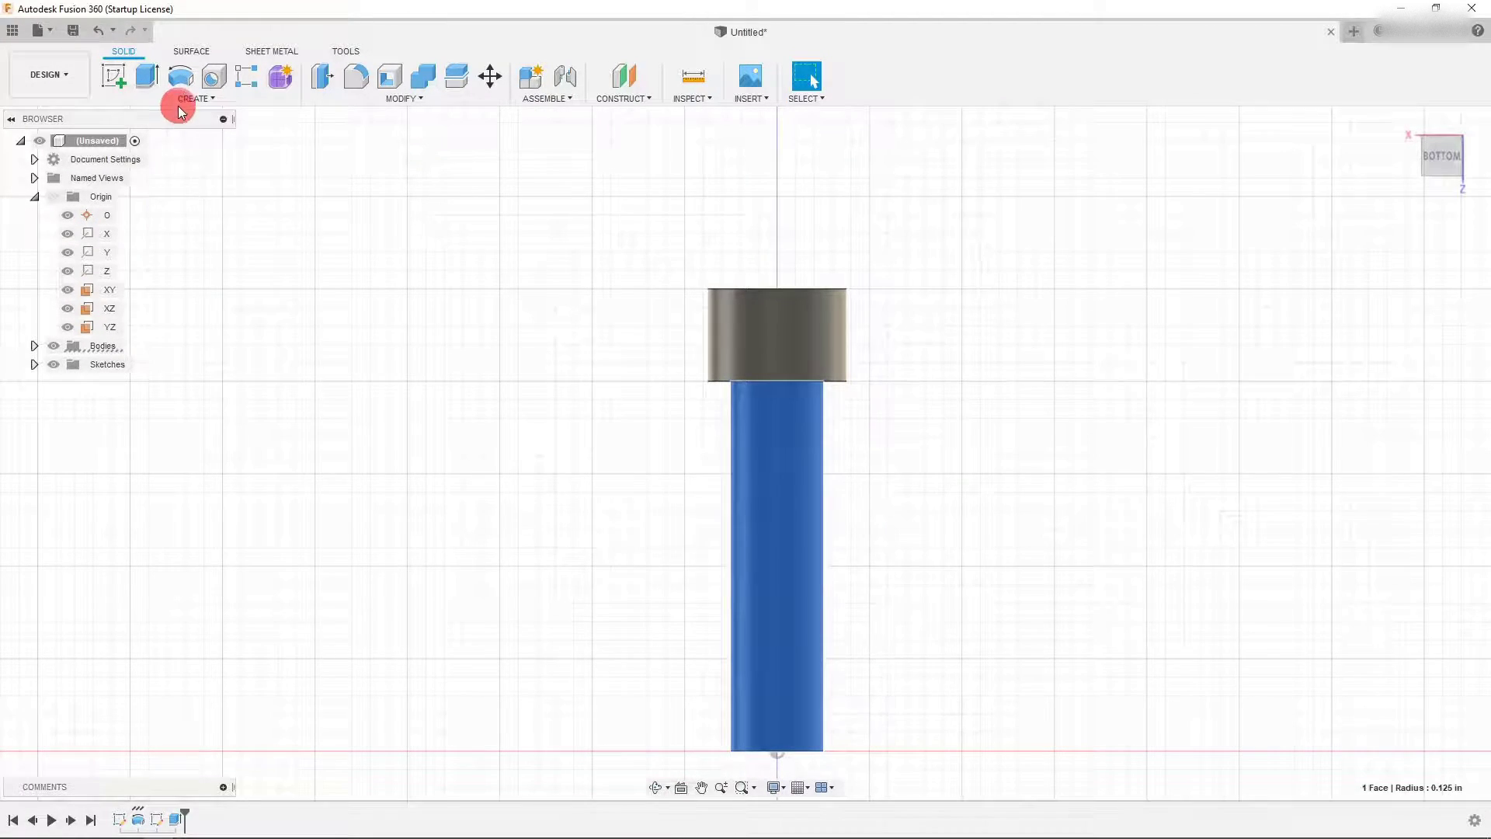
click(199, 101)
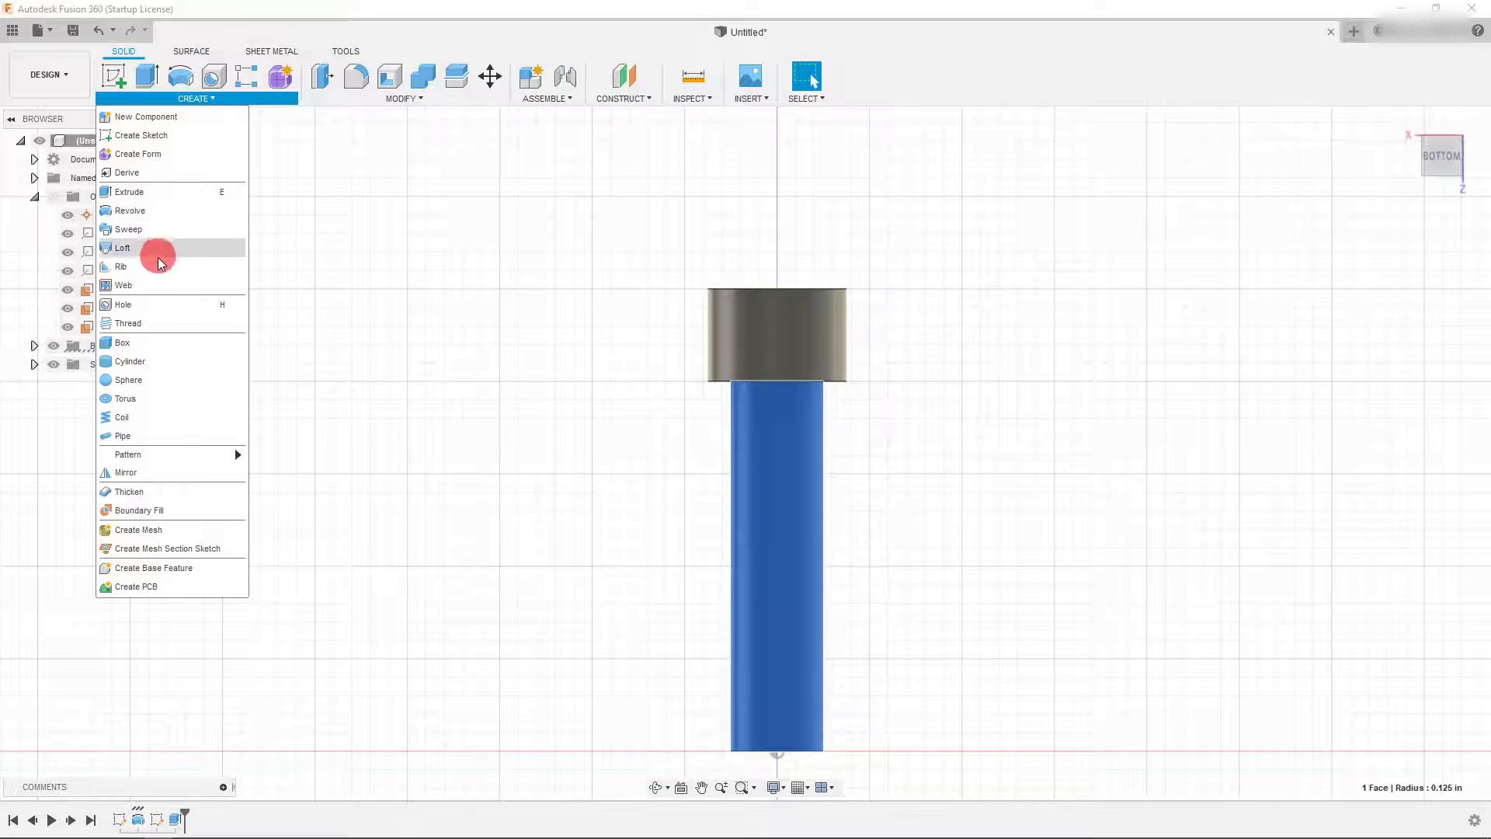
click(145, 321)
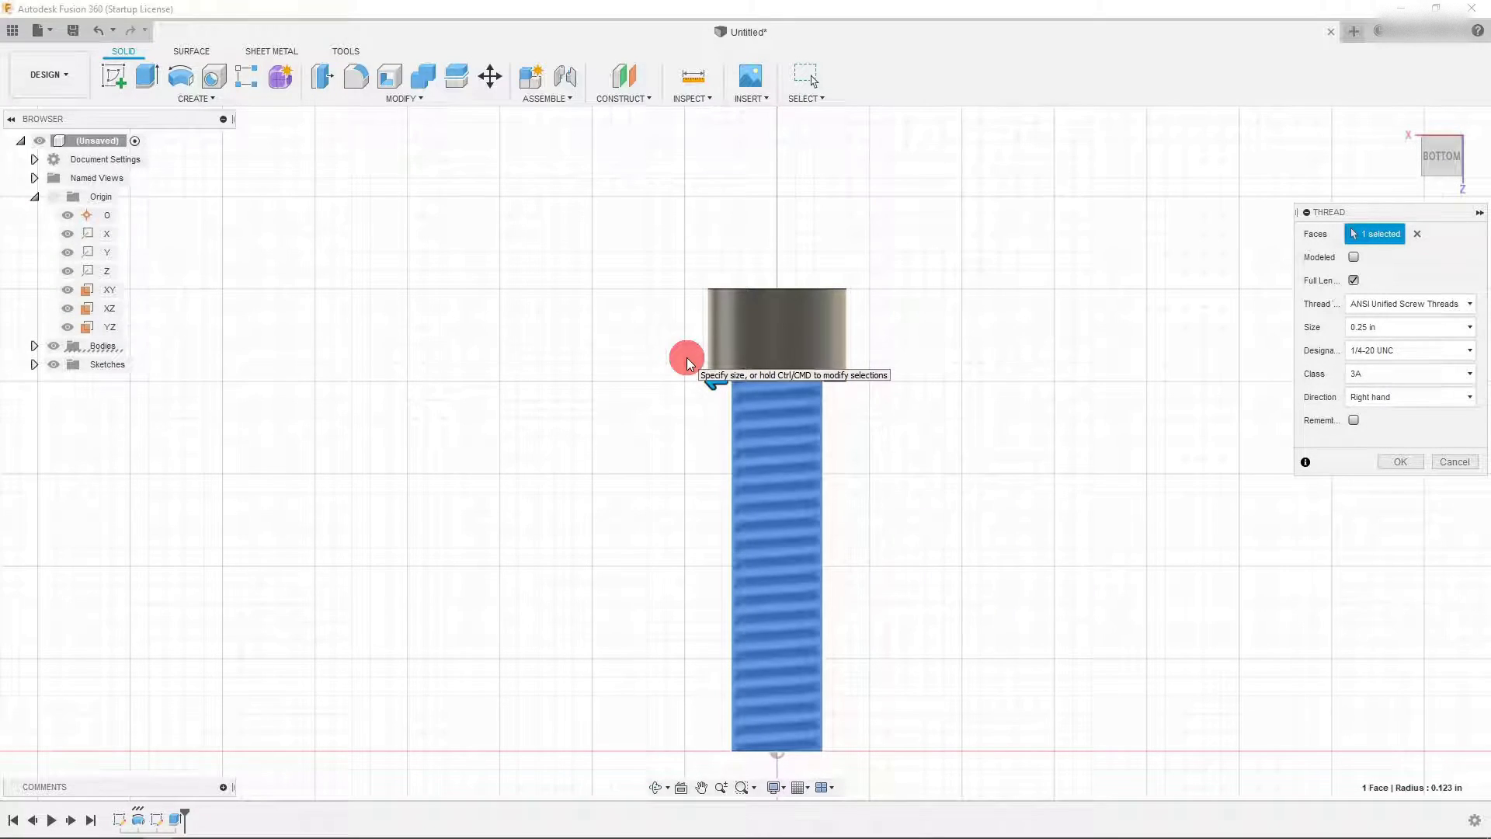
- Apply an ANSI Unified 0.25 in, 1/4-20 UNC, class 3A right-hand thread along the full shank
click(1457, 305)
click(1455, 321)
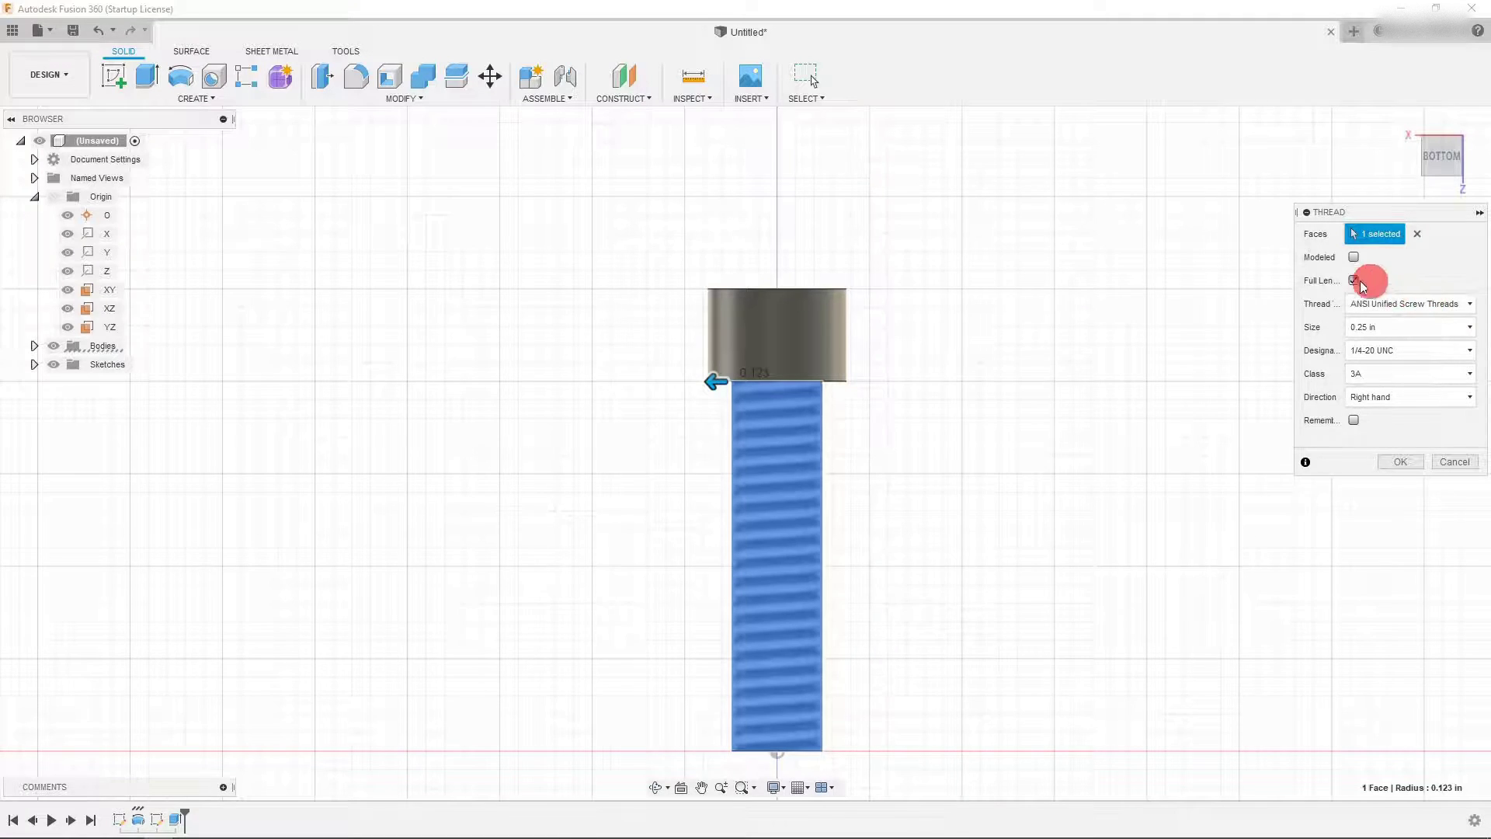
click(1462, 310)
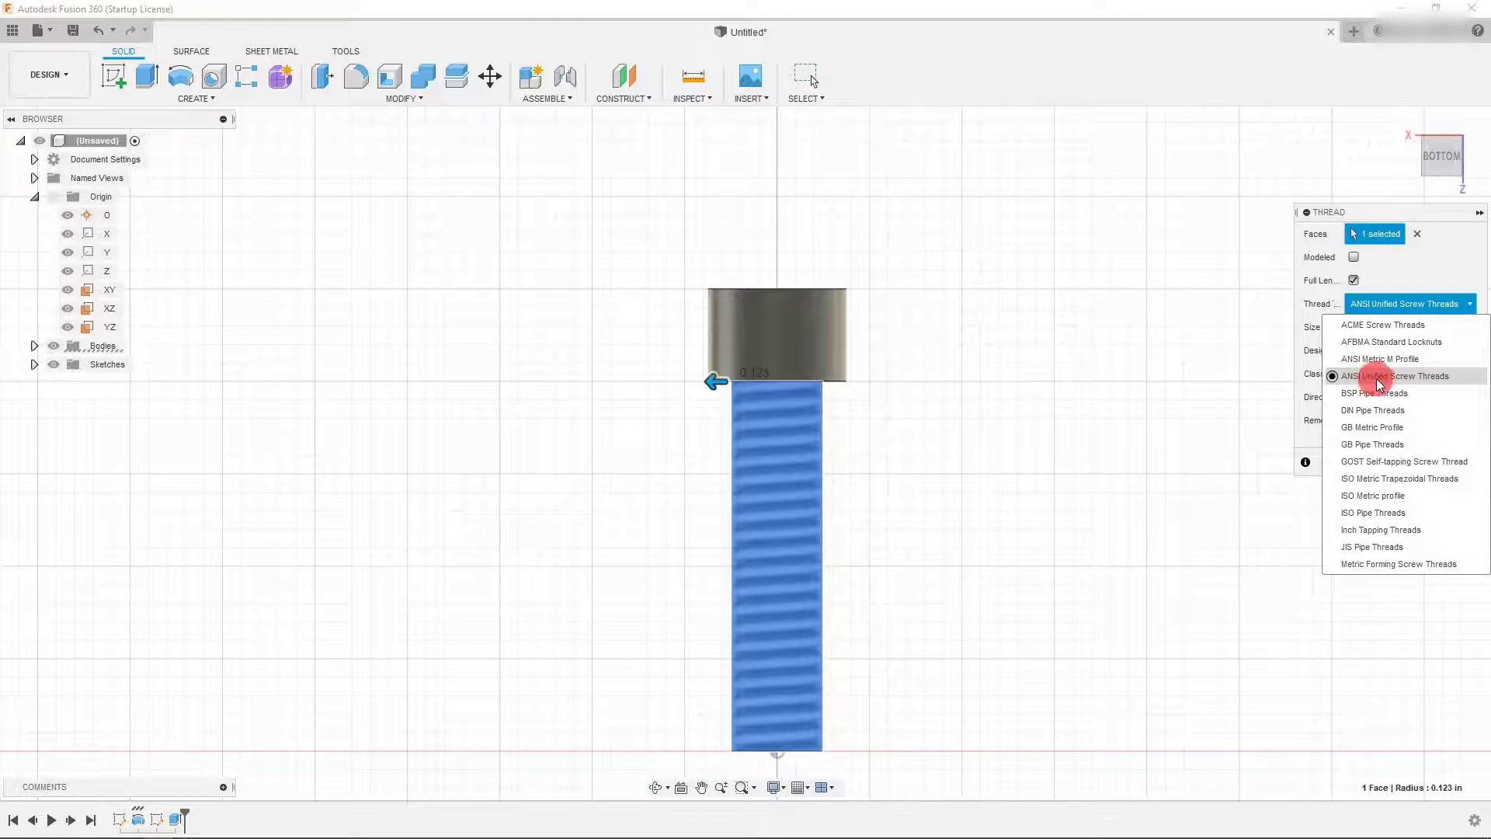
click(1388, 308)
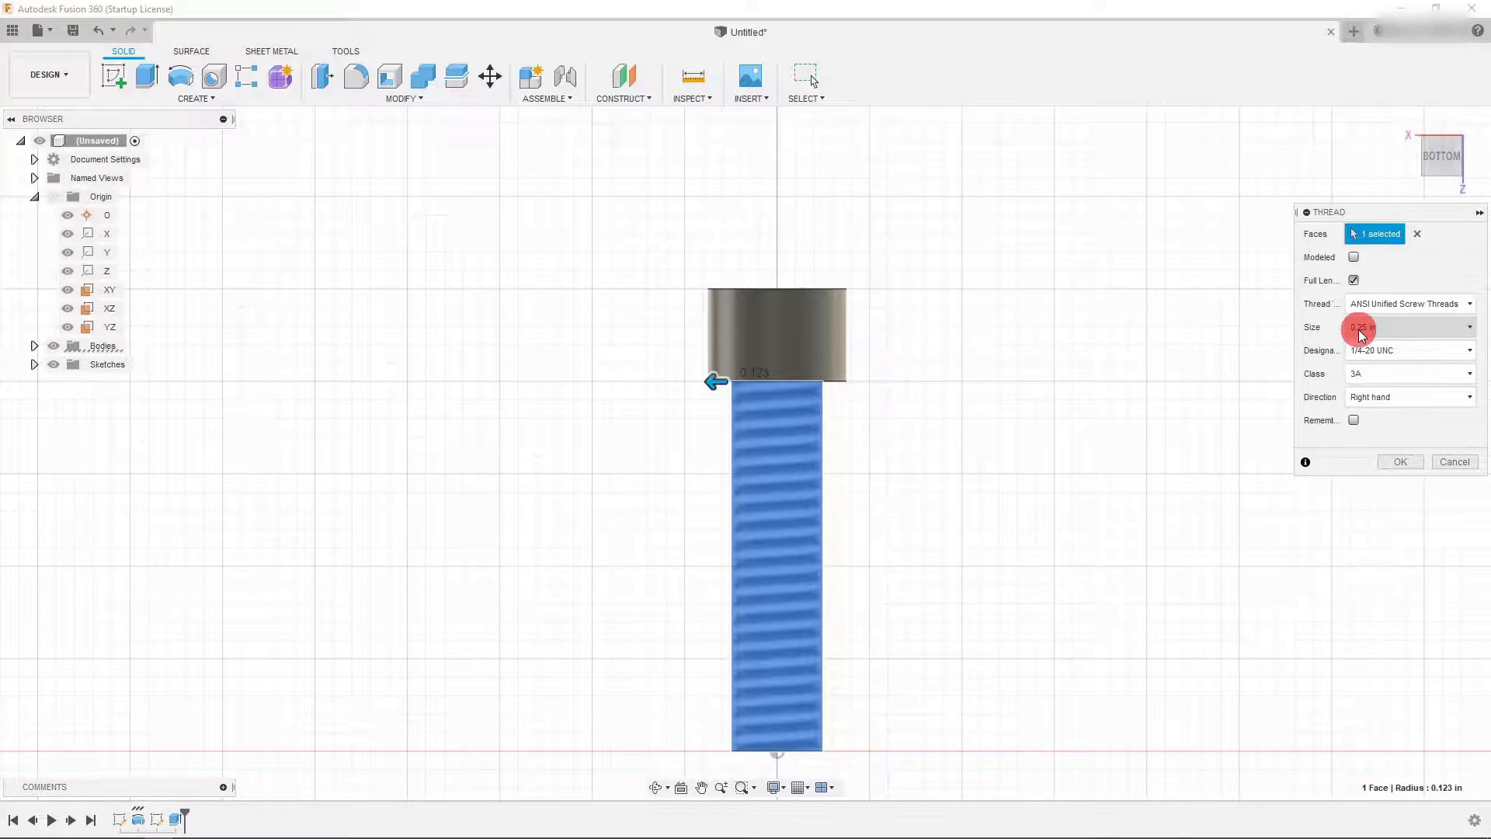
click(1393, 355)
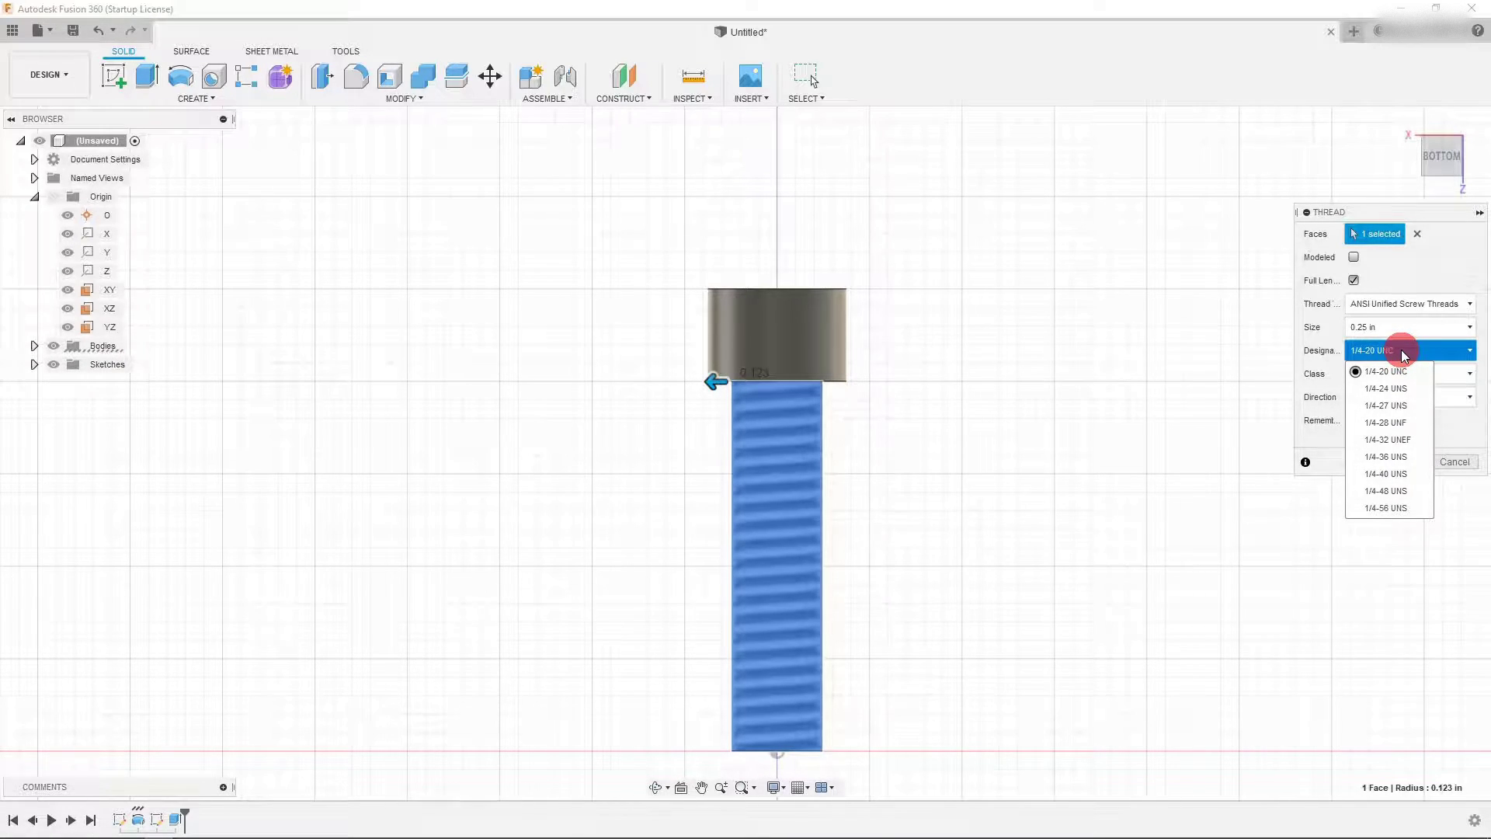
click(1405, 356)
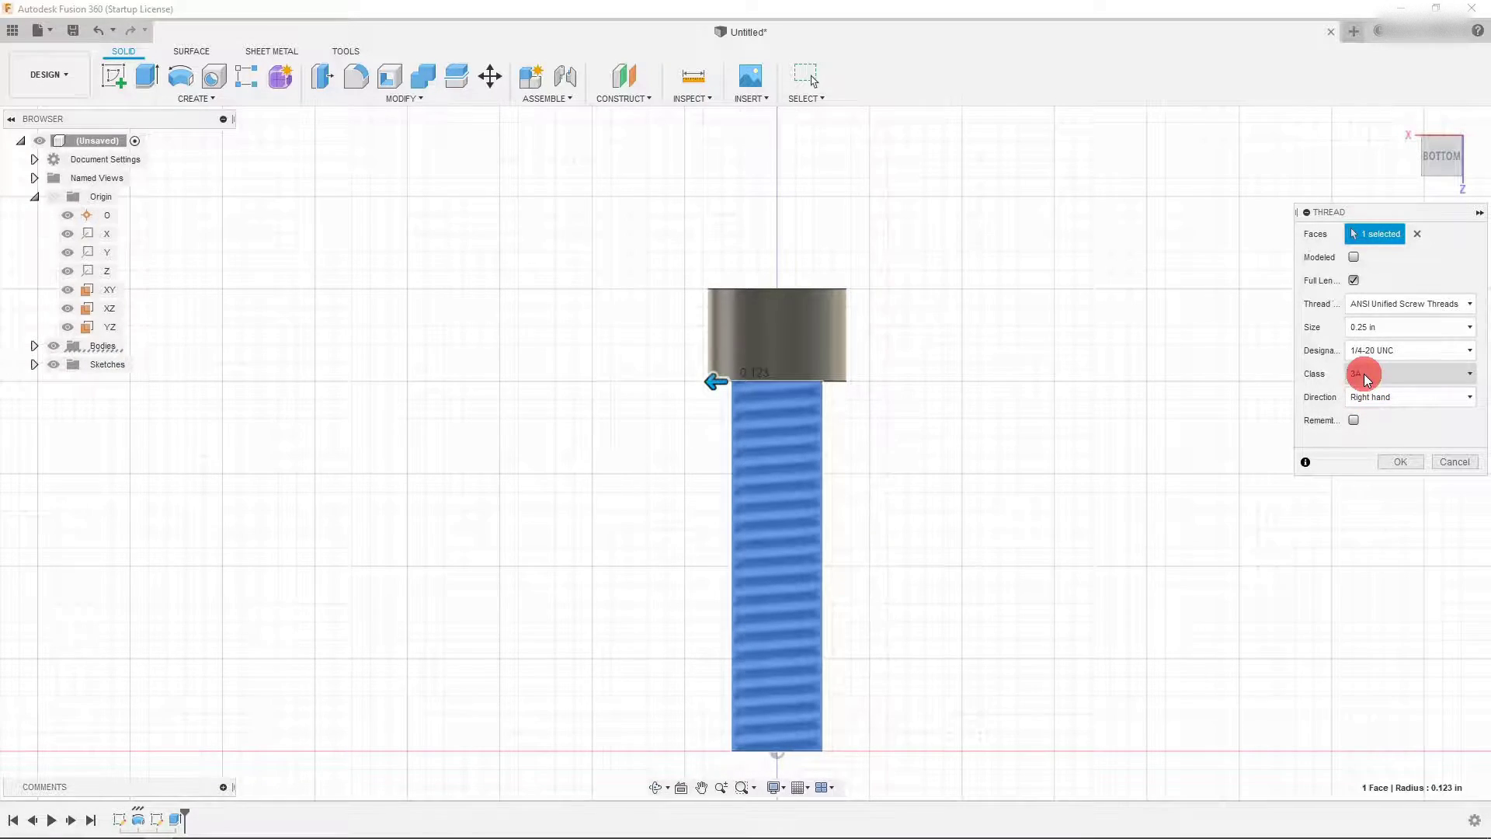
click(1405, 460)
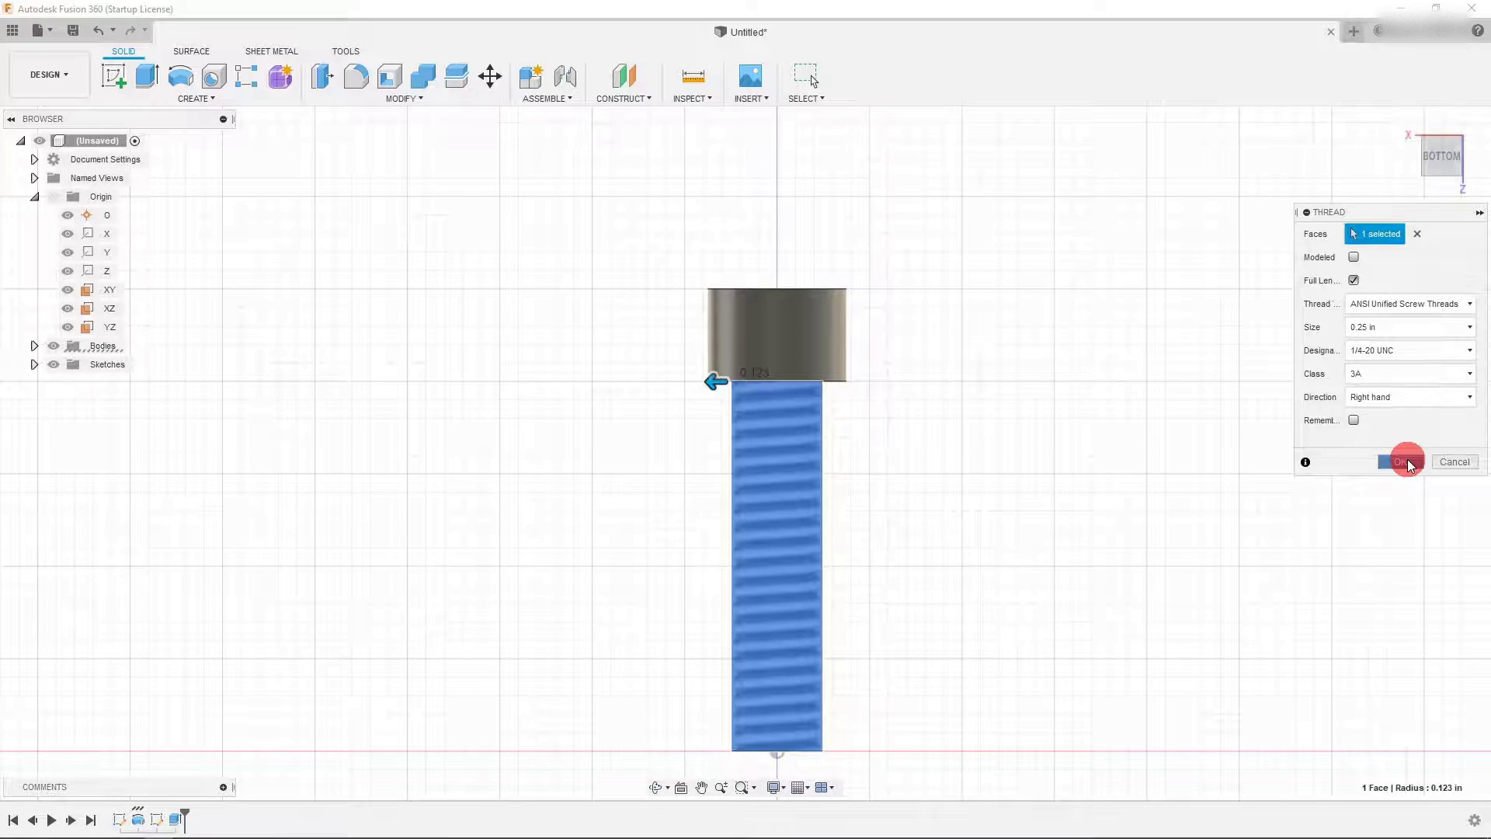
- Open the Change Thread Type setting from the Browser's Document Settings, currently Cosmetic
scroll(886, 626, up, 2)
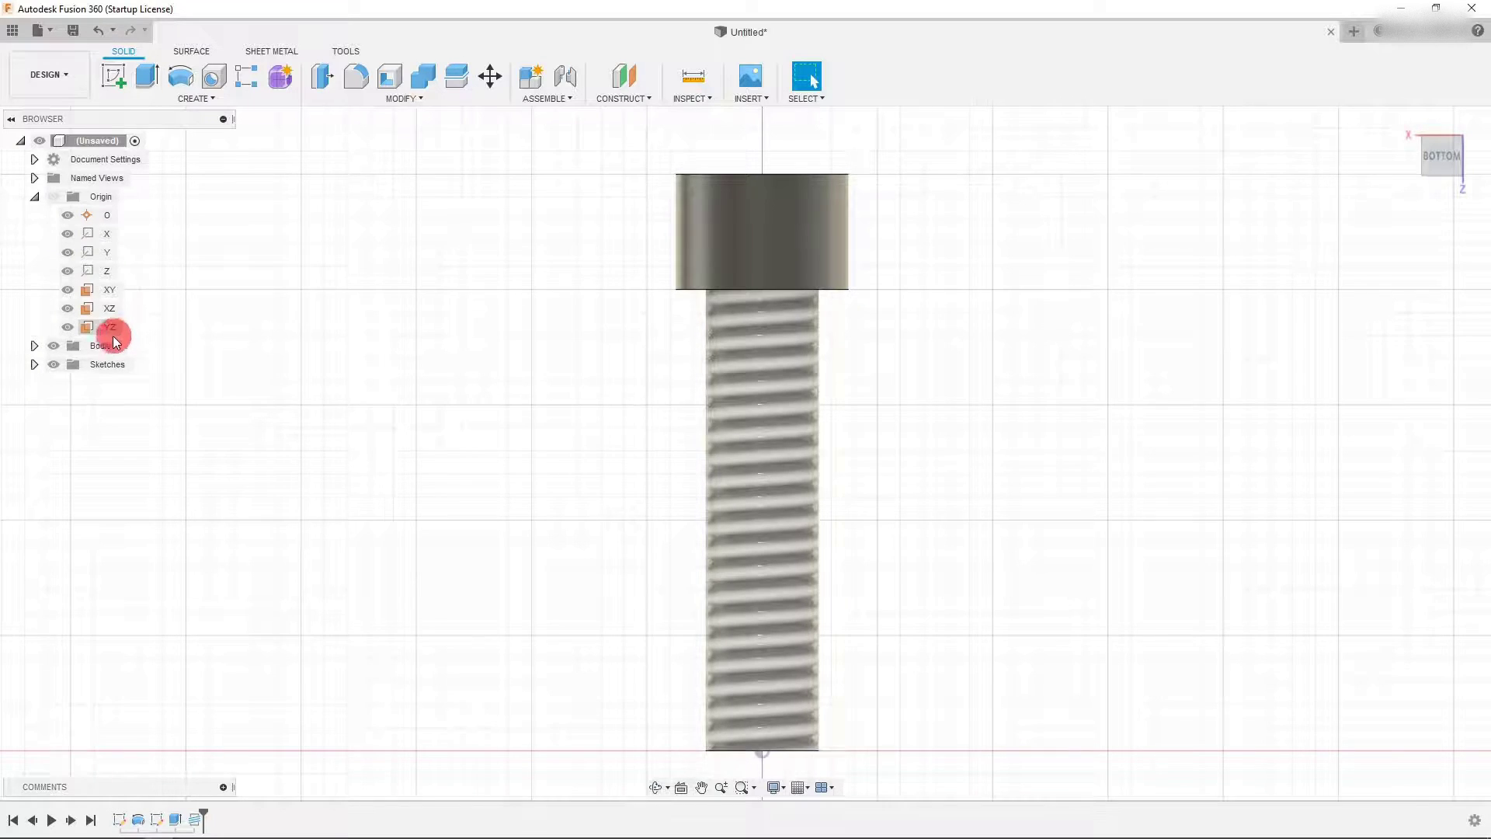
click(34, 364)
click(34, 347)
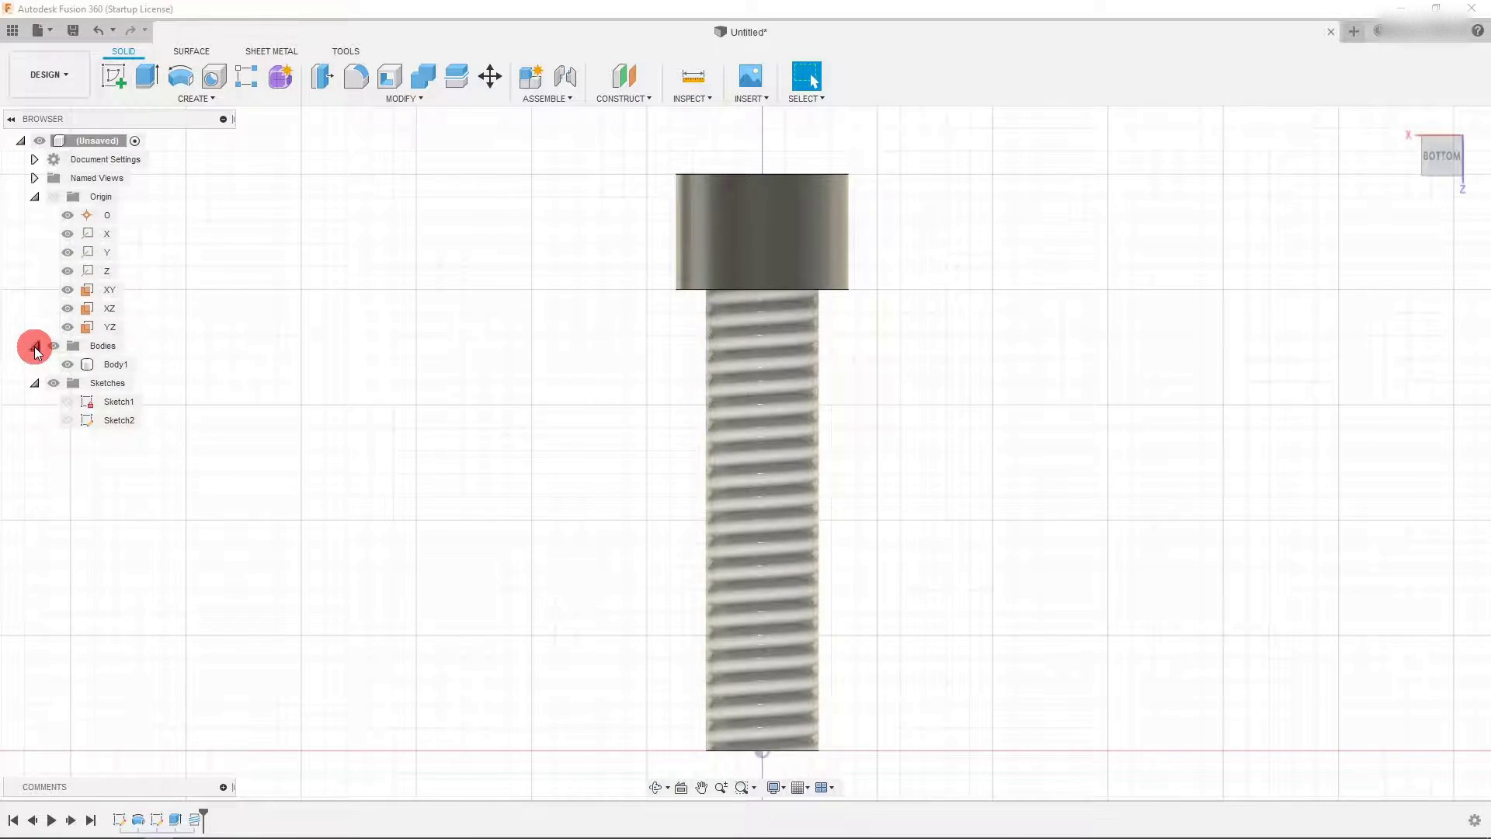
click(35, 346)
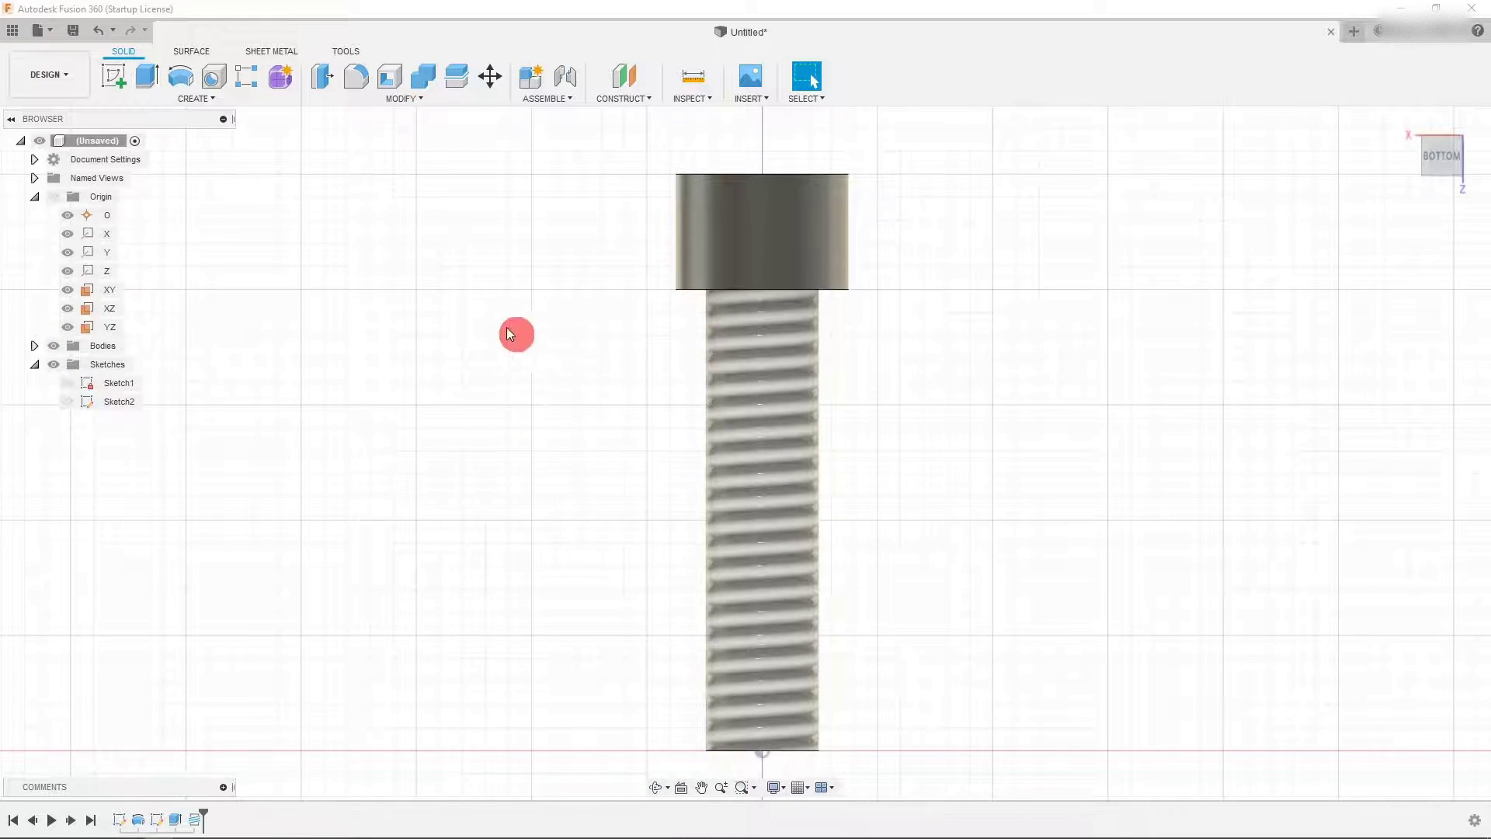
click(35, 161)
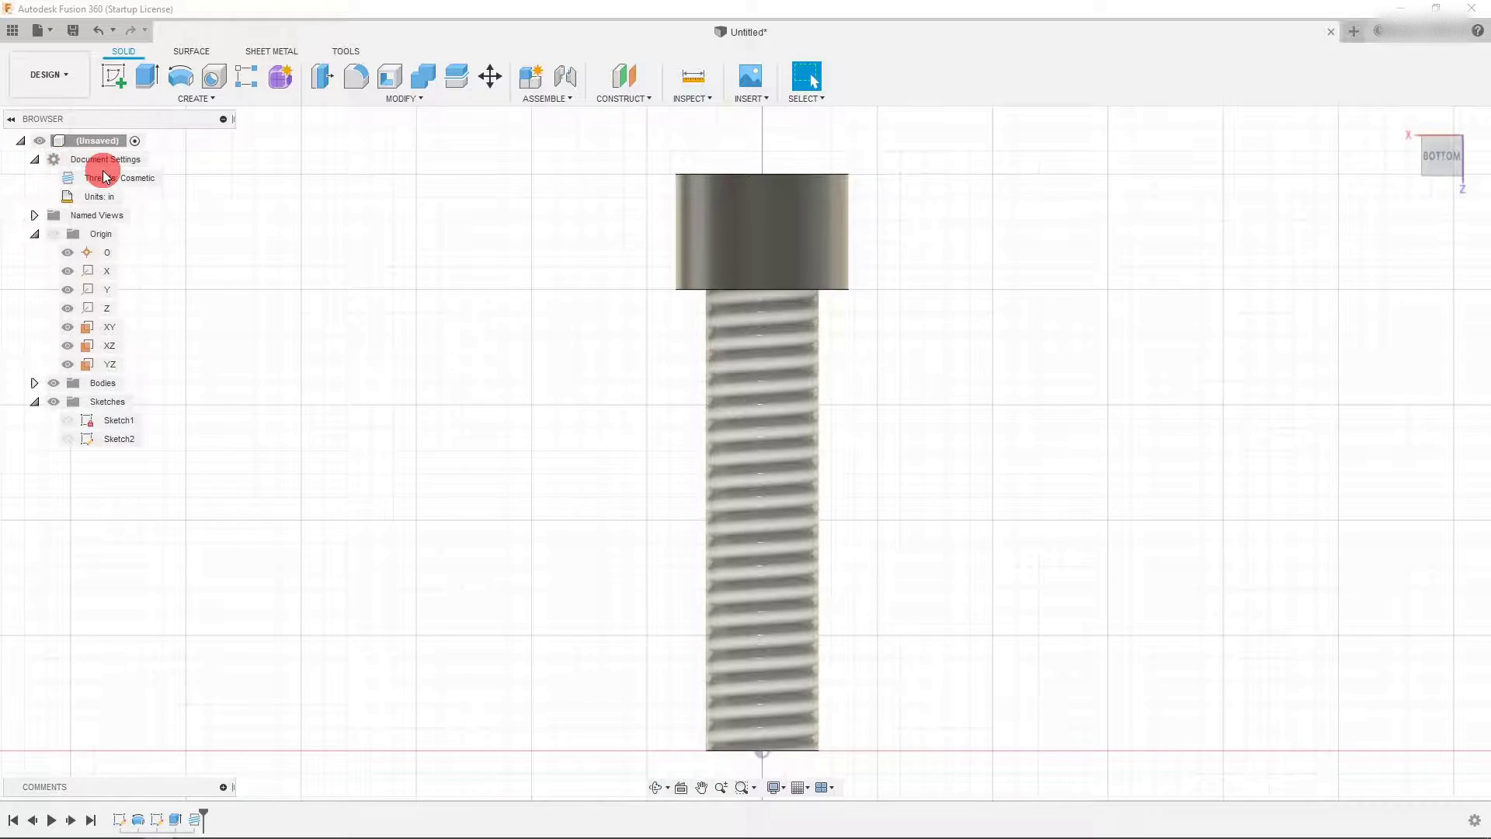
mouse_move(85, 179)
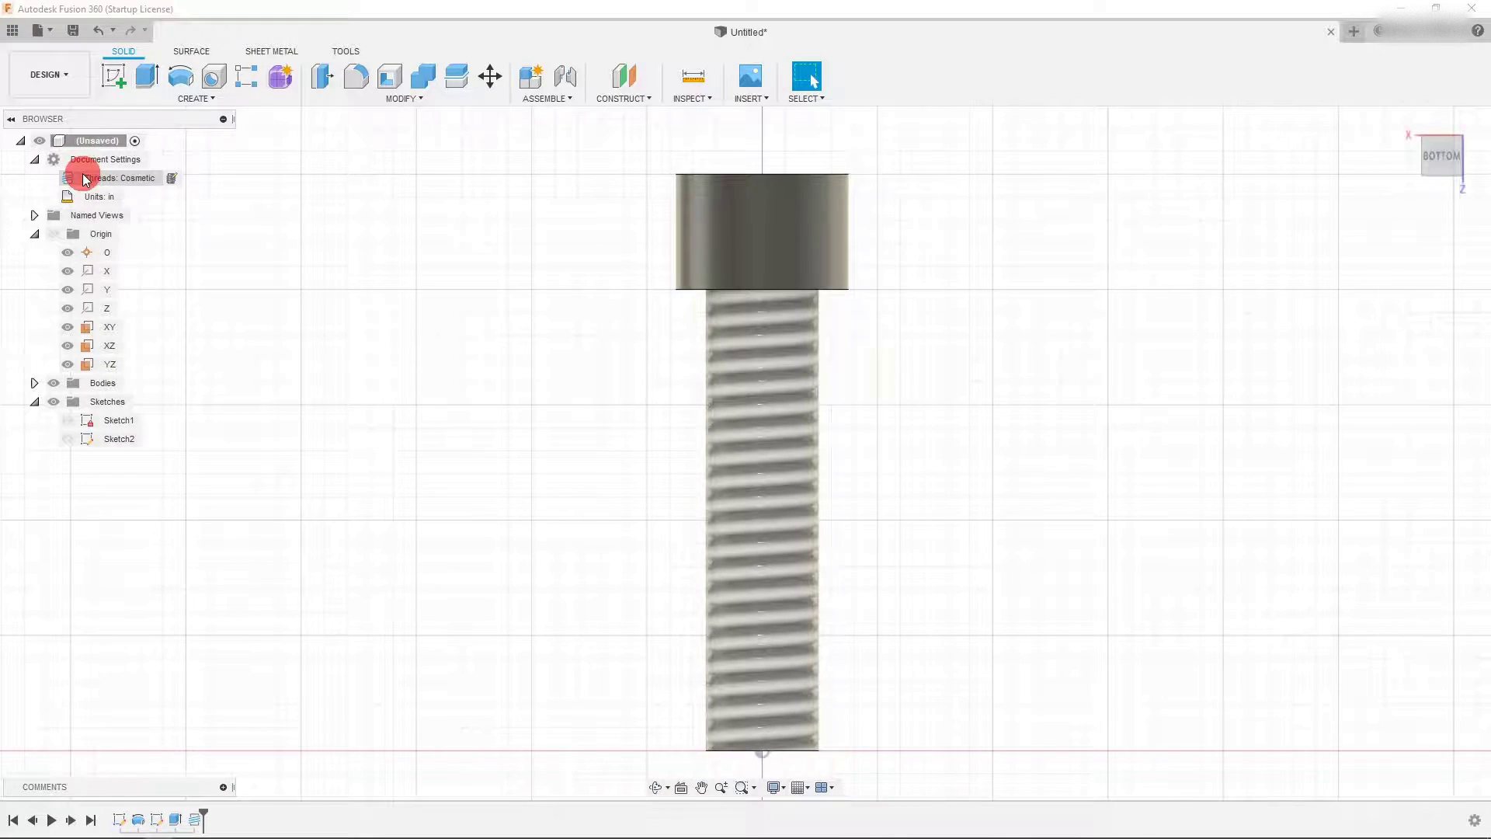
click(172, 180)
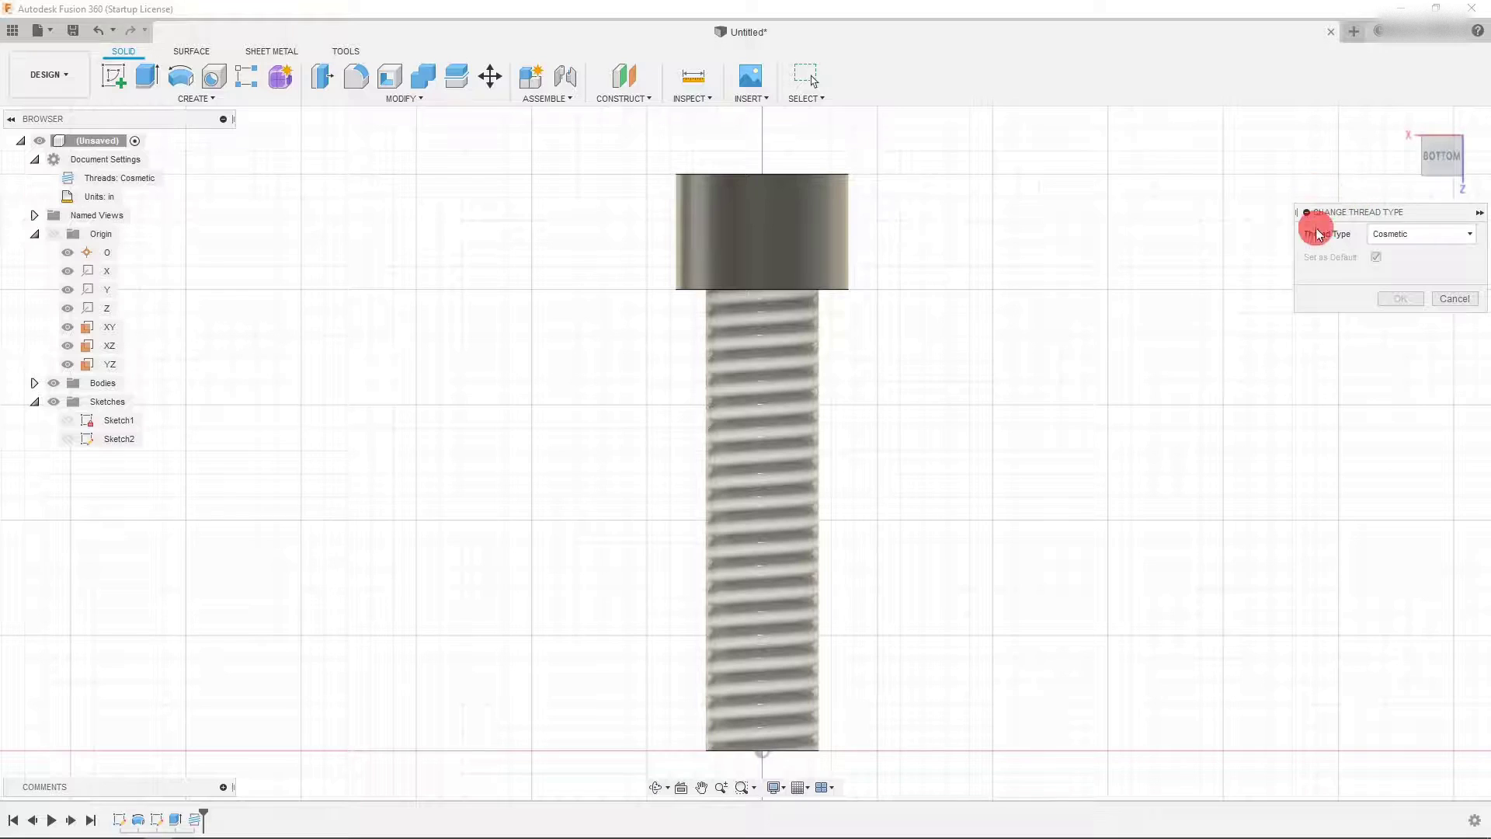
- Switch the design's thread type from Cosmetic to Modeled so real threads appear
click(1464, 238)
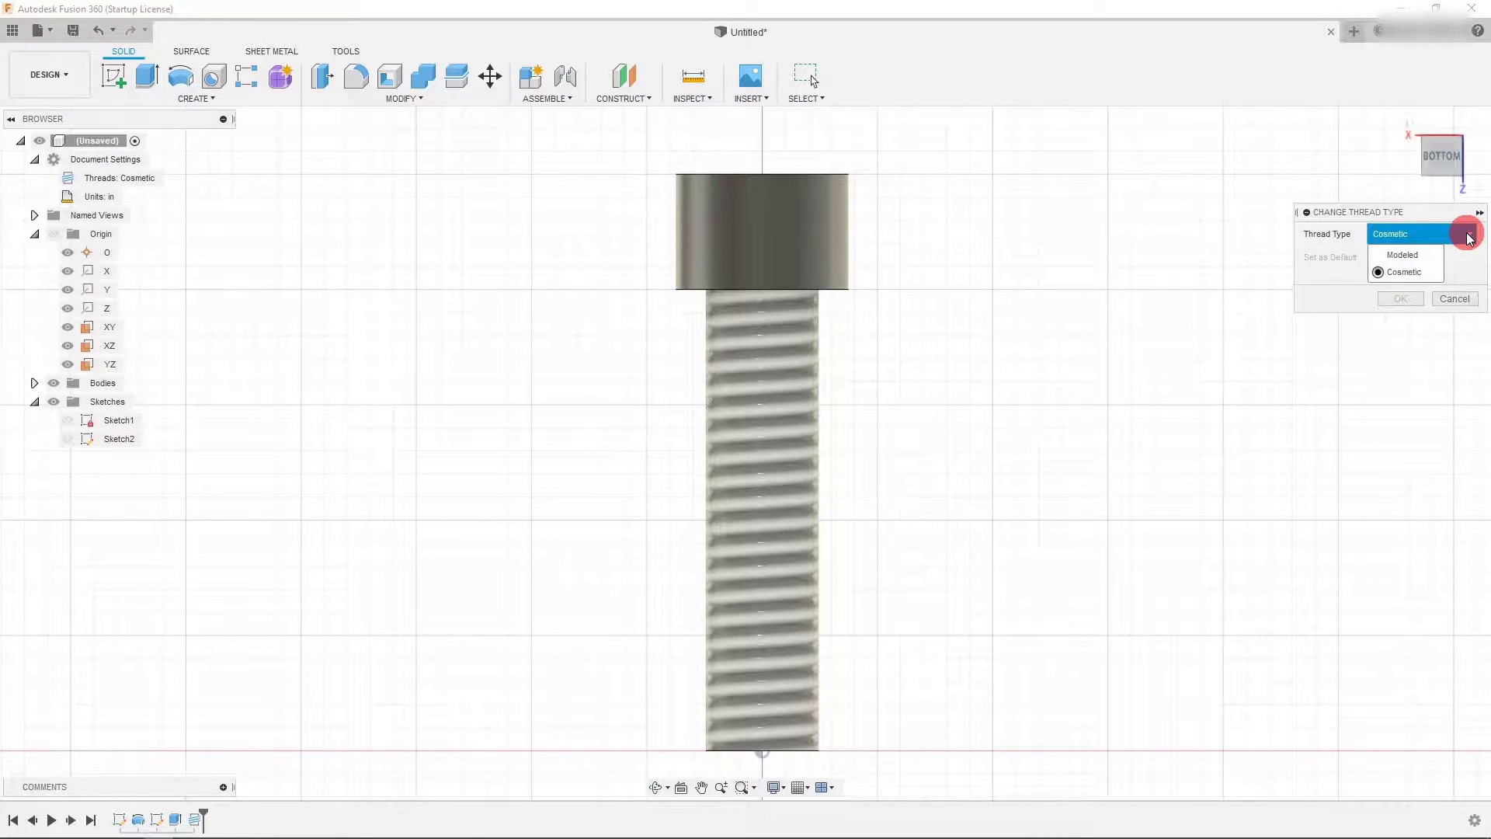
click(1437, 258)
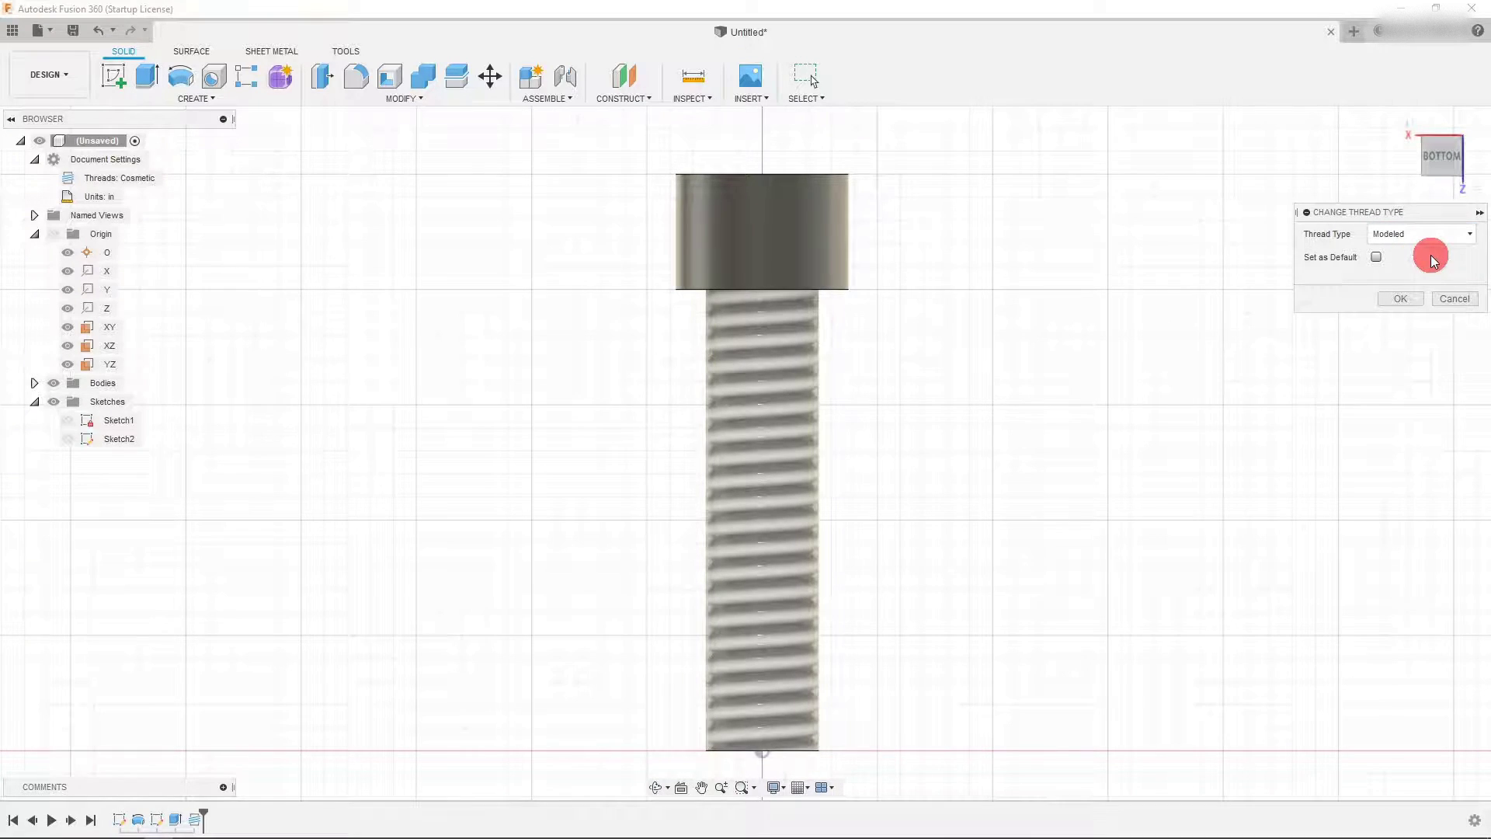
click(1401, 297)
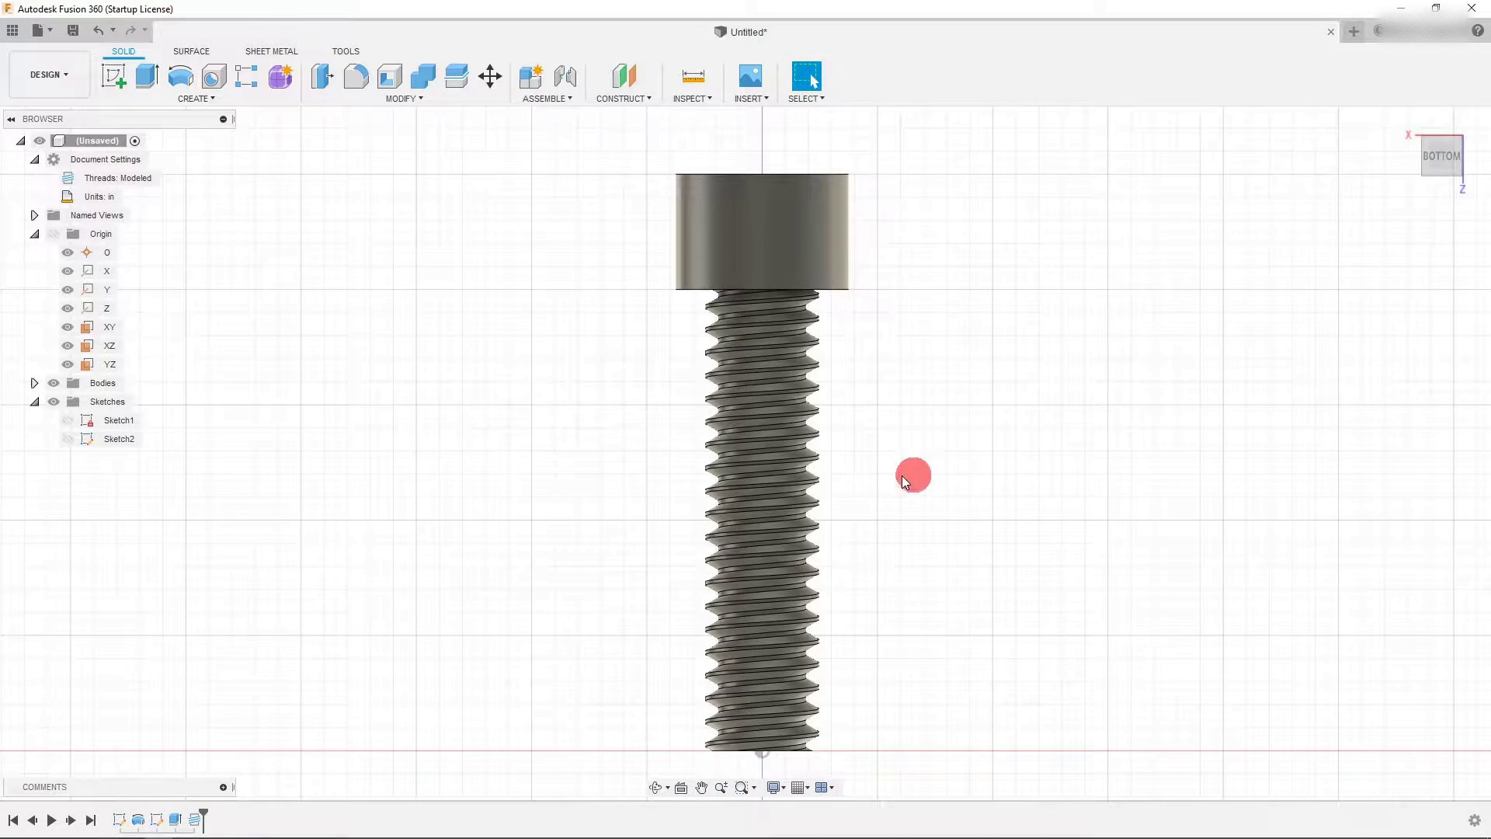
scroll(599, 495, down, 1)
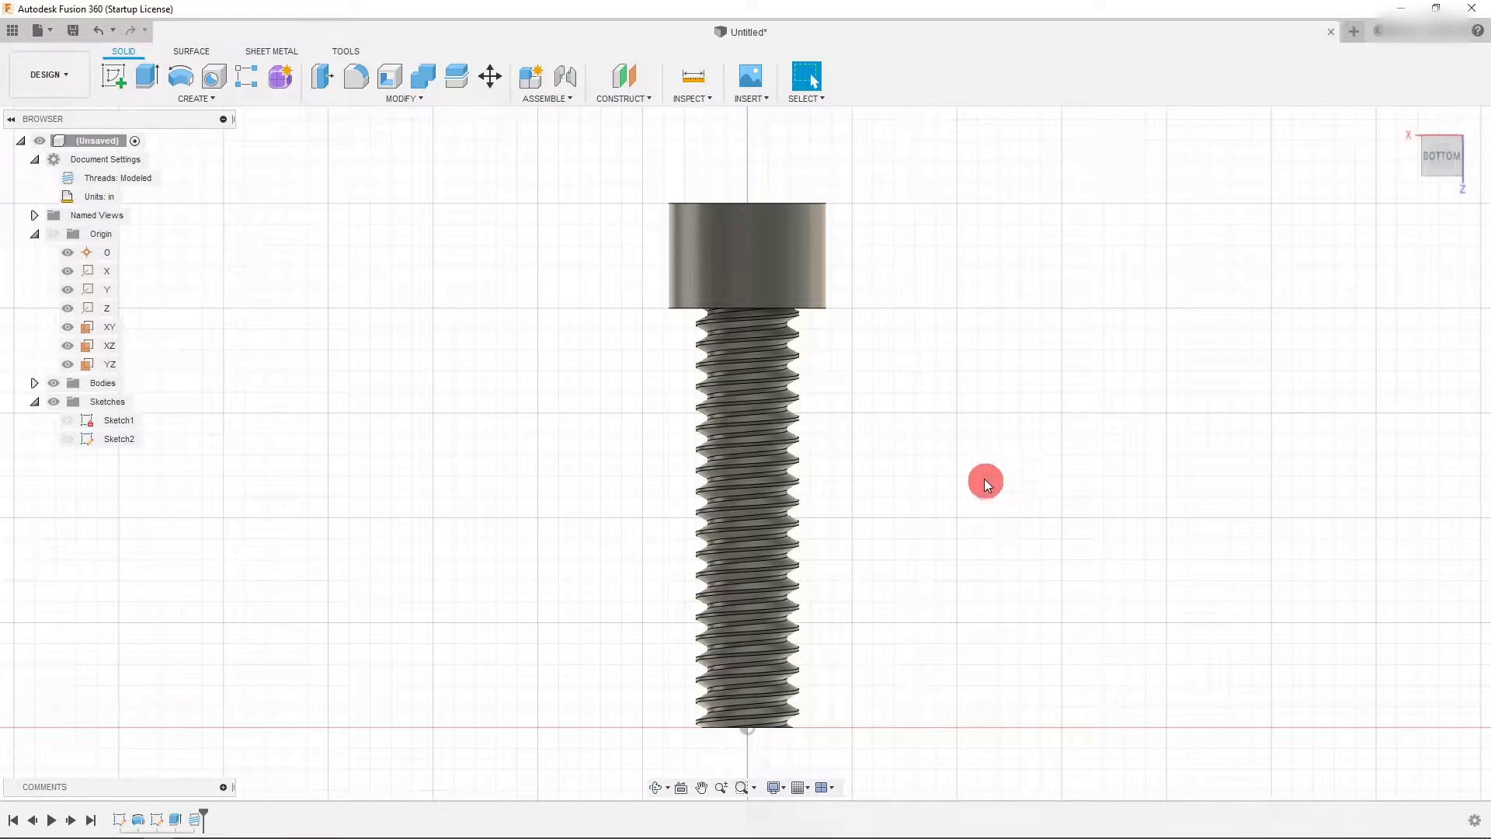
mouse_move(1441, 146)
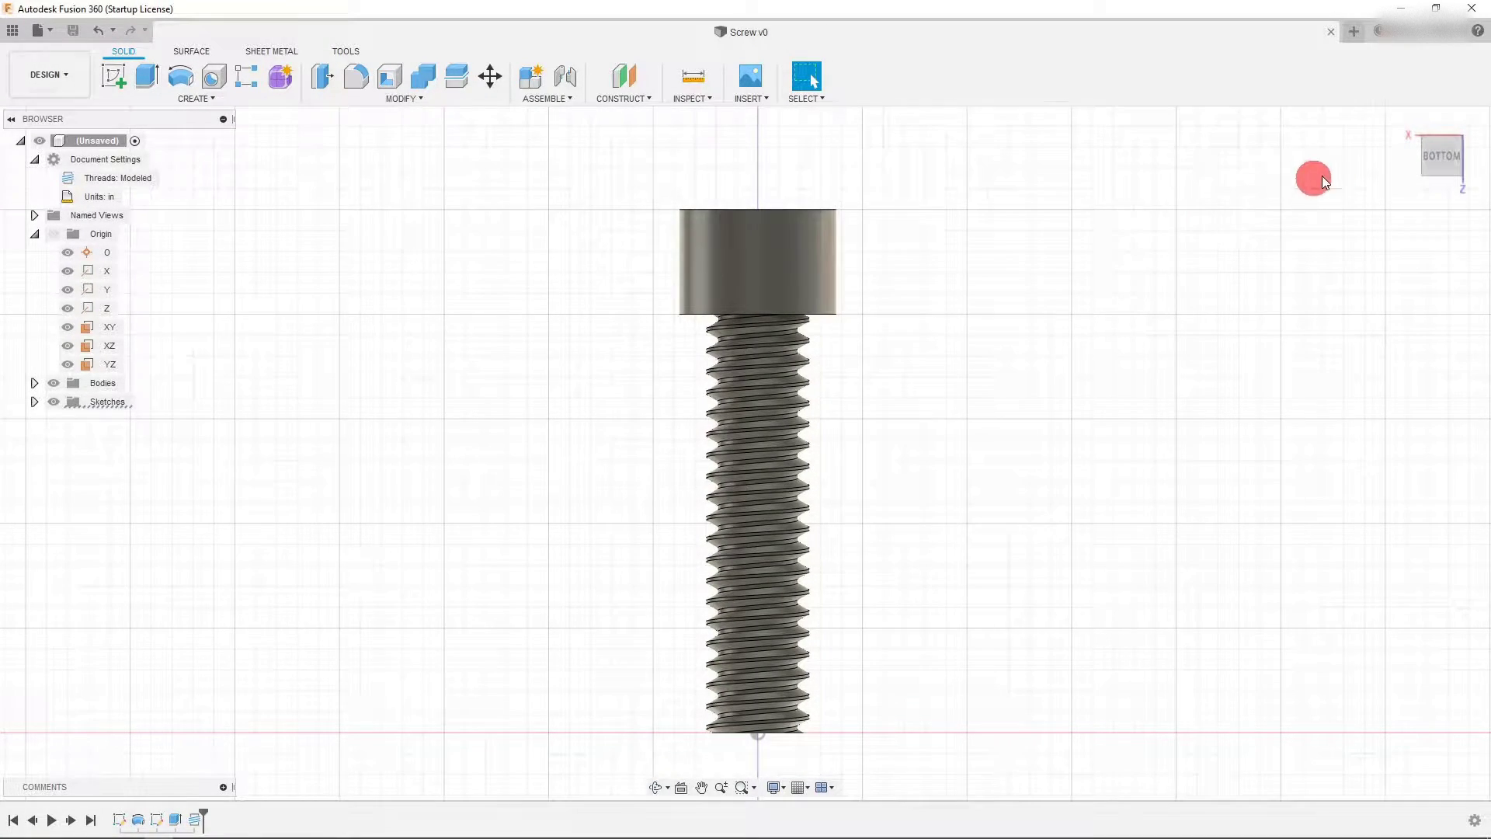
- Turn the view to the head and start a sketch on its outer end face
click(1447, 138)
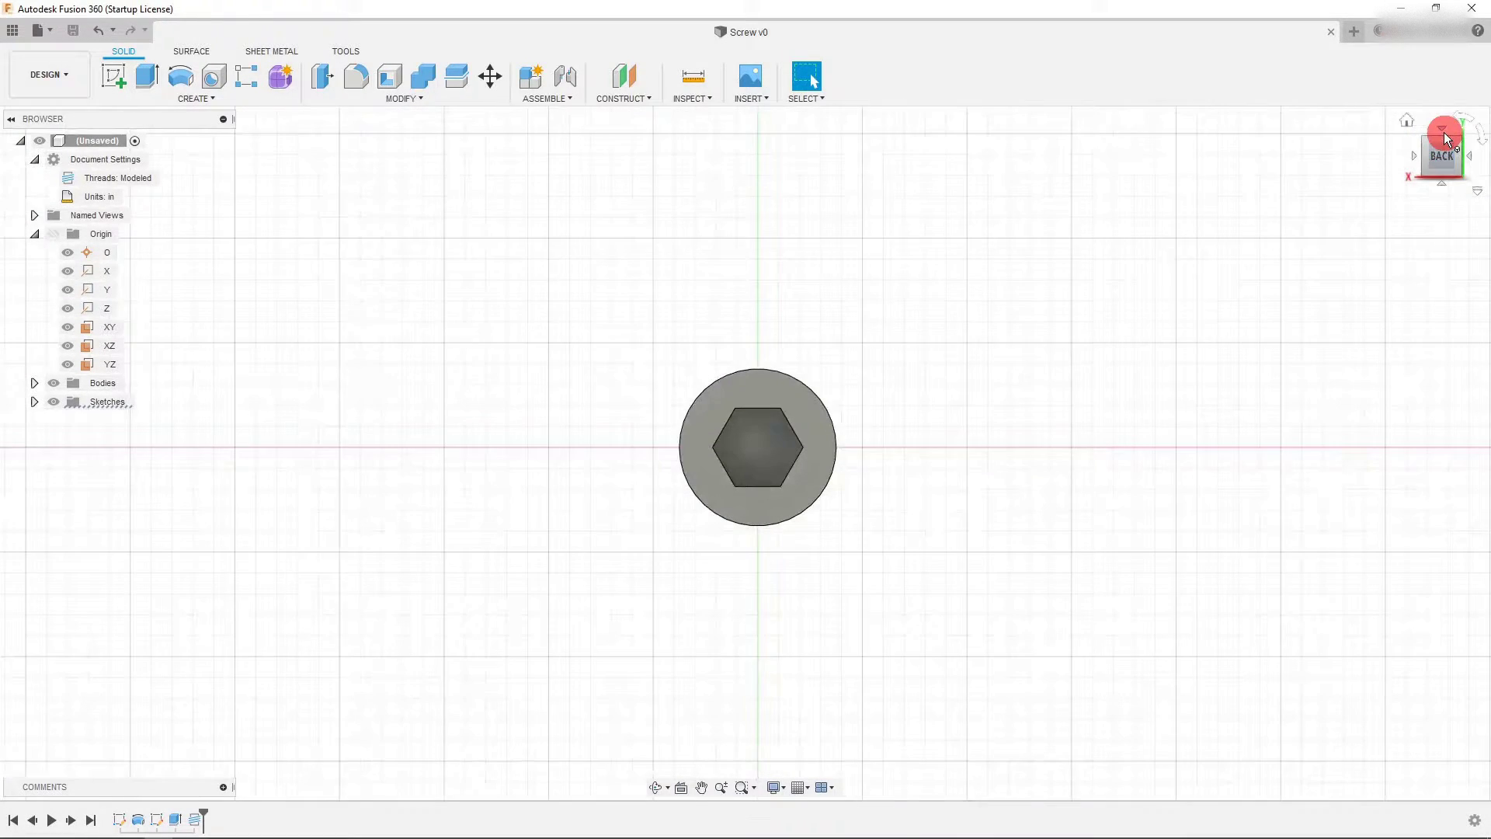
scroll(777, 457, up, 5)
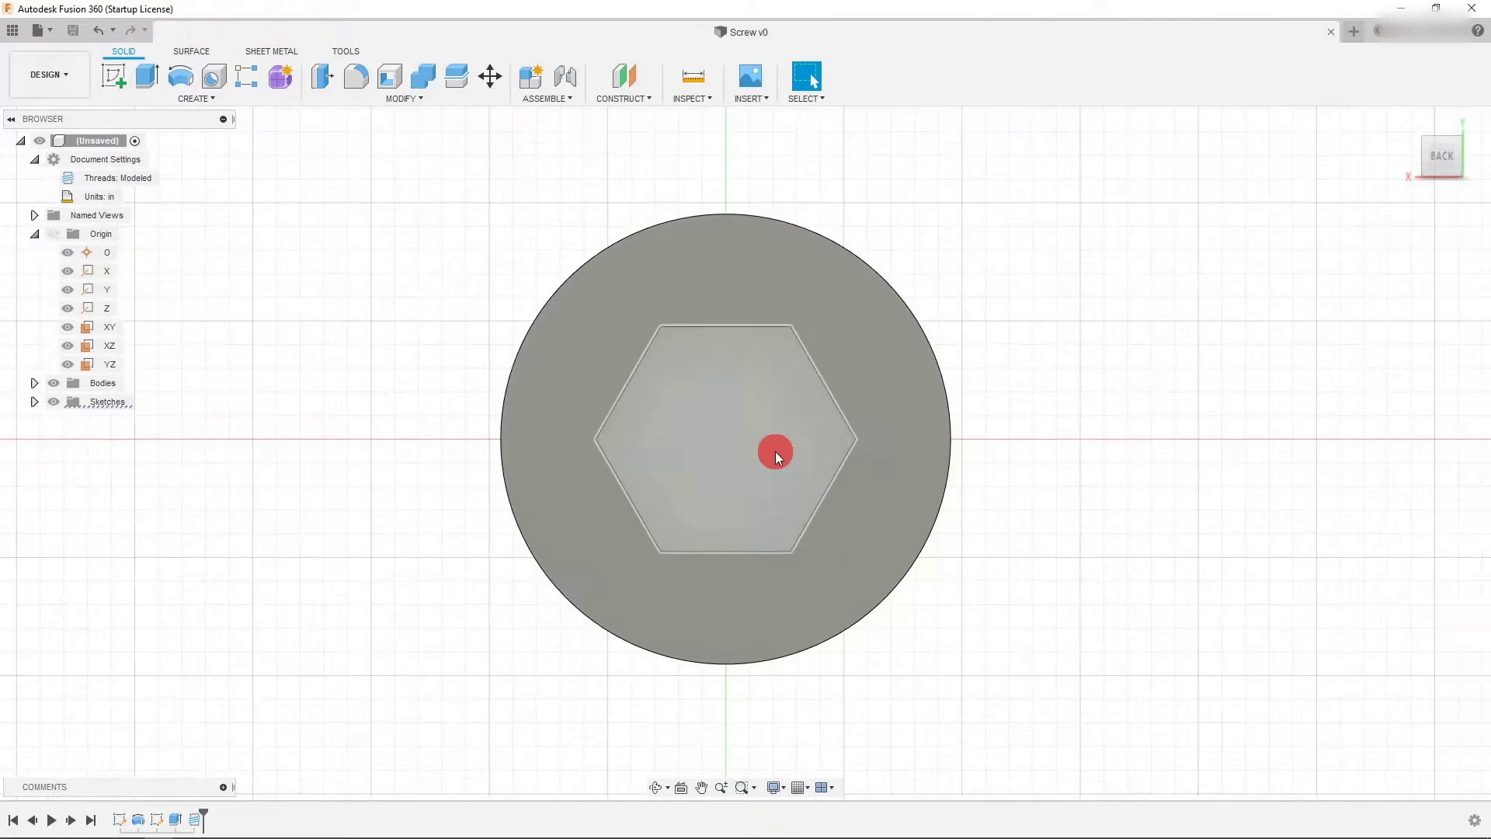
click(887, 474)
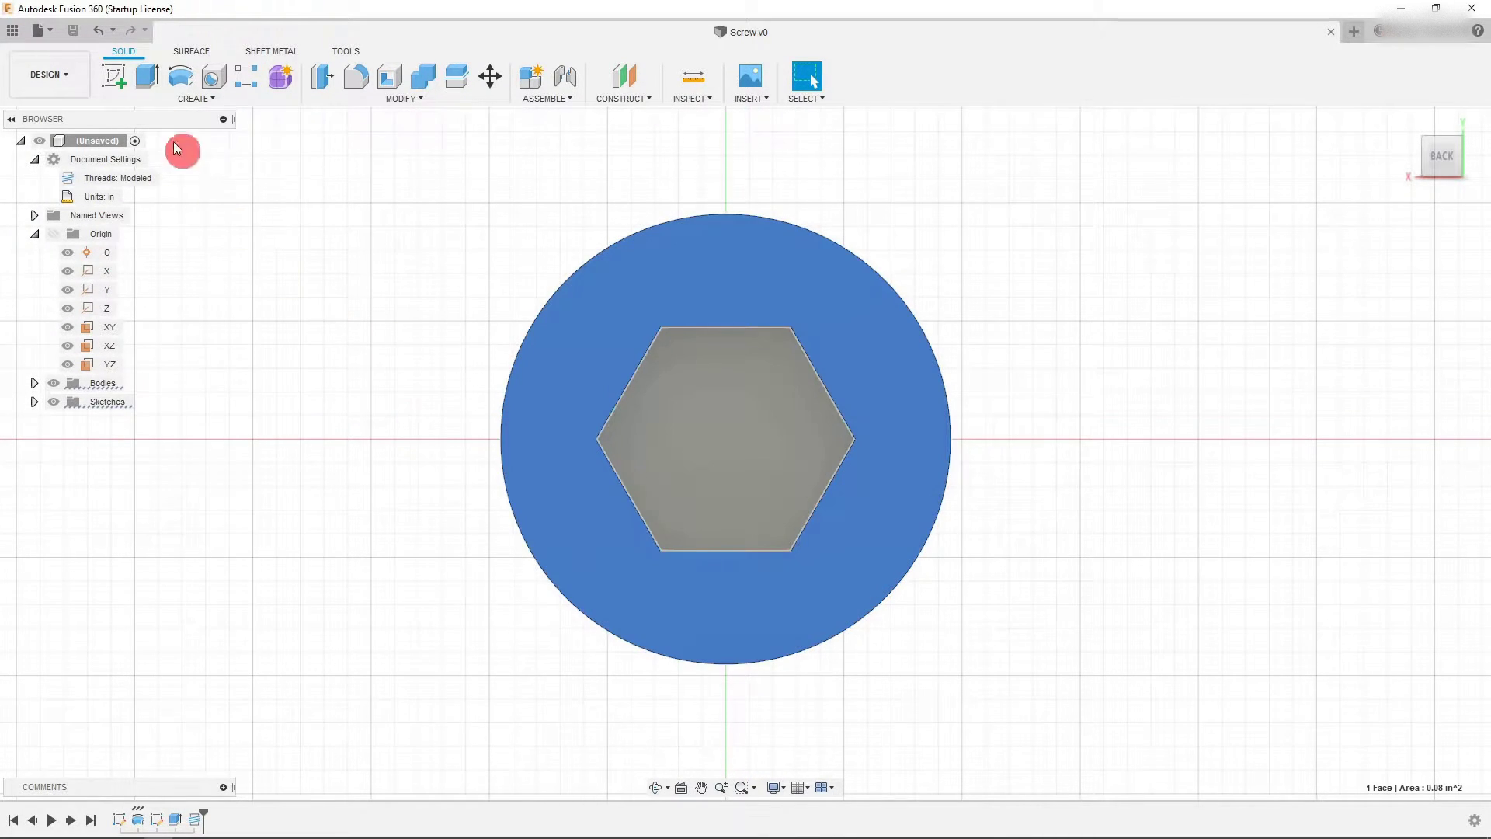
click(112, 79)
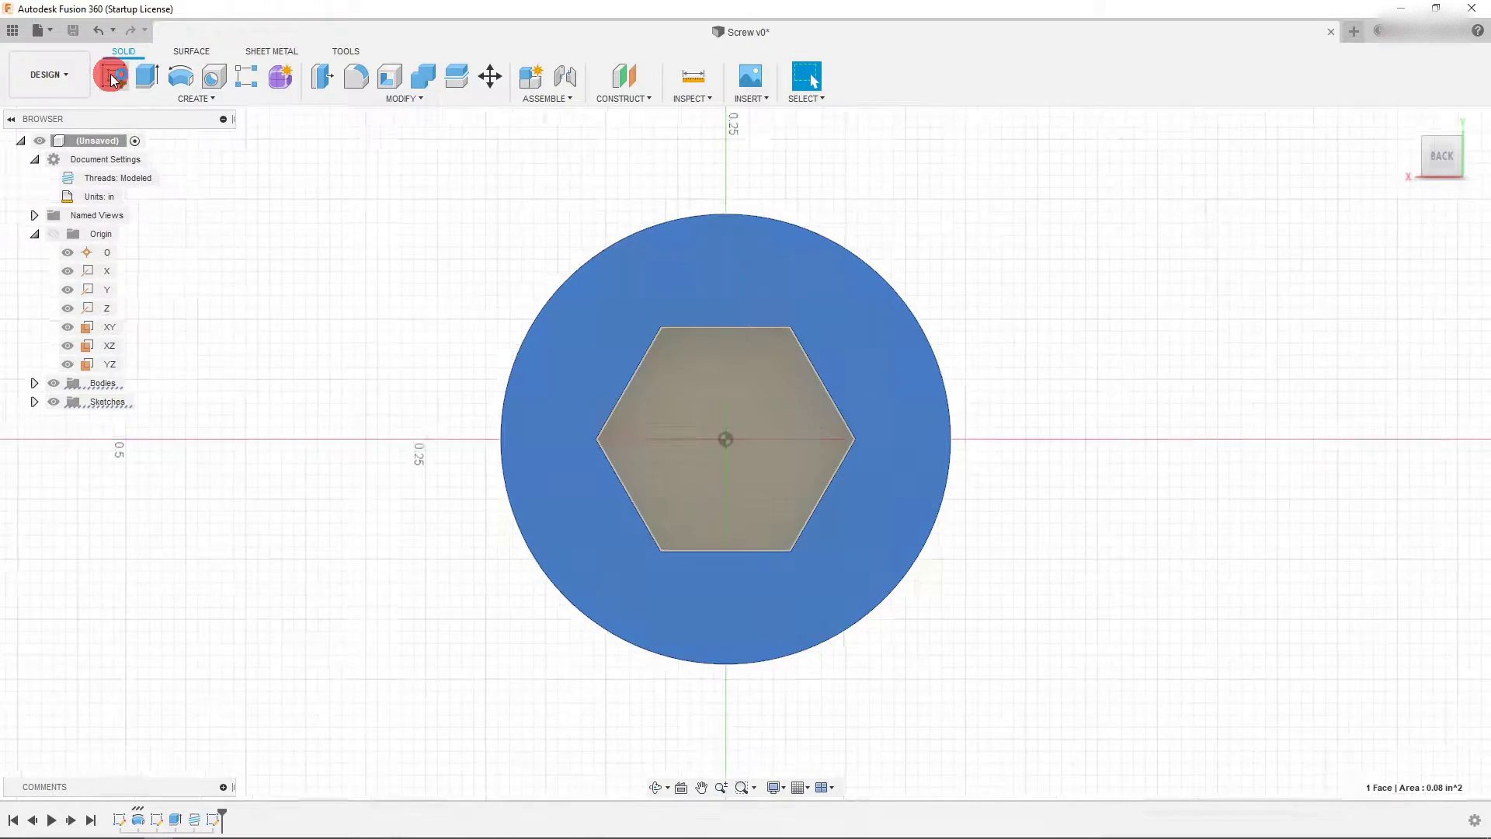
scroll(1266, 526, up, 2)
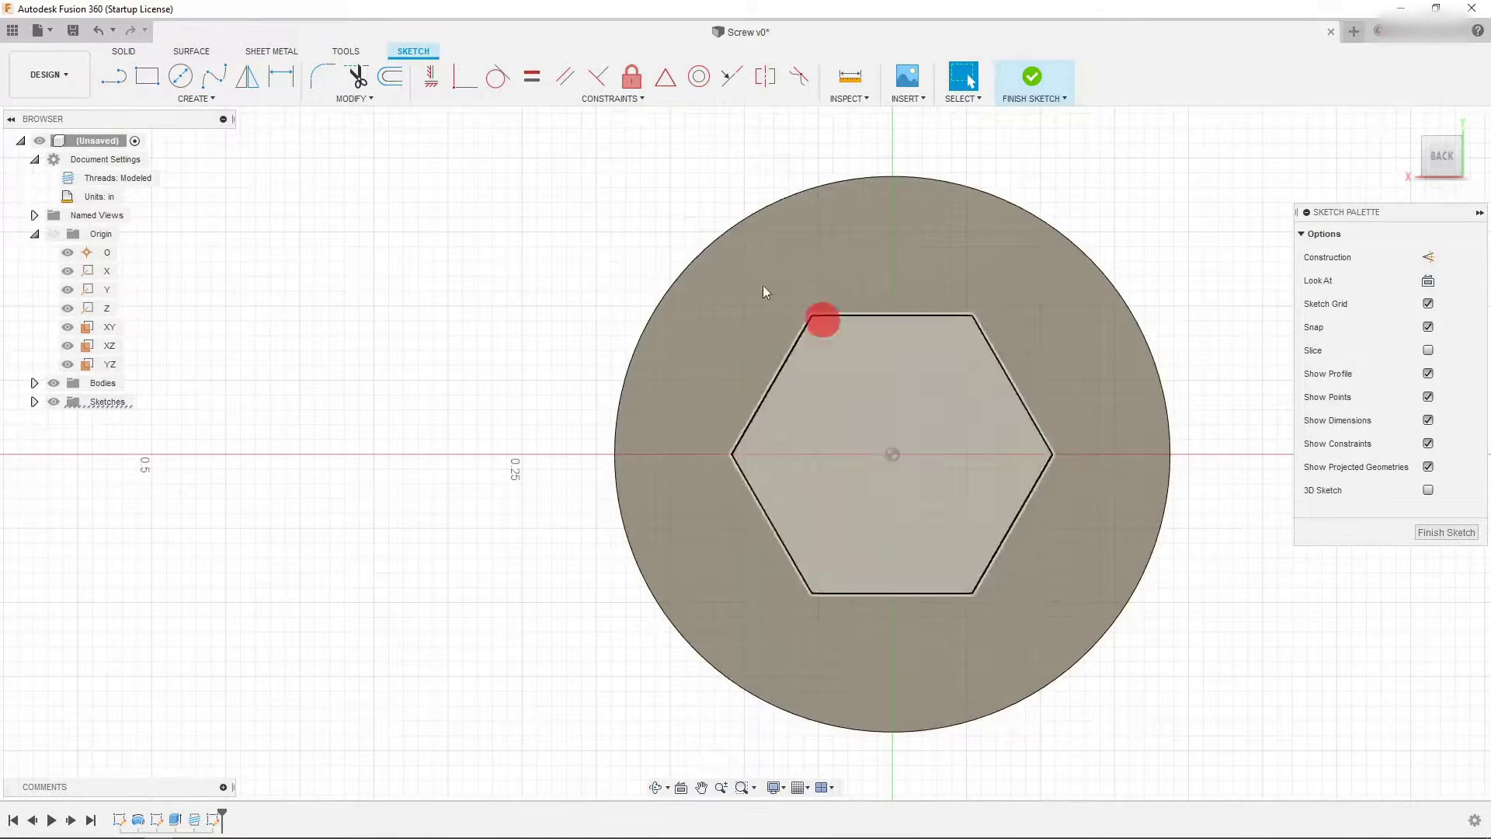
- Draw a circle centred on the socket and make it coincident with a hexagon corner
click(181, 76)
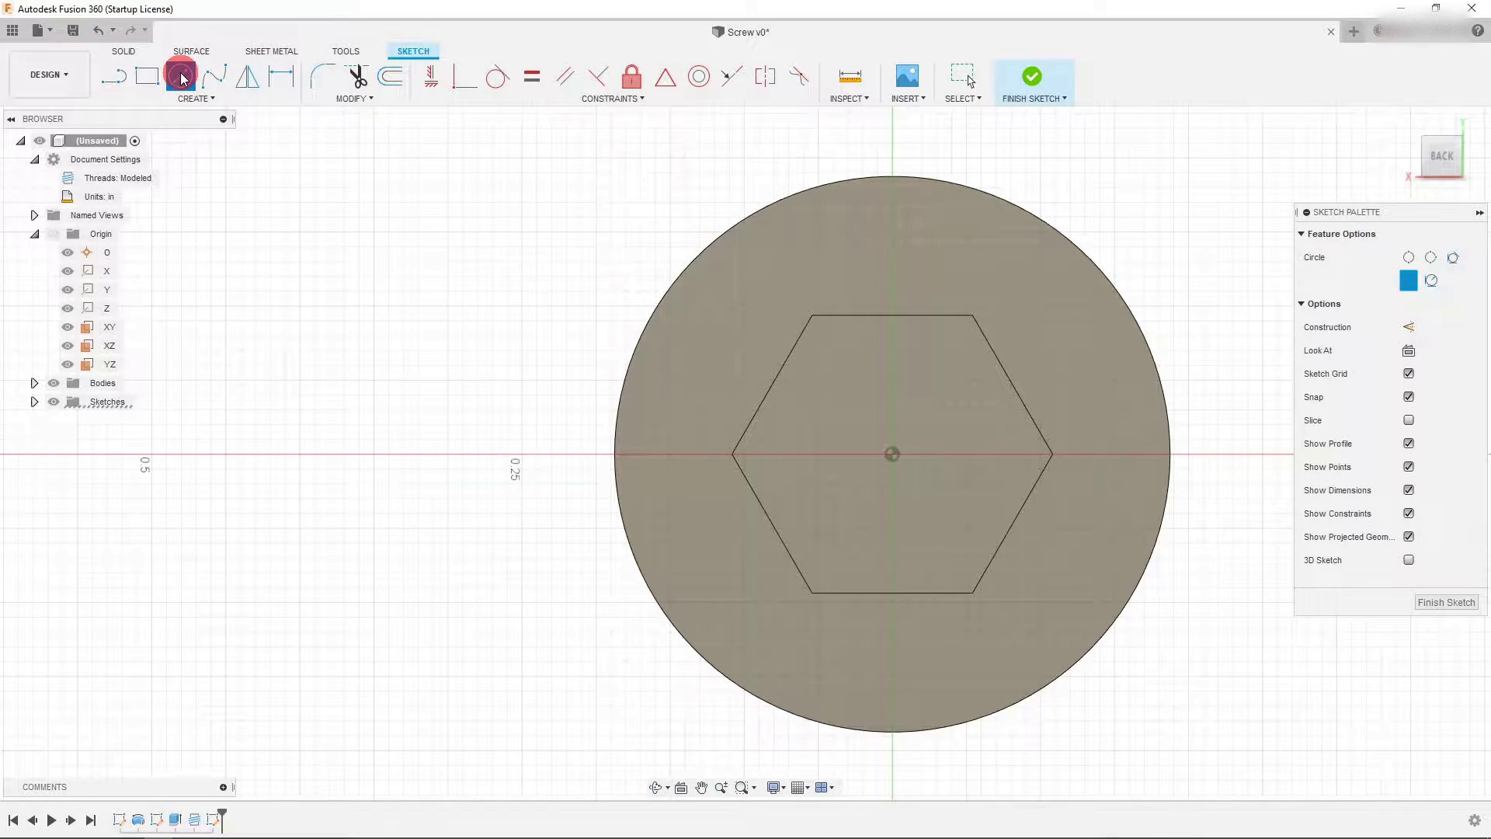
click(892, 455)
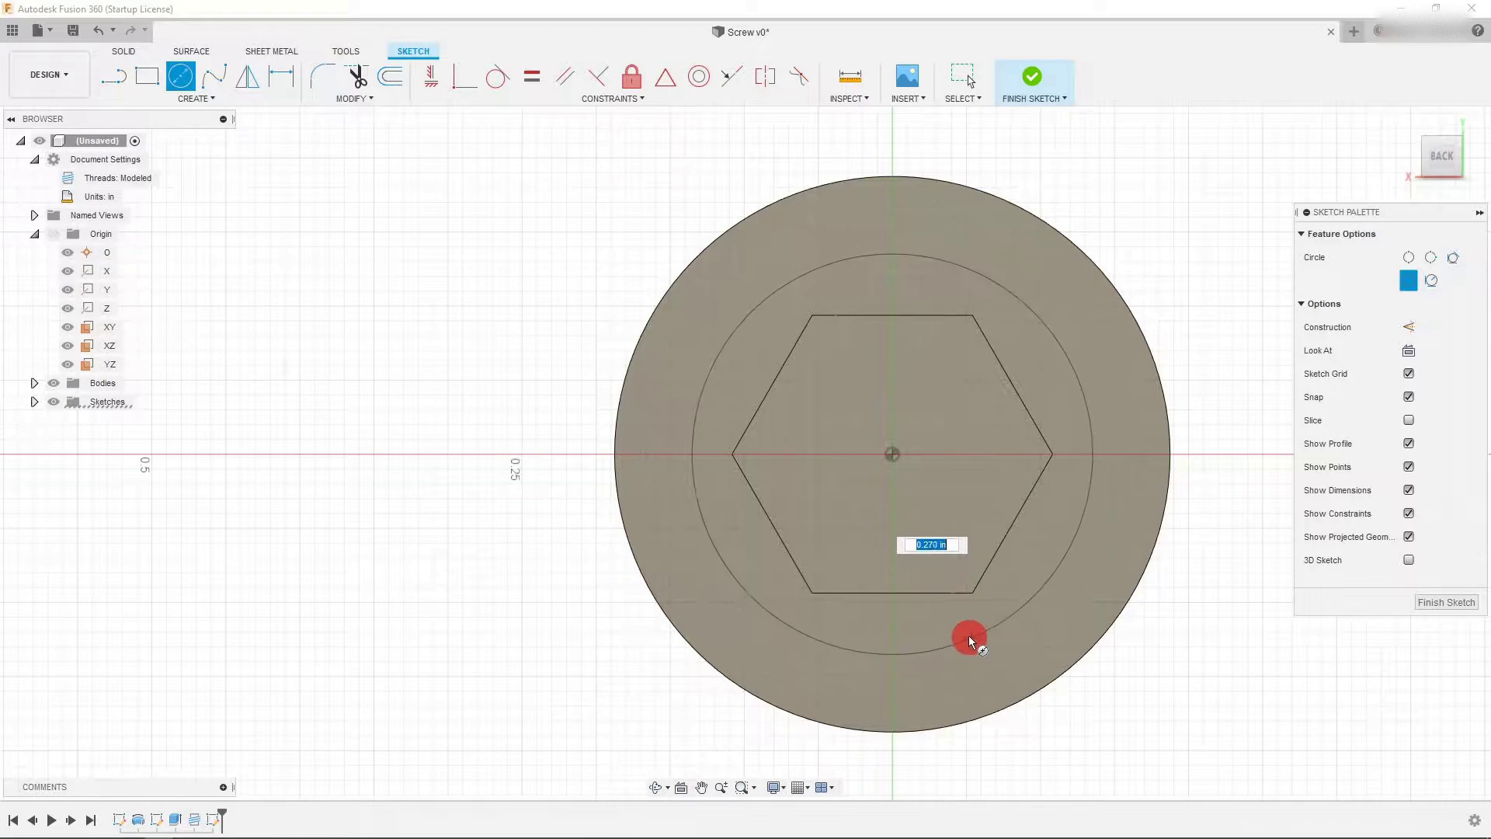
click(968, 656)
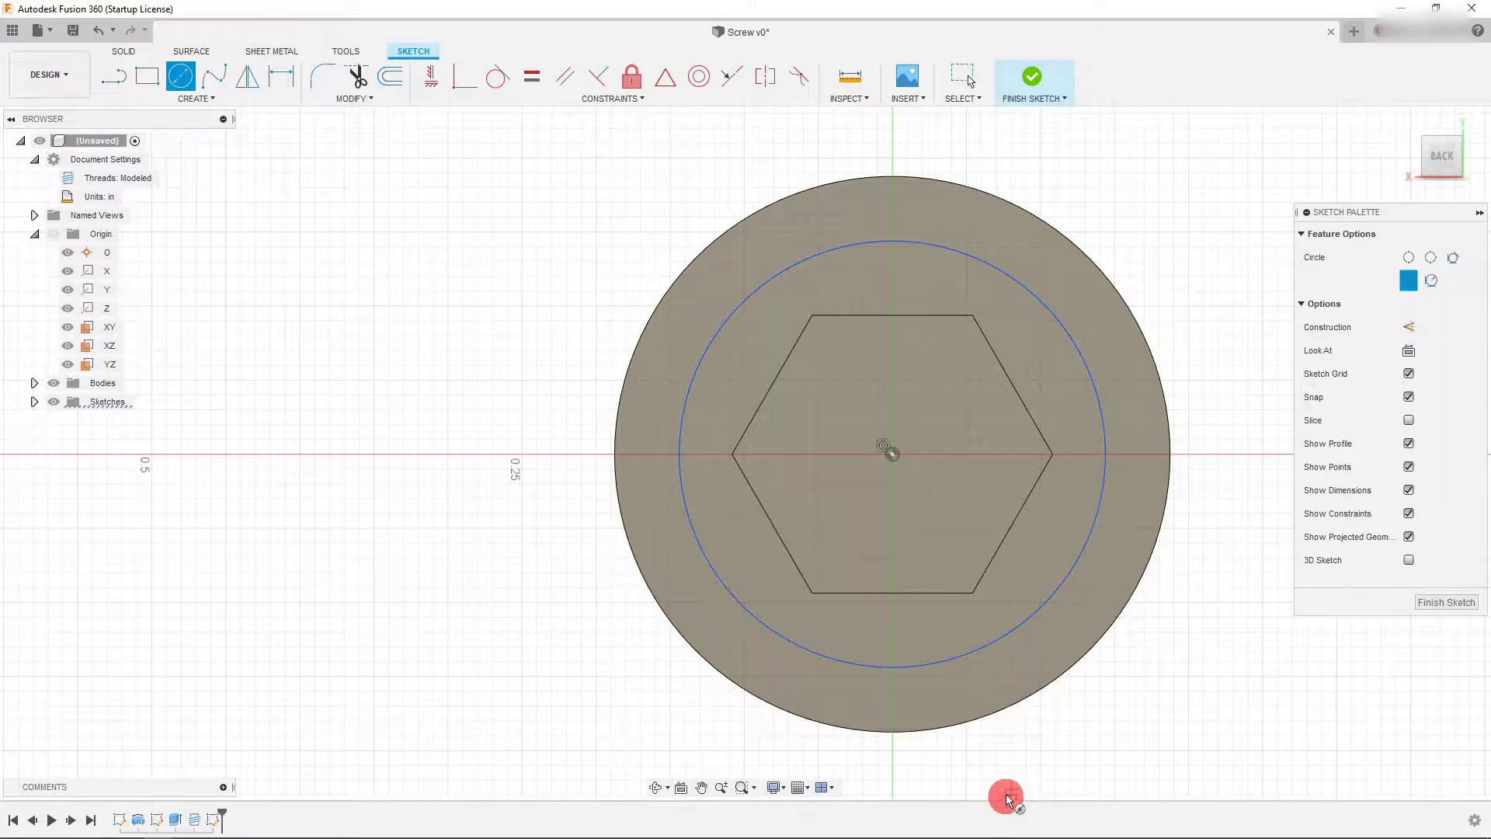
key(Escape)
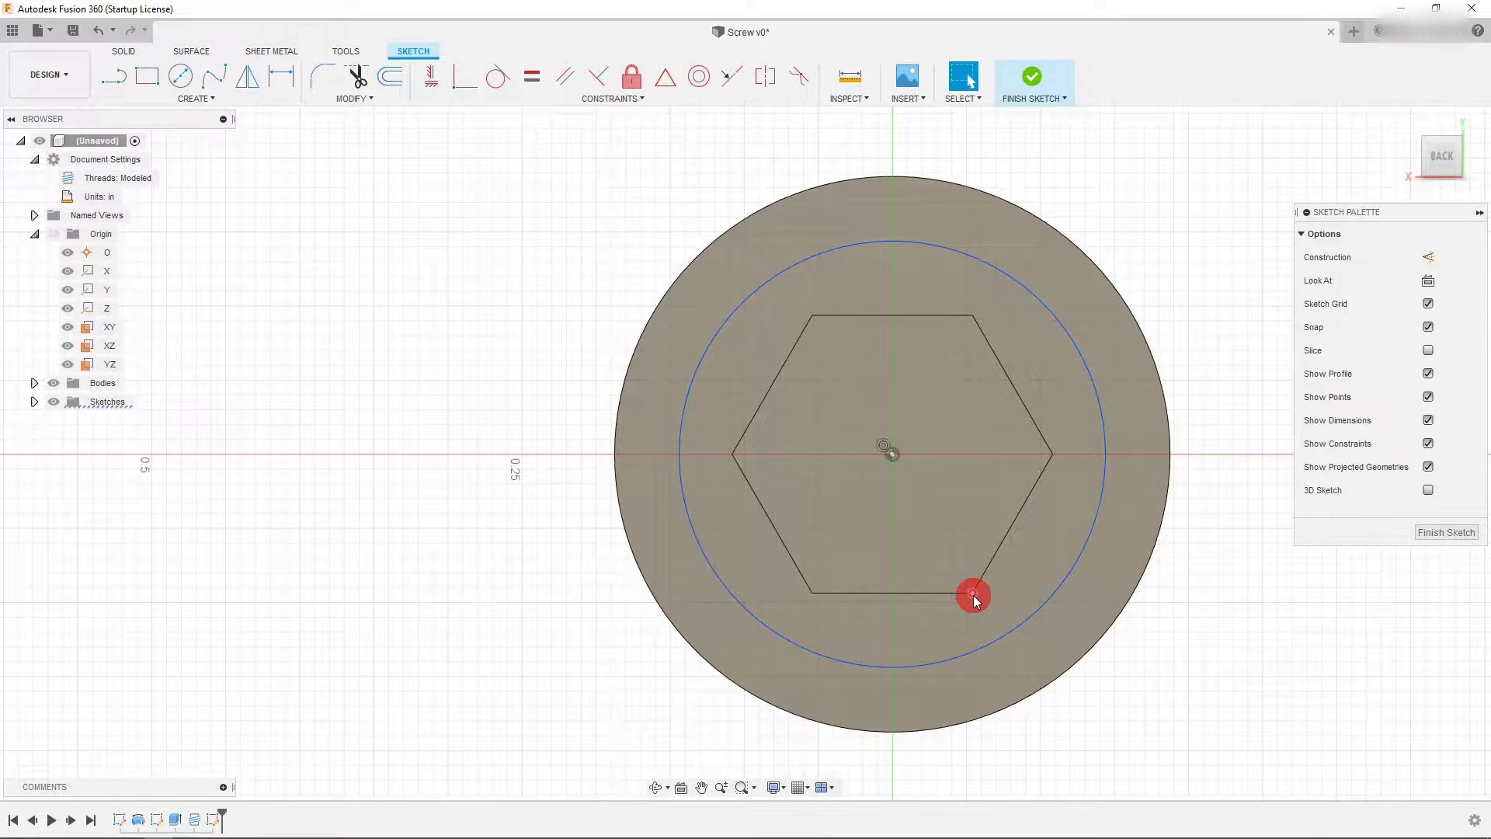
click(972, 652)
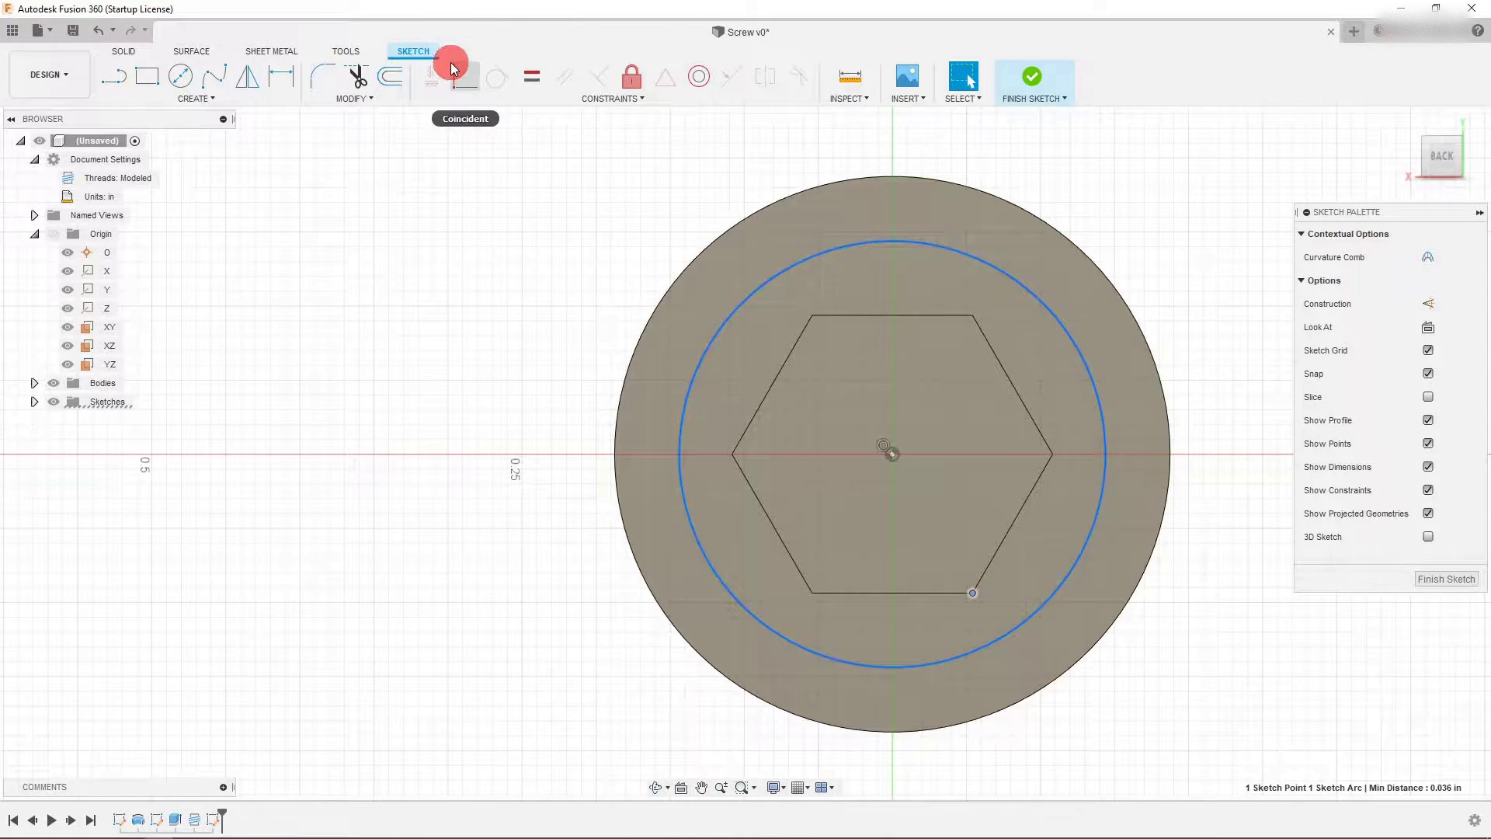
click(462, 87)
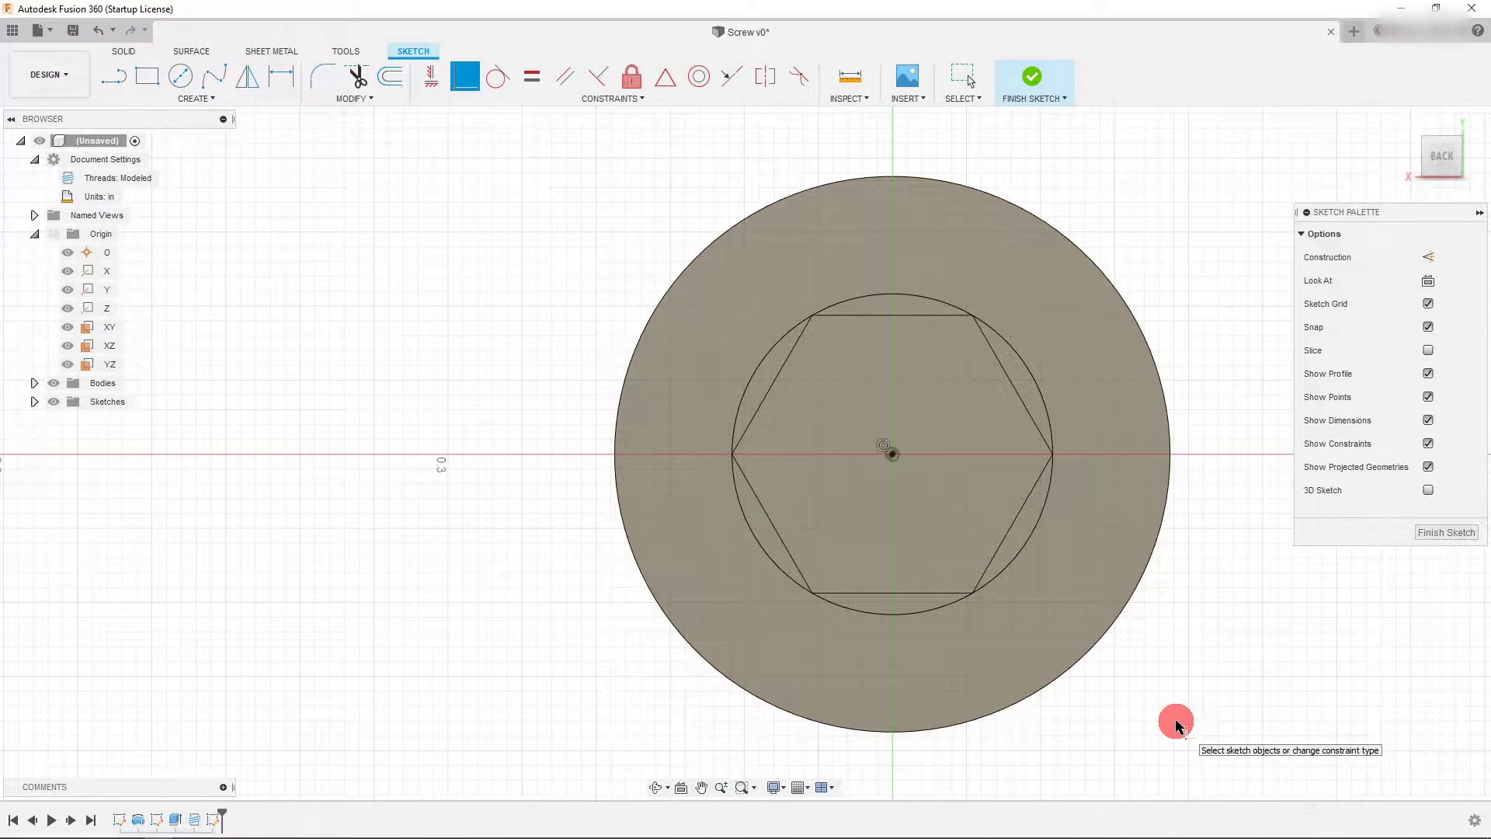
key(Escape)
- Convert all six hexagon edges into construction lines
scroll(1134, 460, up, 2)
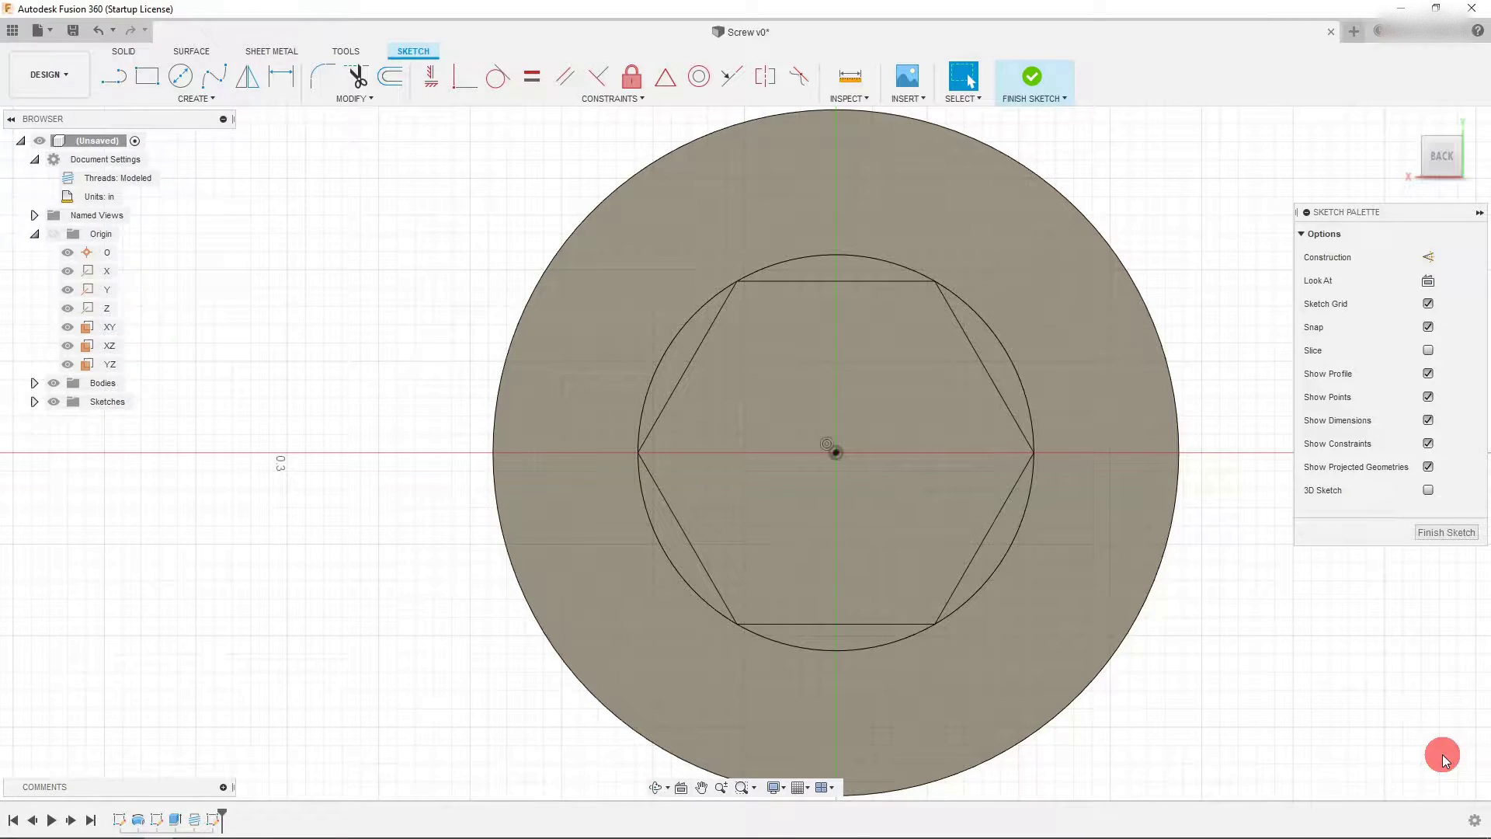
click(866, 622)
shift+click(977, 553)
shift+click(996, 375)
shift+click(917, 289)
shift+click(710, 326)
shift+click(672, 521)
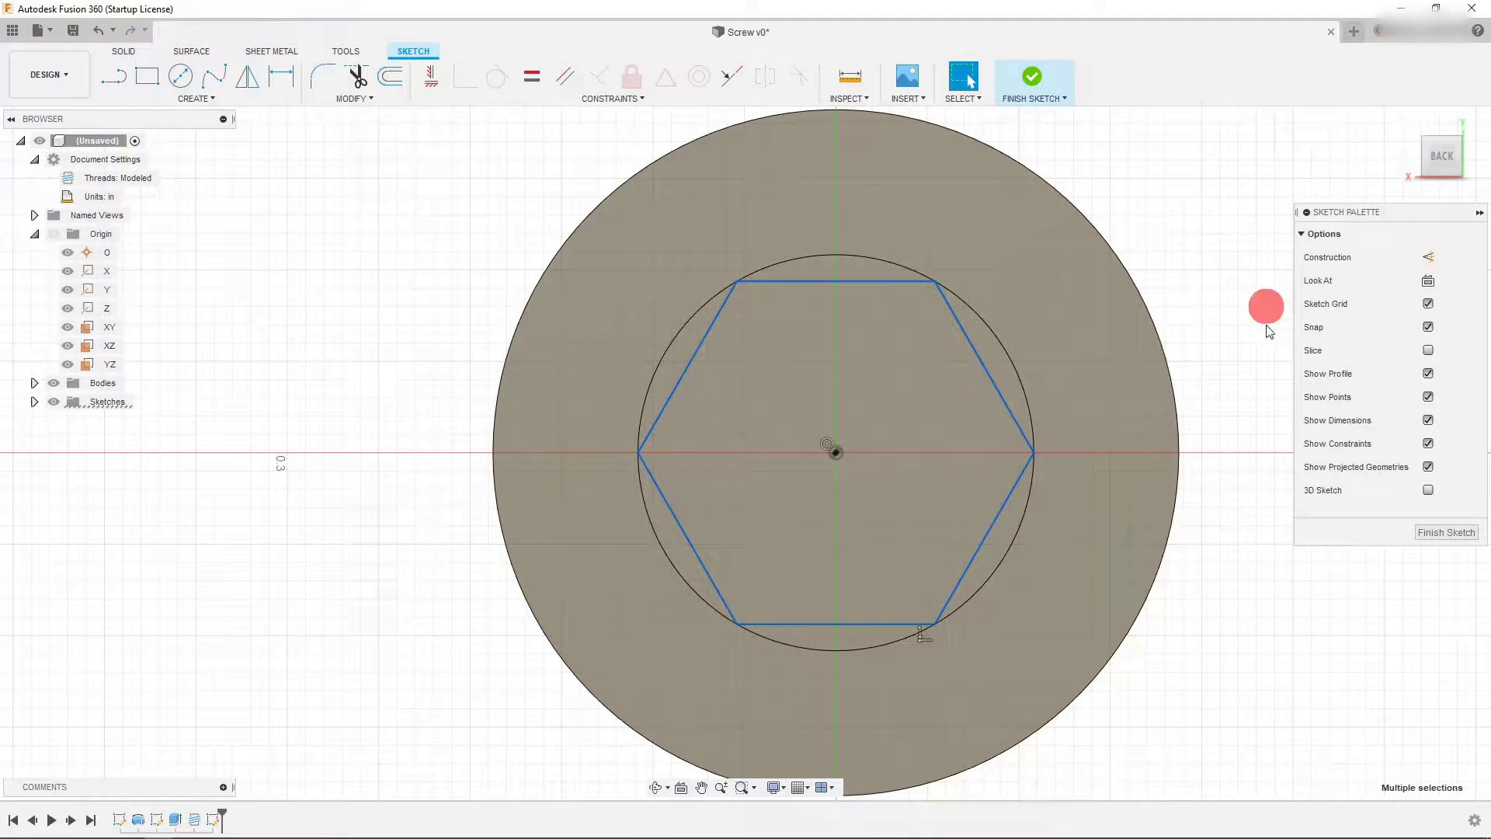
click(1267, 353)
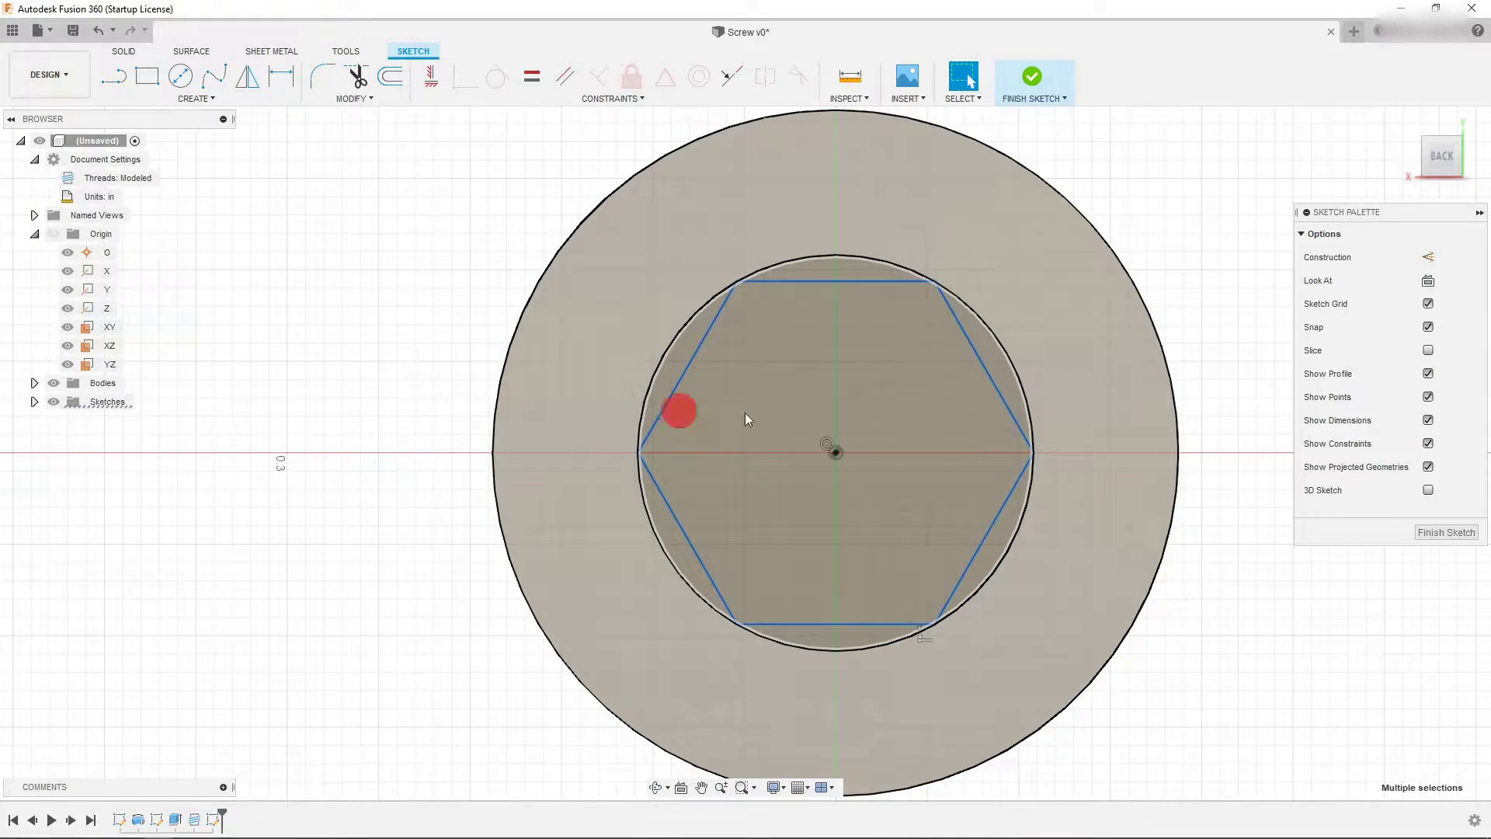
click(1428, 259)
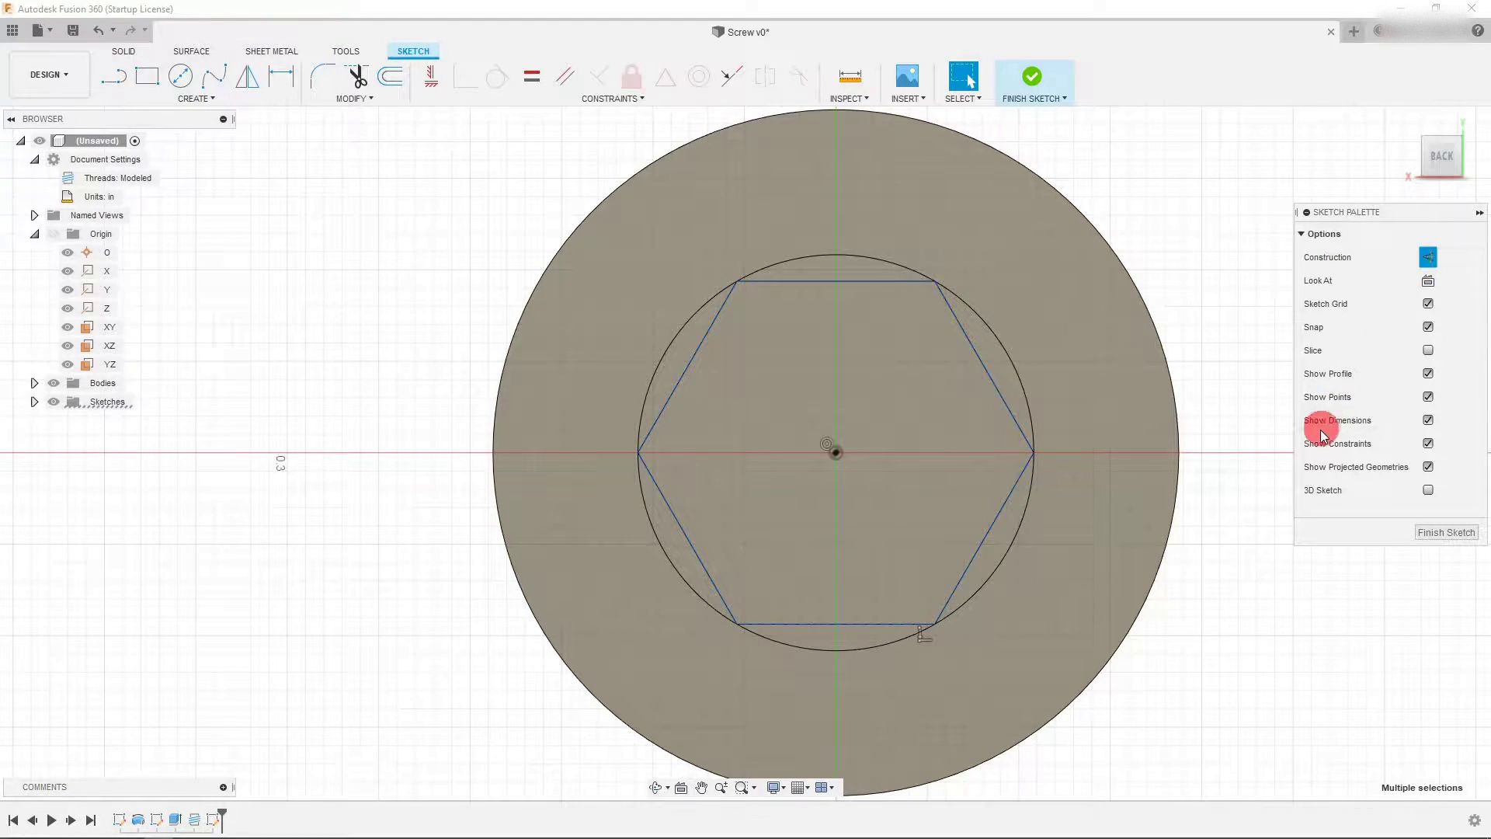
click(1252, 509)
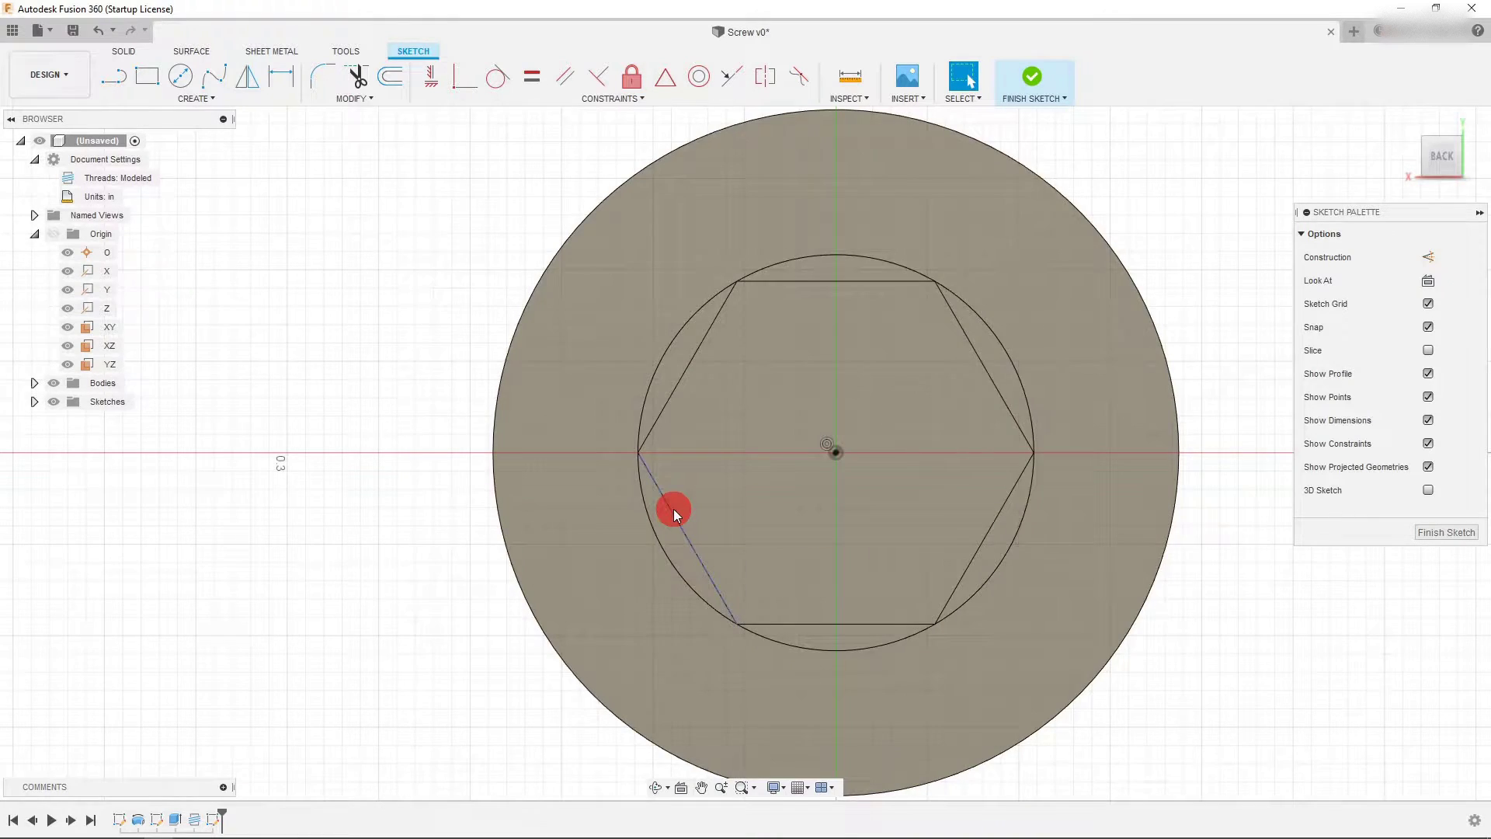
- Finish the head-face sketch and start an Extrude on its circle profile
scroll(674, 509, down, 2)
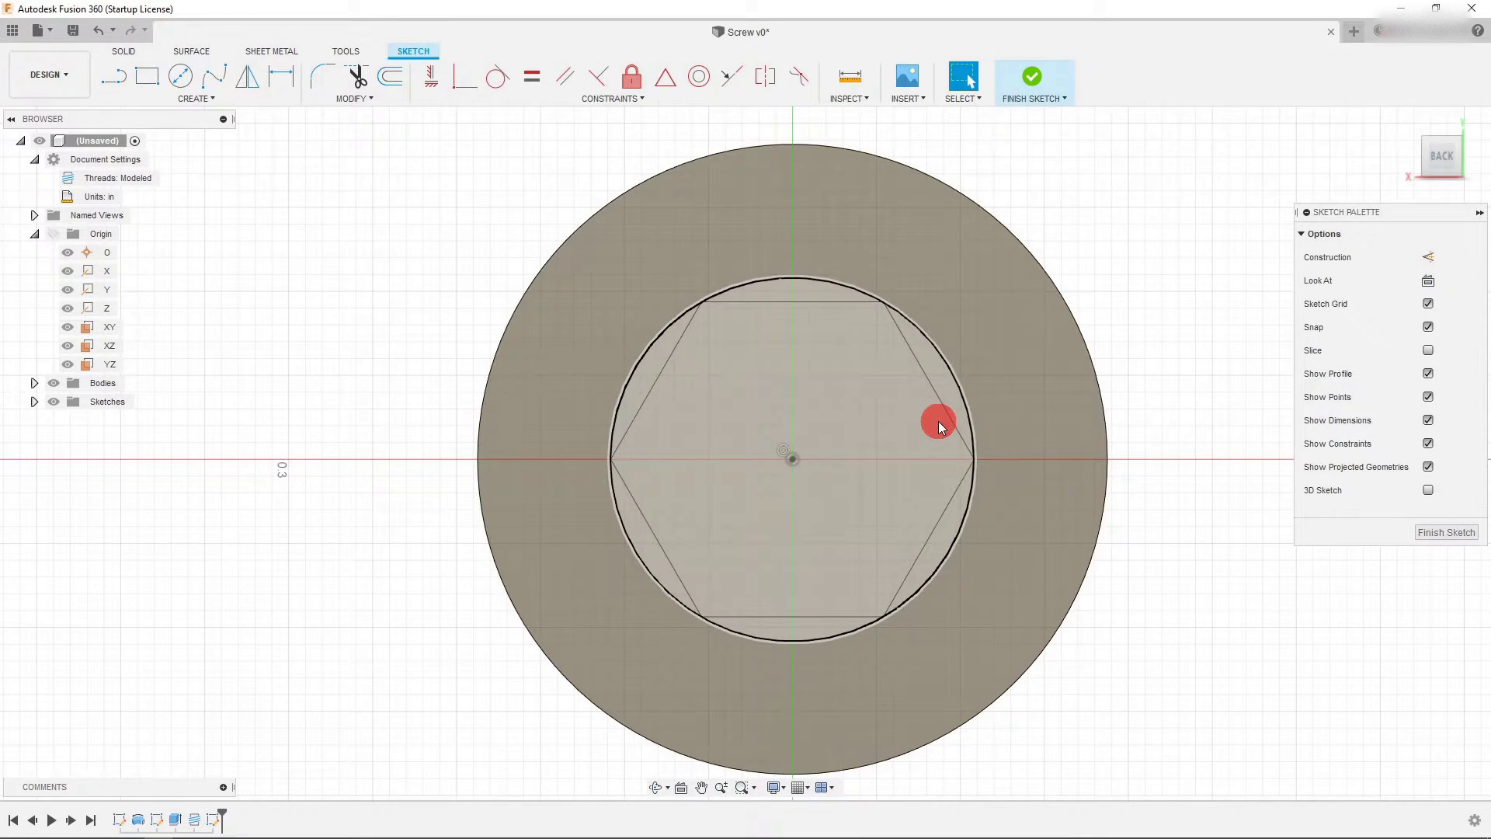
click(959, 390)
click(1008, 144)
click(1028, 82)
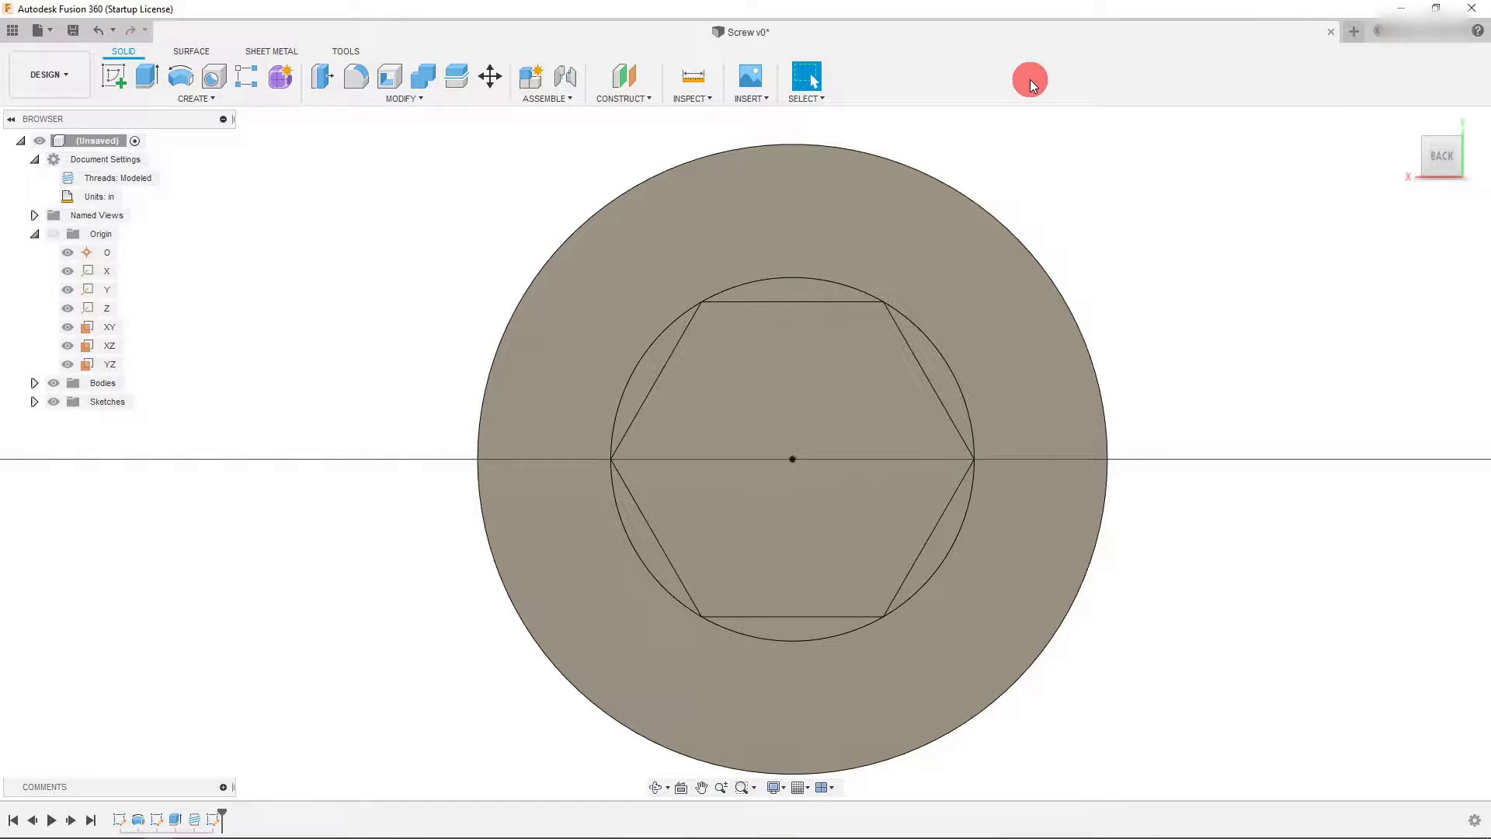
click(148, 79)
- Select the hex socket's inner circle as the extrude profile and drag it down into the head as a cut
click(789, 365)
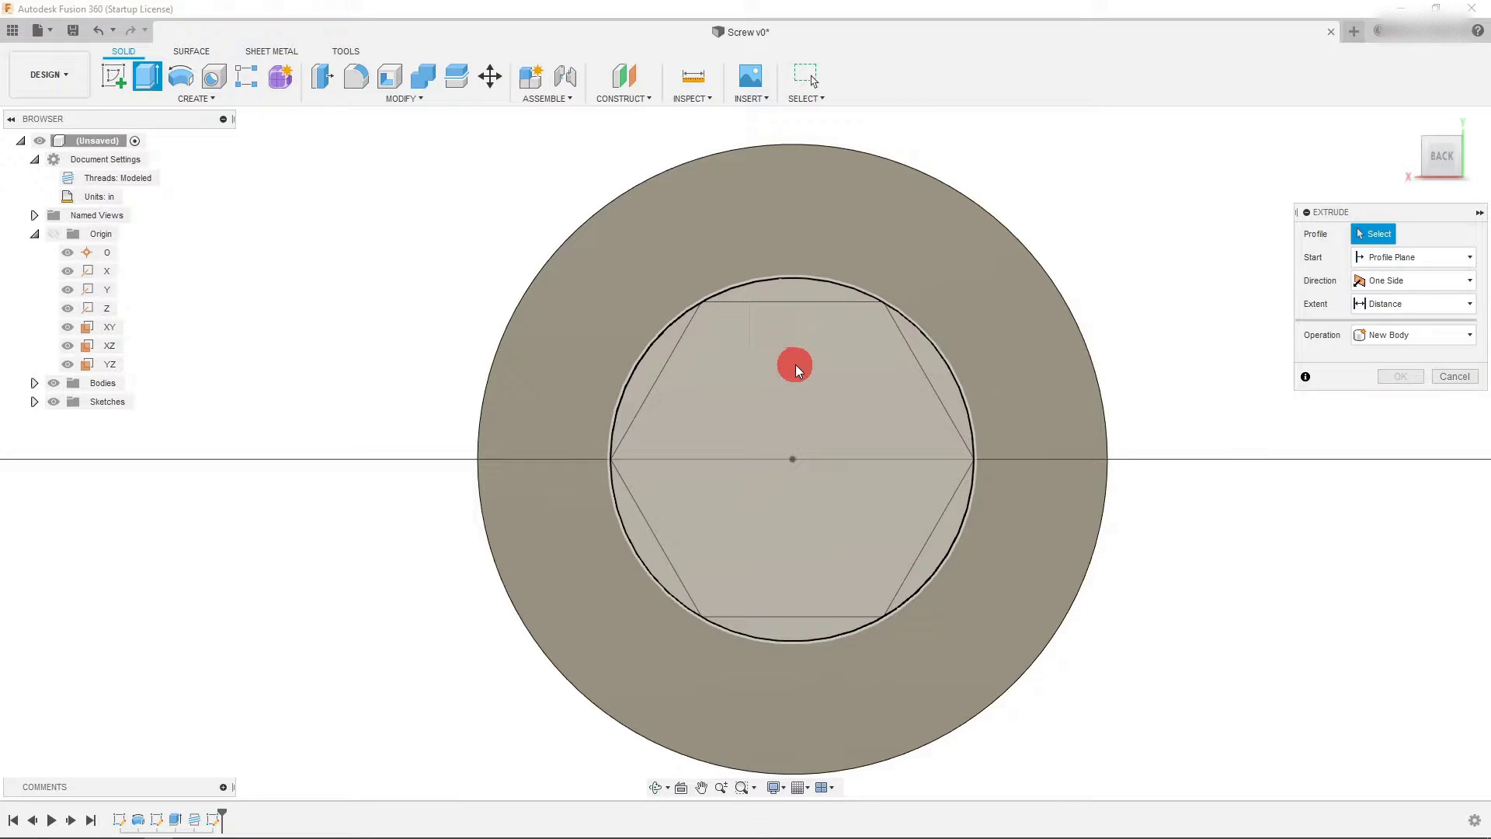
click(798, 365)
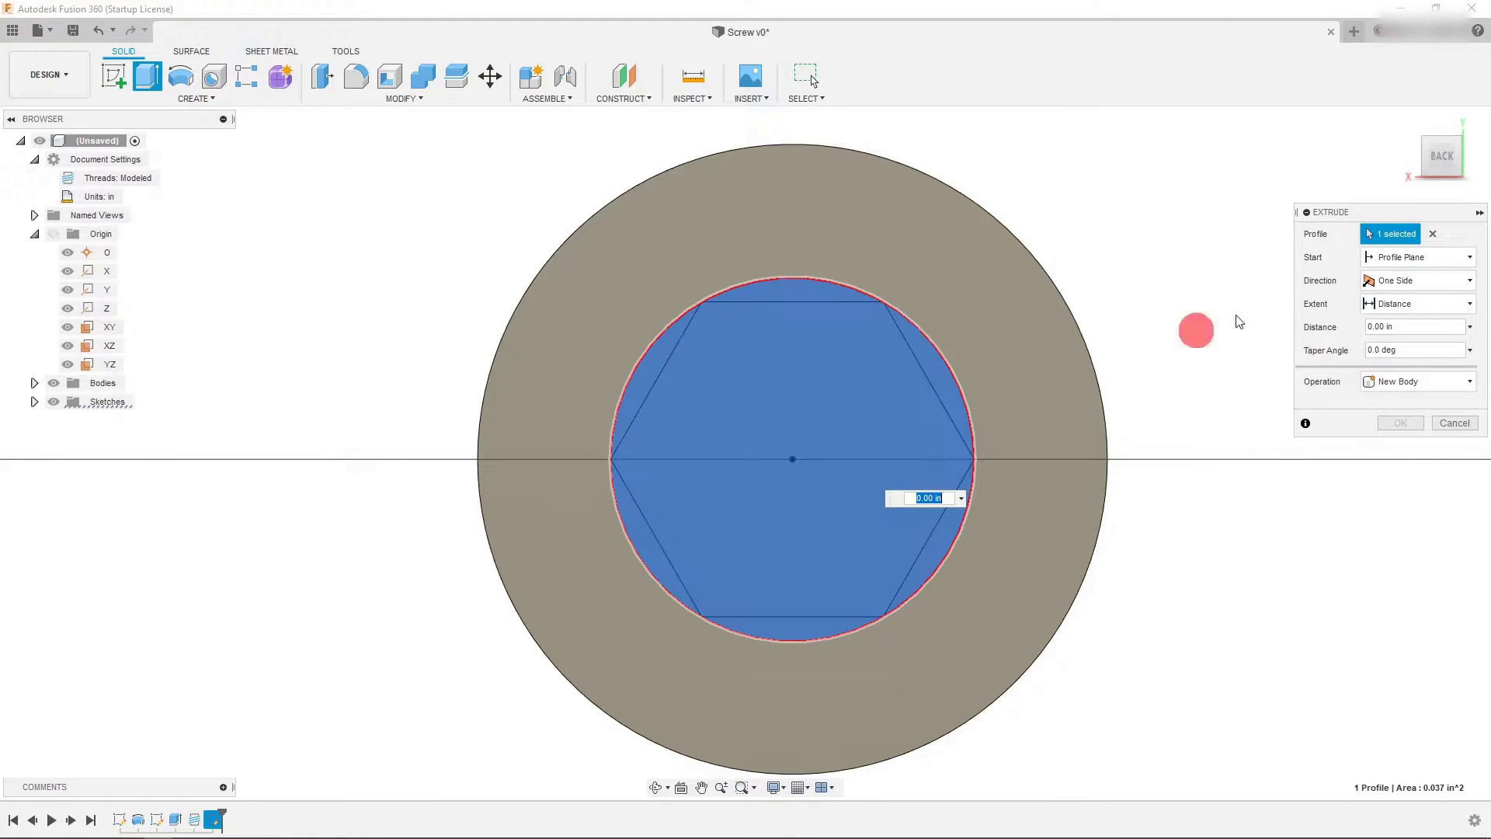
click(1442, 175)
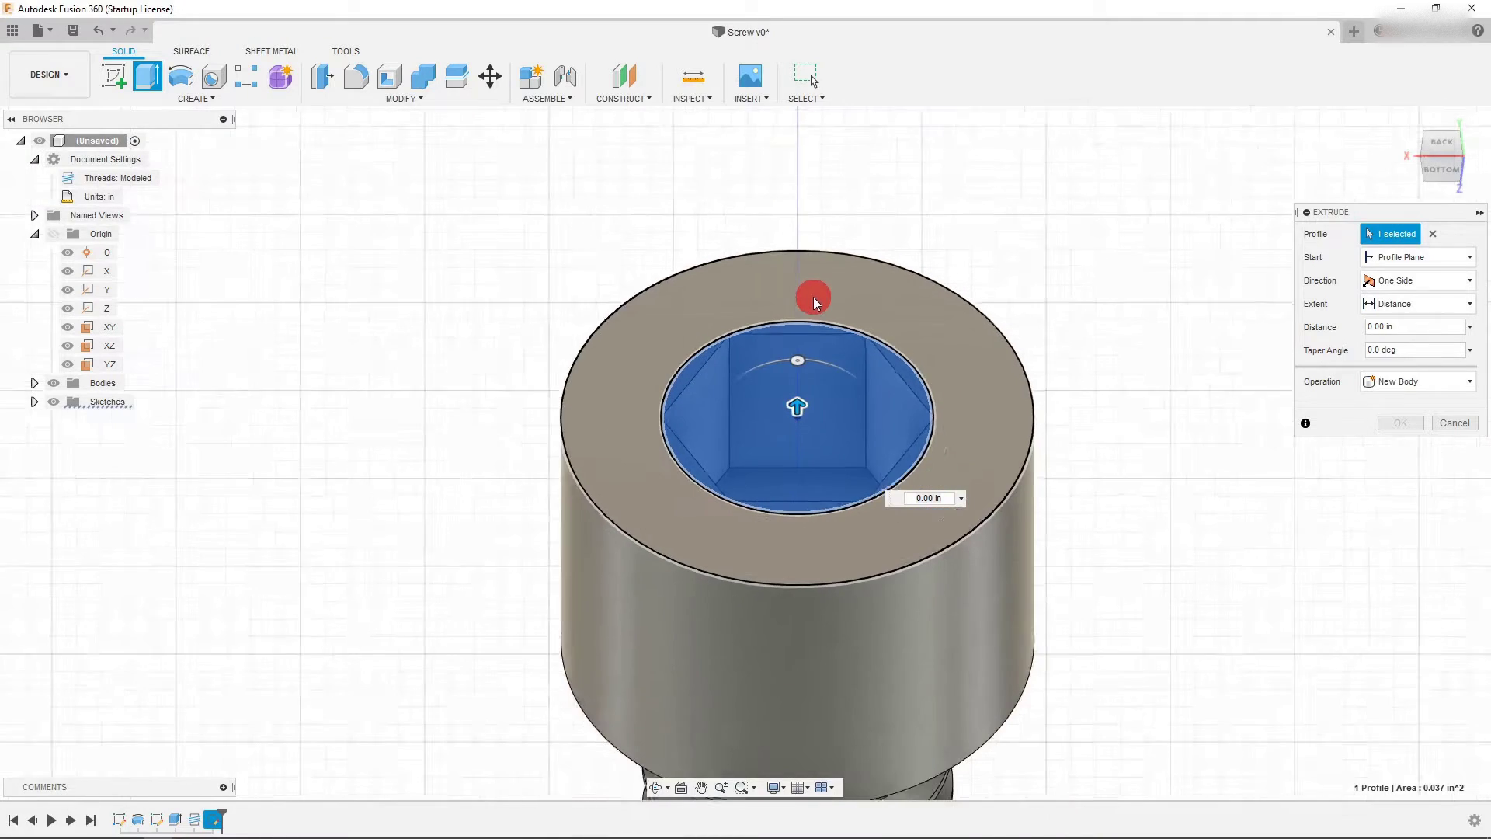
shift+middle_drag(813, 297, 790, 389)
drag(789, 386, 801, 410)
click(1390, 386)
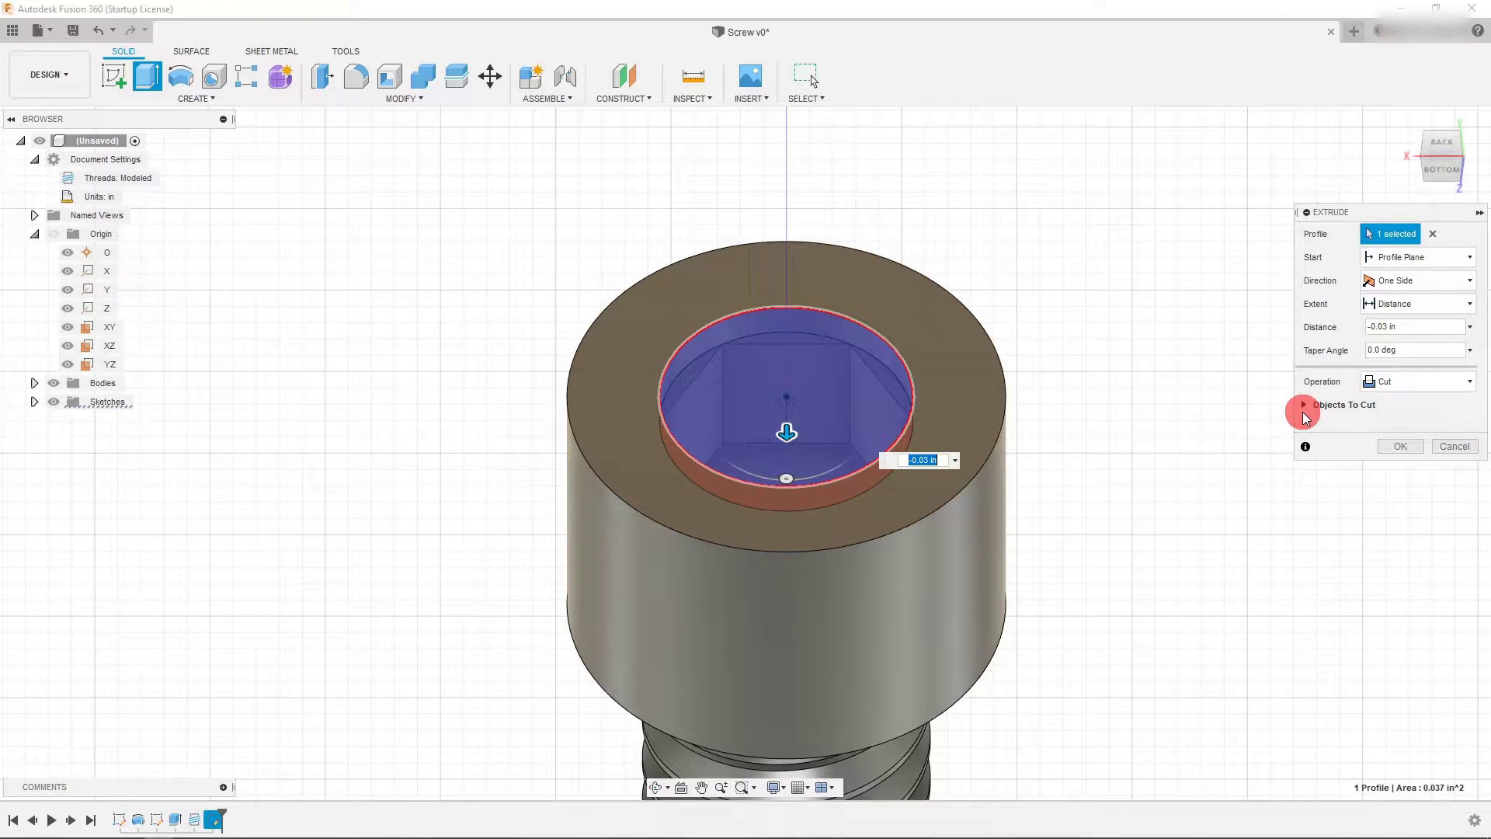
- Set the socket cut depth to -0.025 in with a -45 deg taper angle
click(926, 459)
text(25)
key(Return)
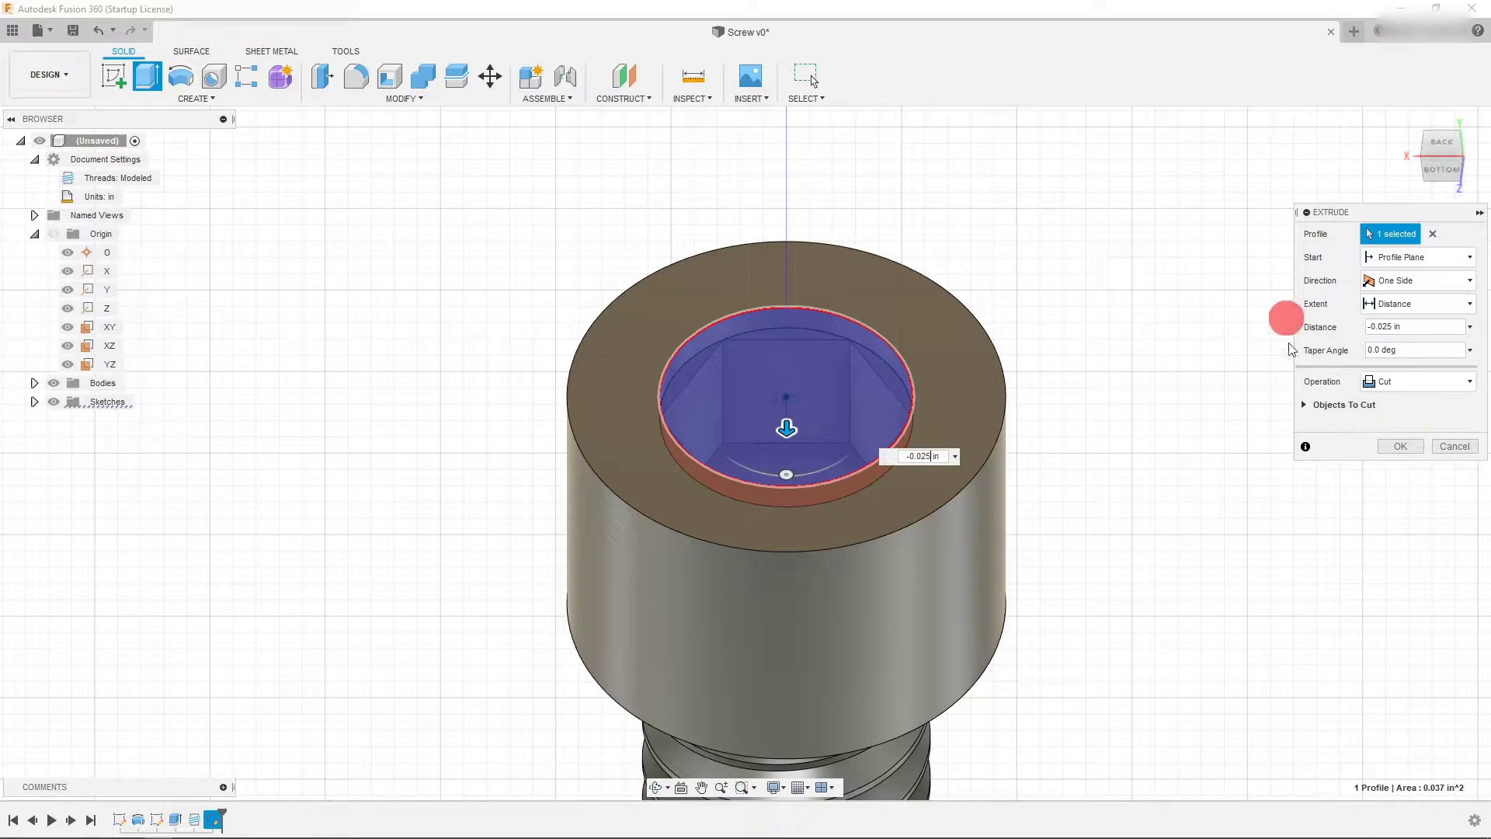
drag(1379, 348, 1366, 353)
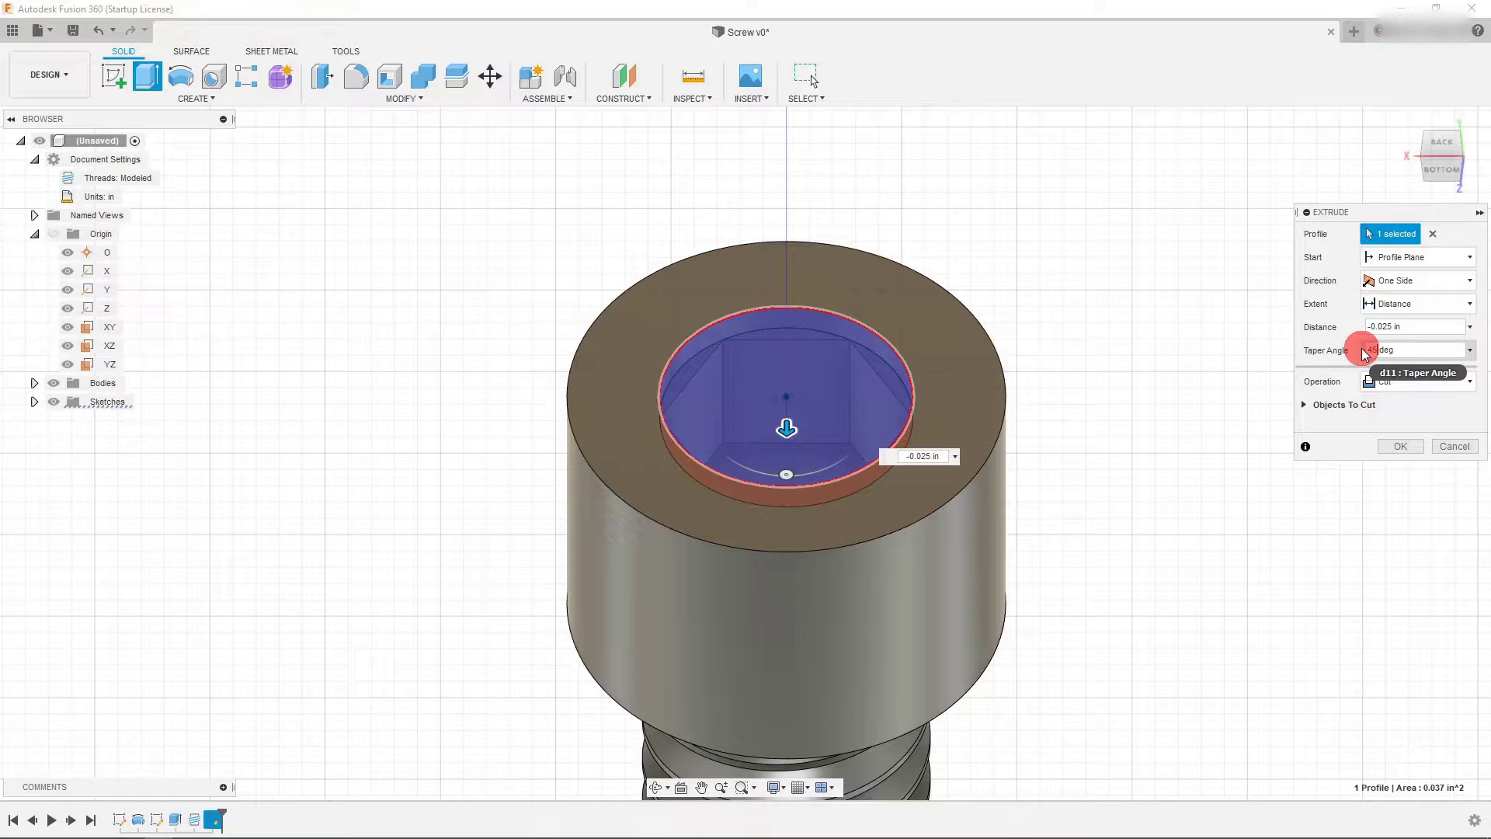
text(45)
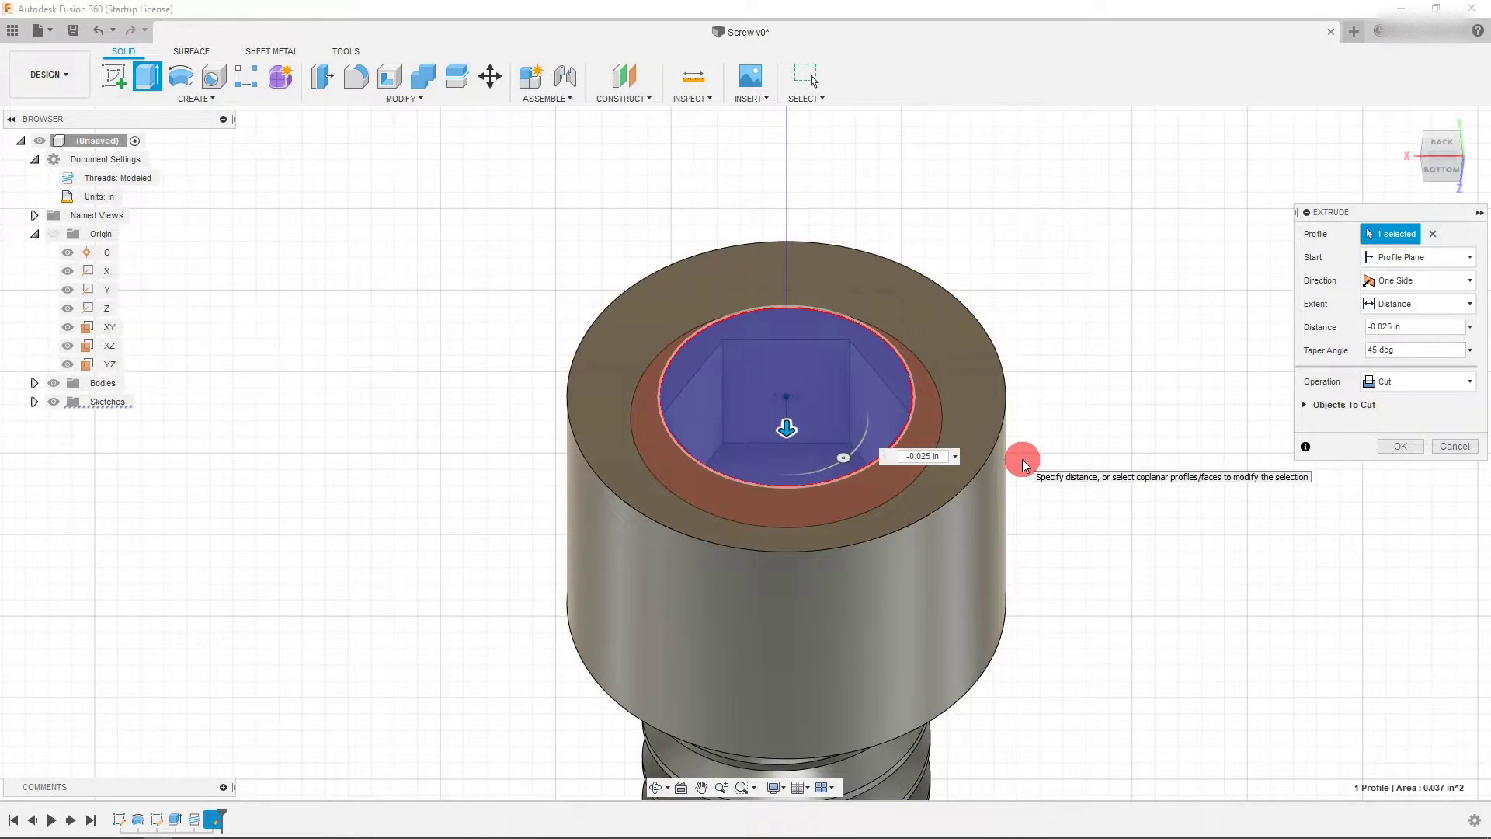
click(1371, 350)
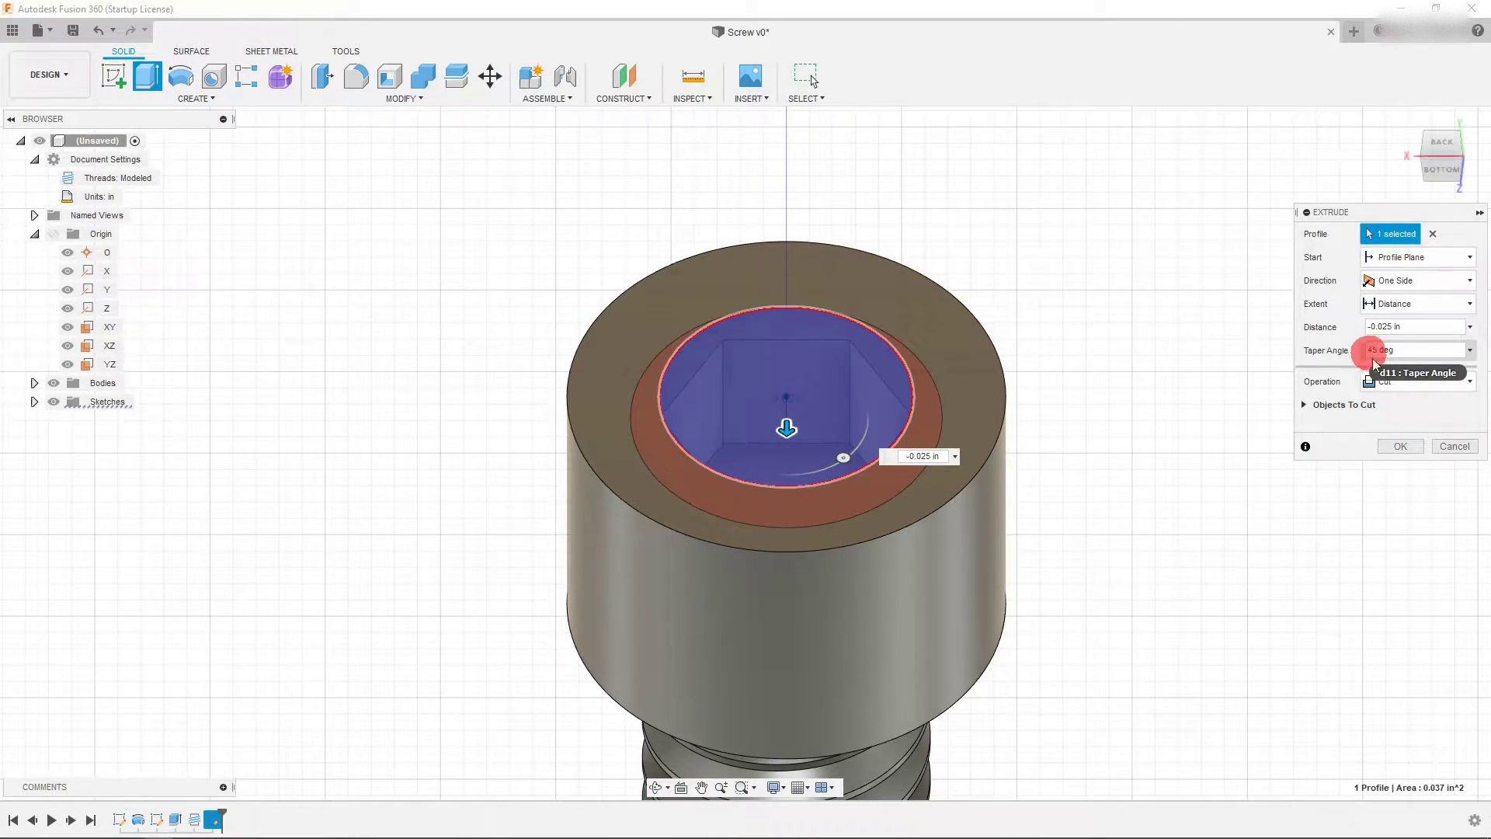
text(45)
key(Home)
text(-)
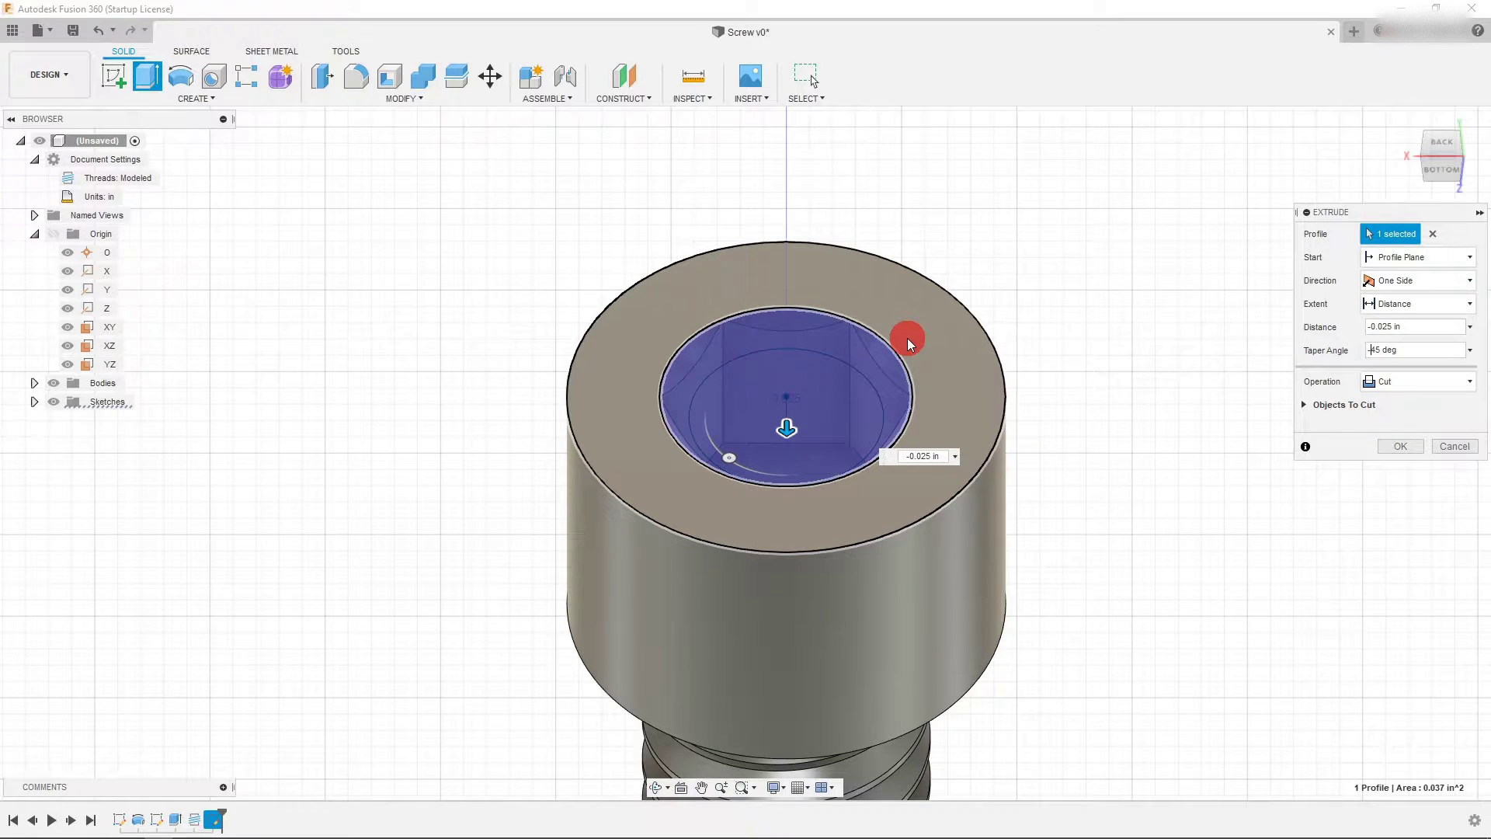
- Apply the -0.025 in, -45° tapered cut that chamfers the socket mouth
click(1382, 446)
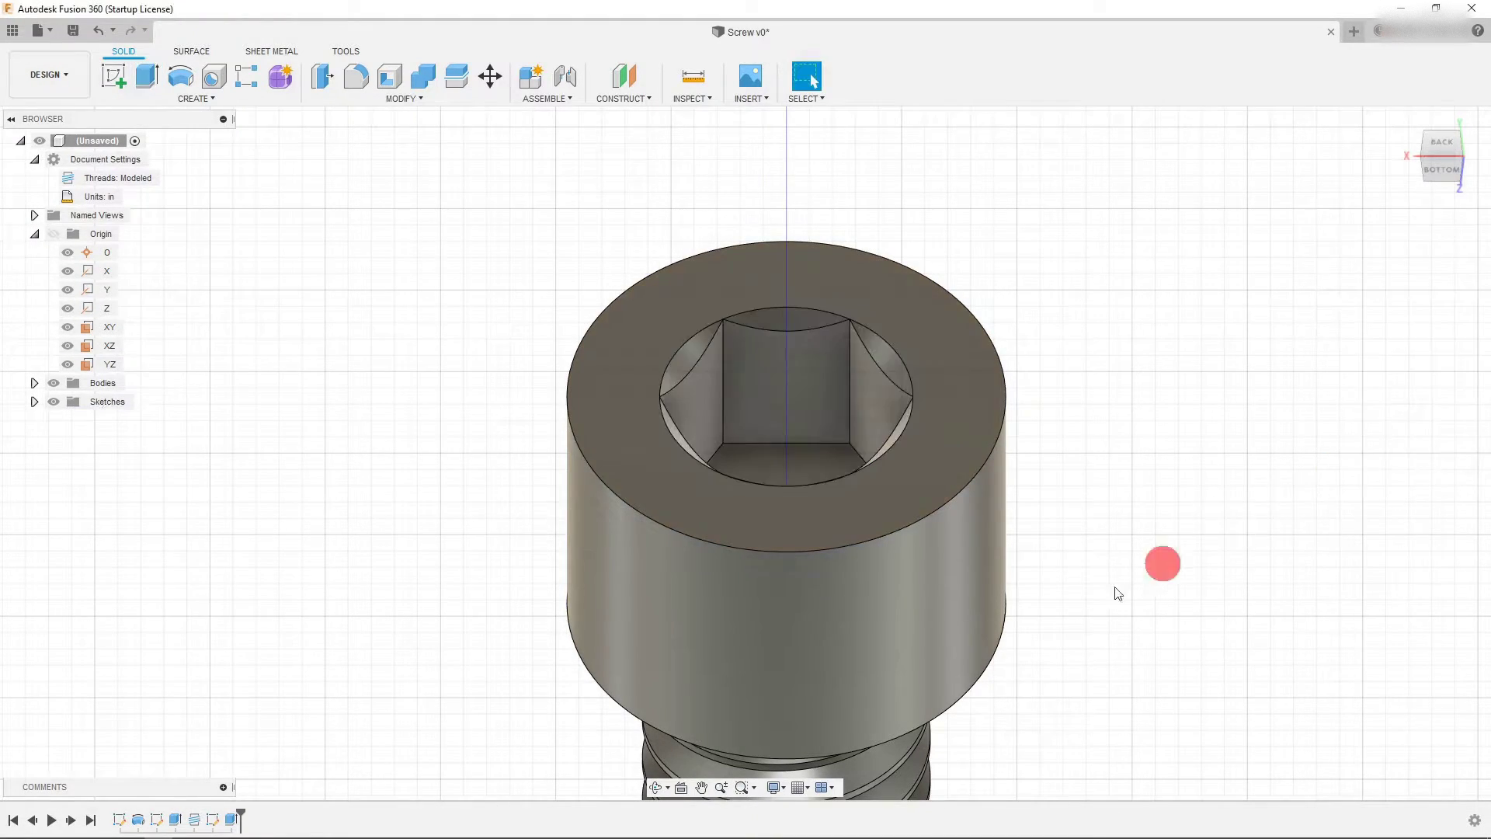
scroll(549, 403, down, 3)
scroll(719, 380, up, 3)
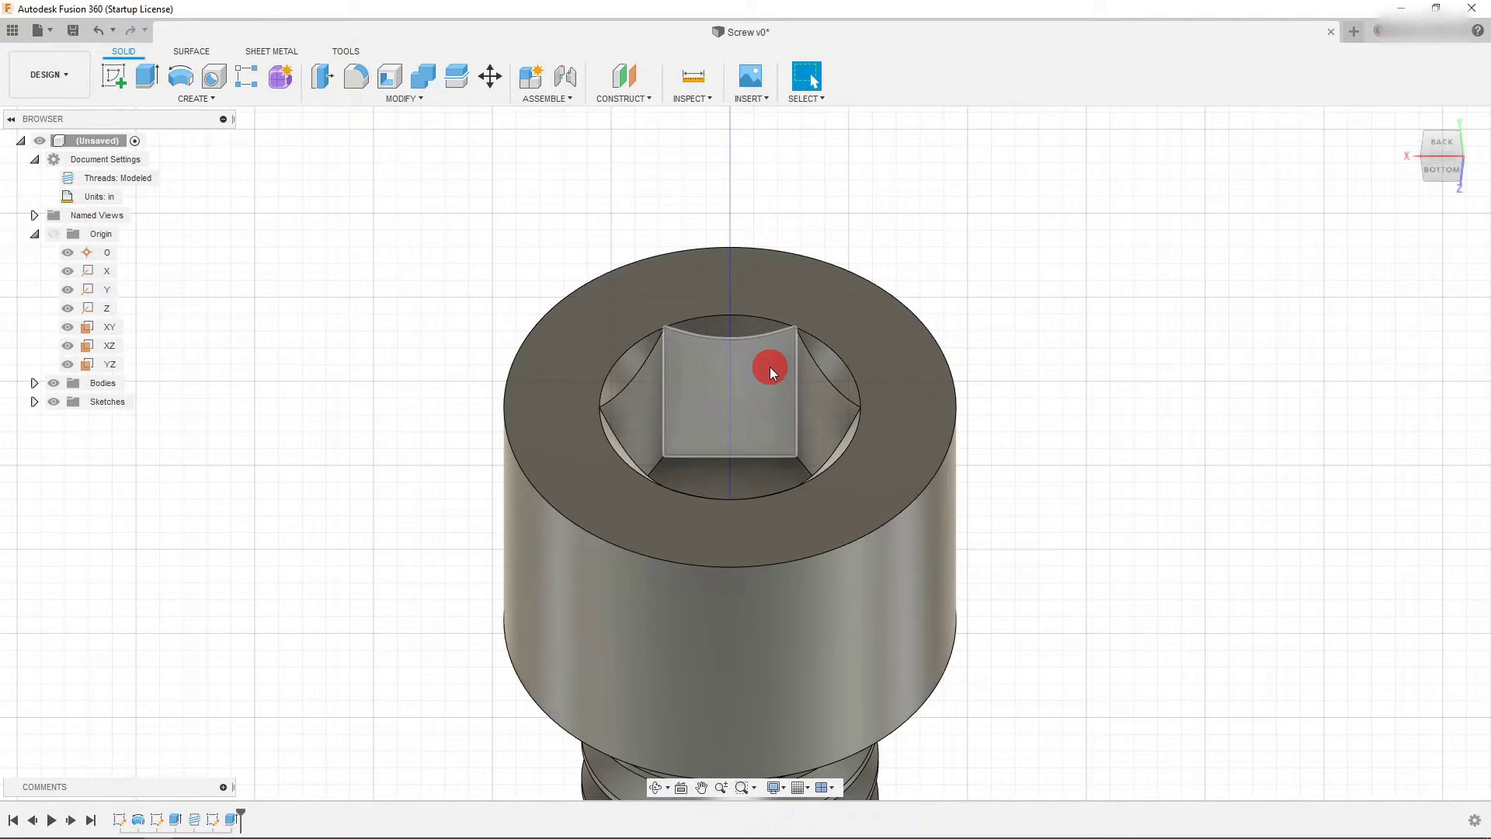
scroll(770, 366, down, 2)
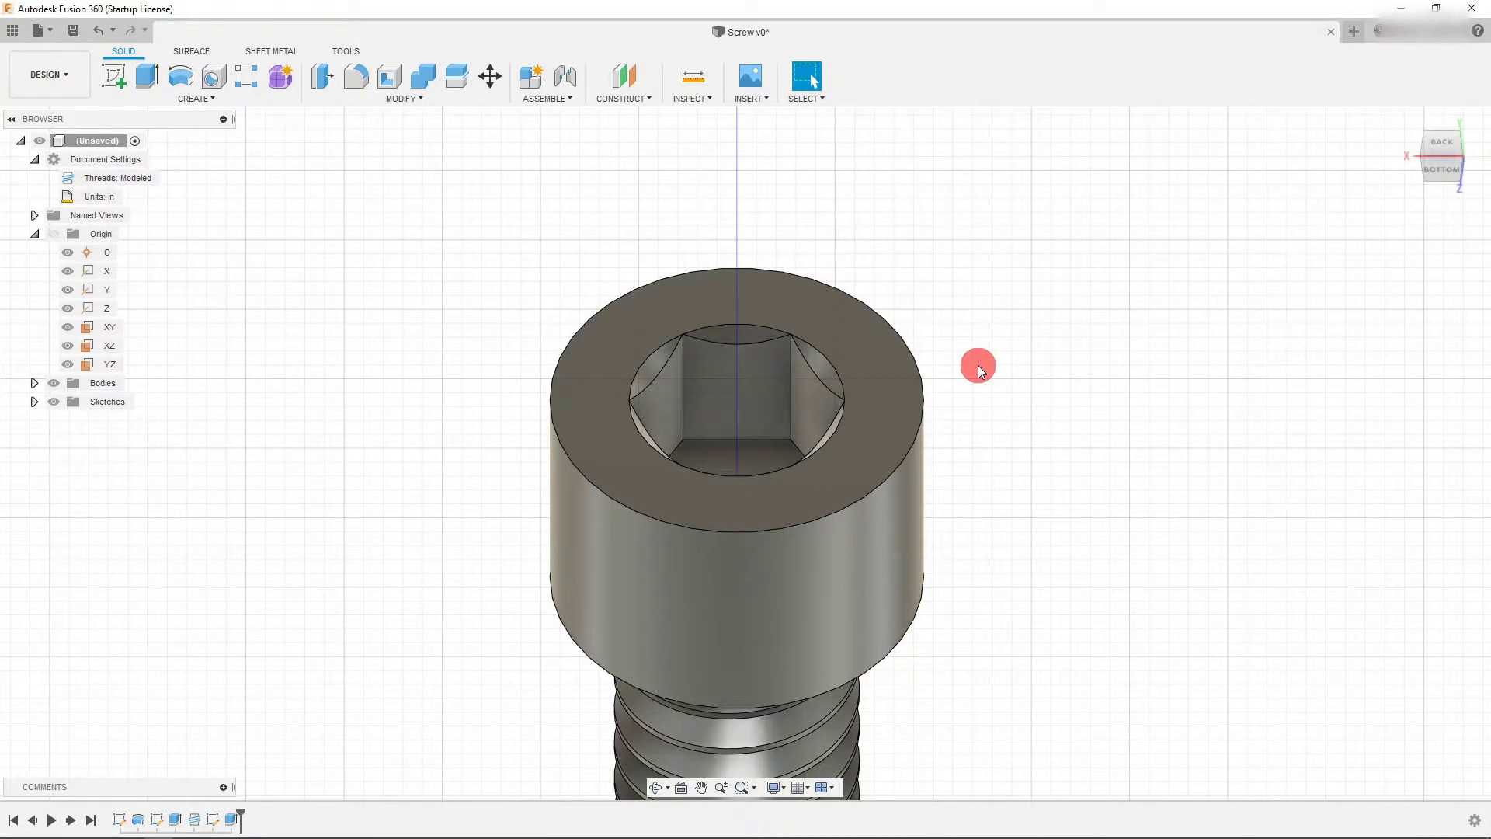
scroll(529, 431, down, 4)
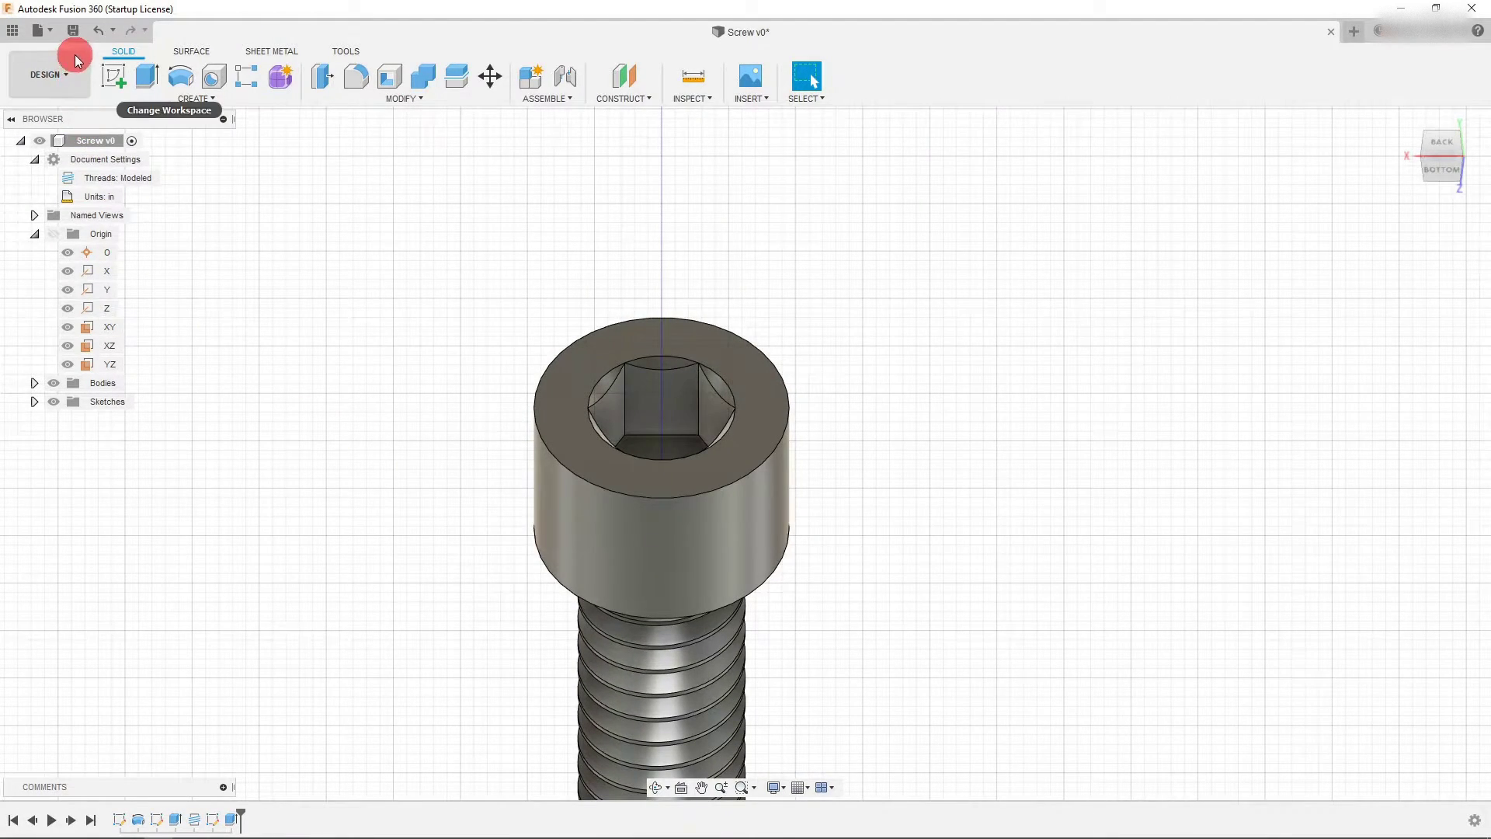
- Save the design as Screw v0 and turn the view to show the screw side-on
click(73, 30)
scroll(854, 319, down, 3)
scroll(854, 319, down, 2)
scroll(940, 498, up, 3)
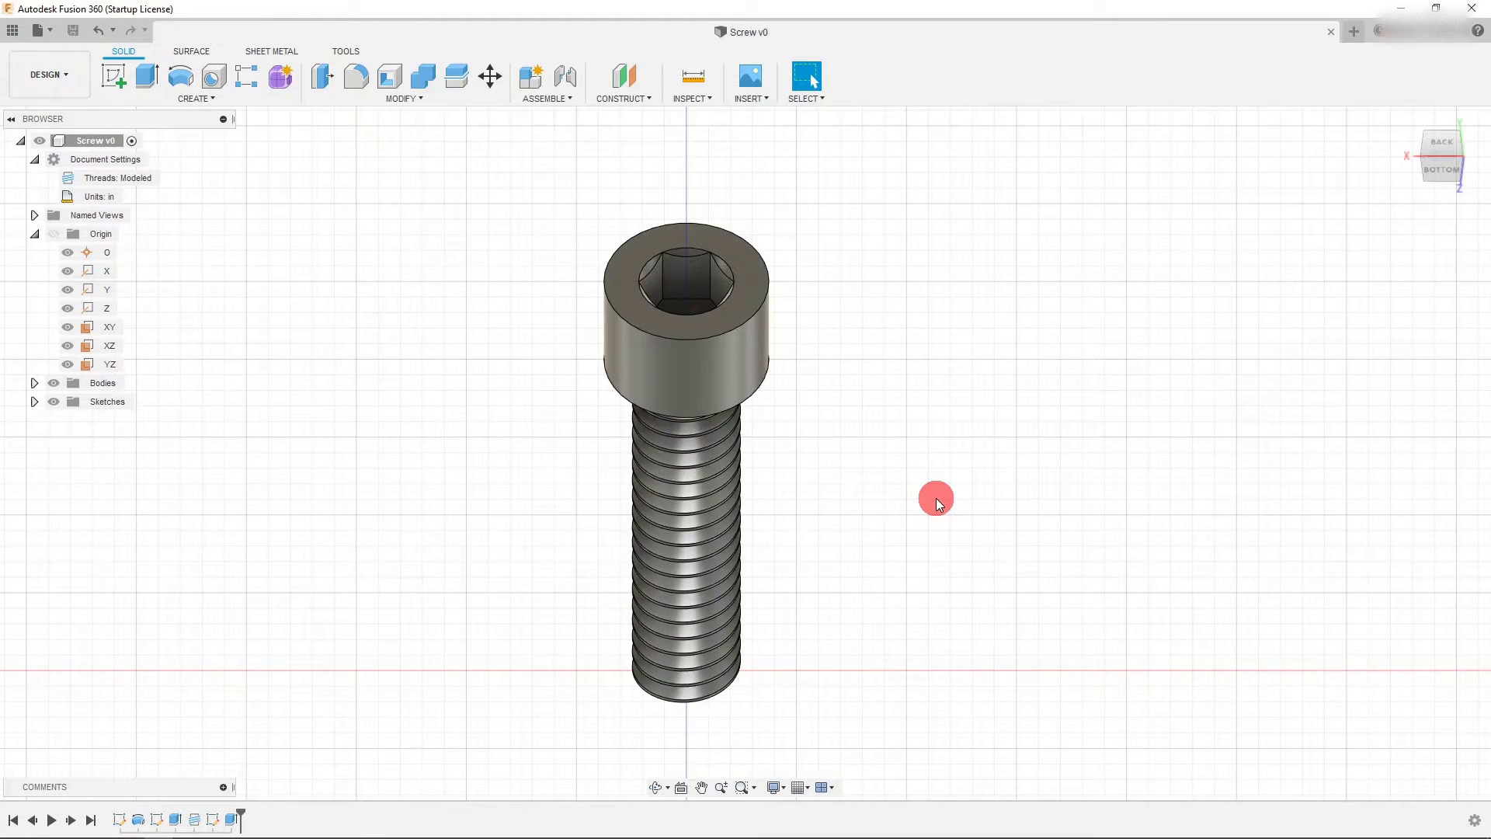
click(1437, 168)
scroll(825, 392, down, 3)
scroll(811, 536, up, 2)
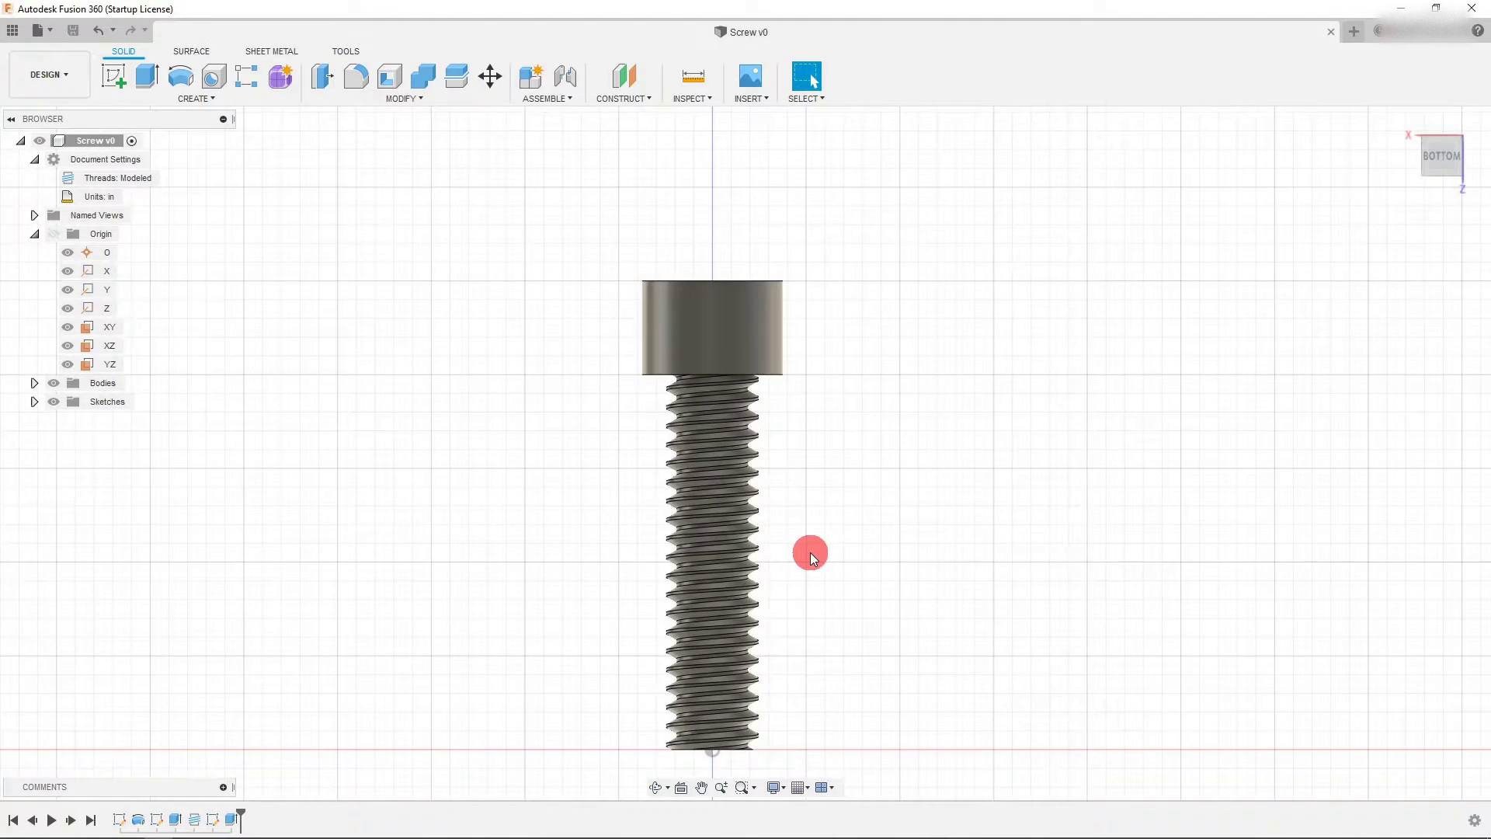
- Apply a 0.025 in equal-distance chamfer to the screw head's top and bottom outer edges
click(413, 103)
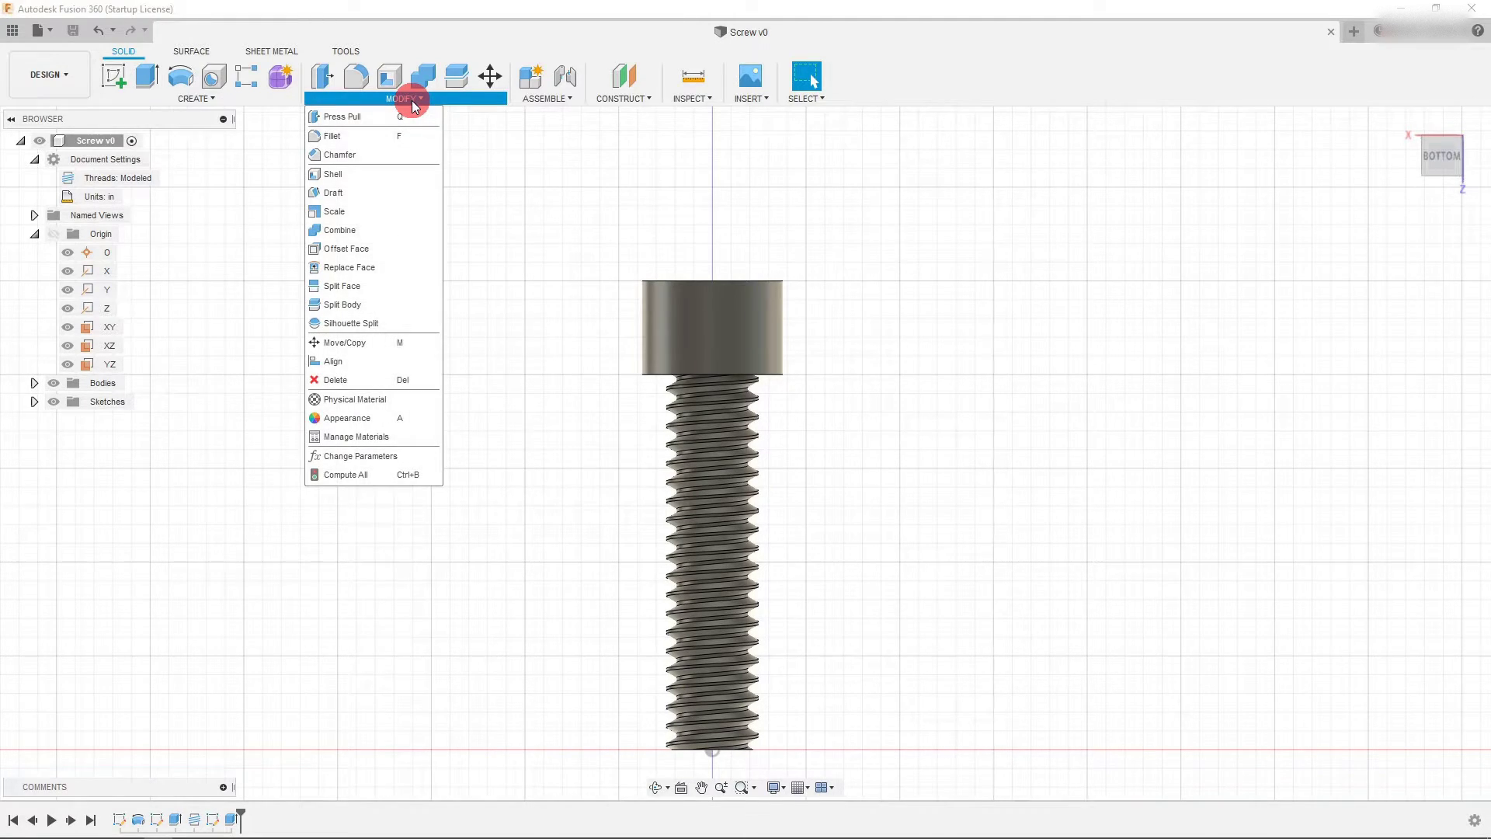
click(401, 150)
scroll(802, 373, up, 3)
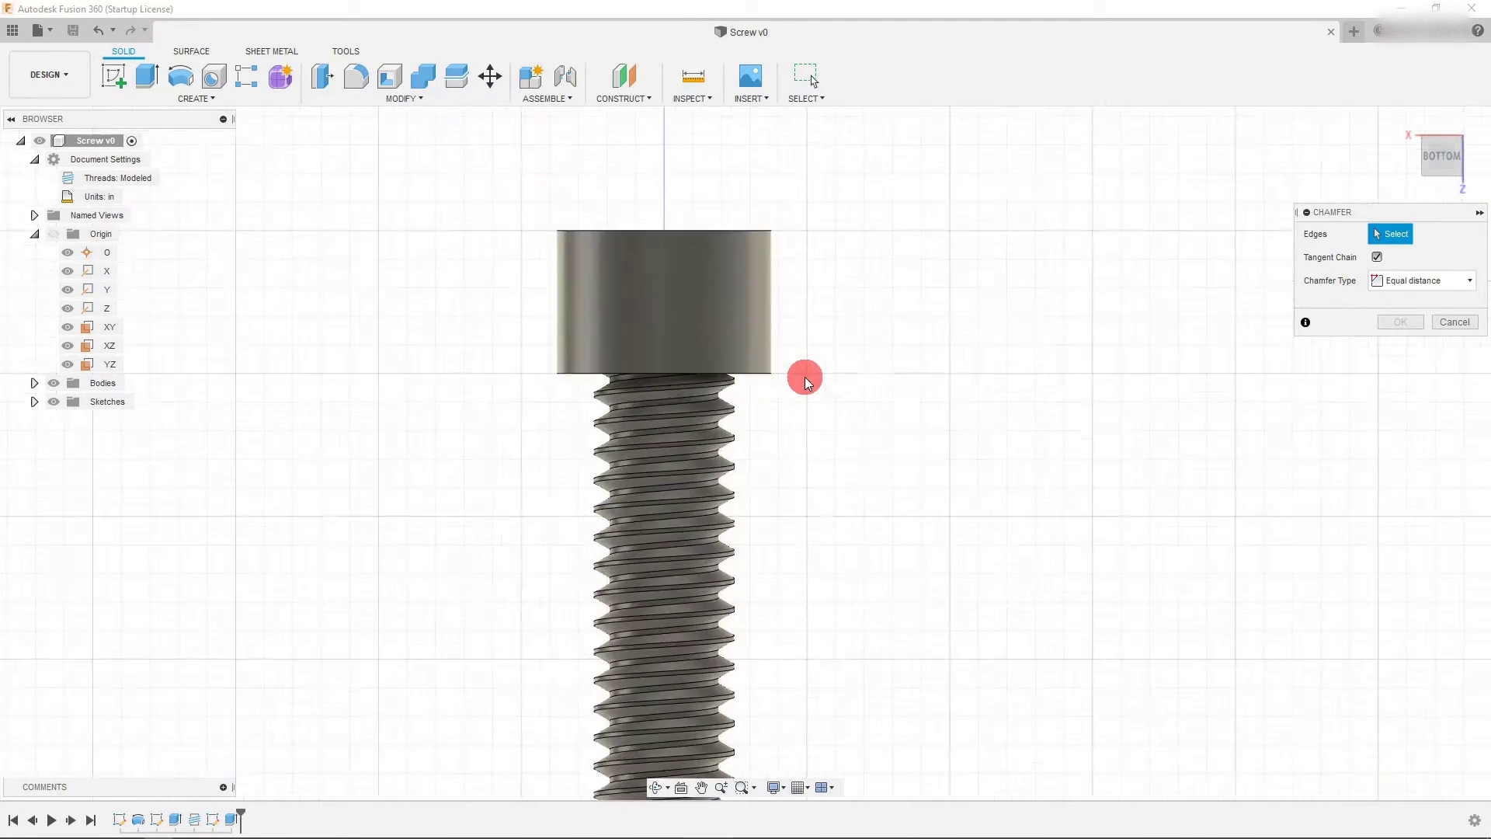
click(771, 219)
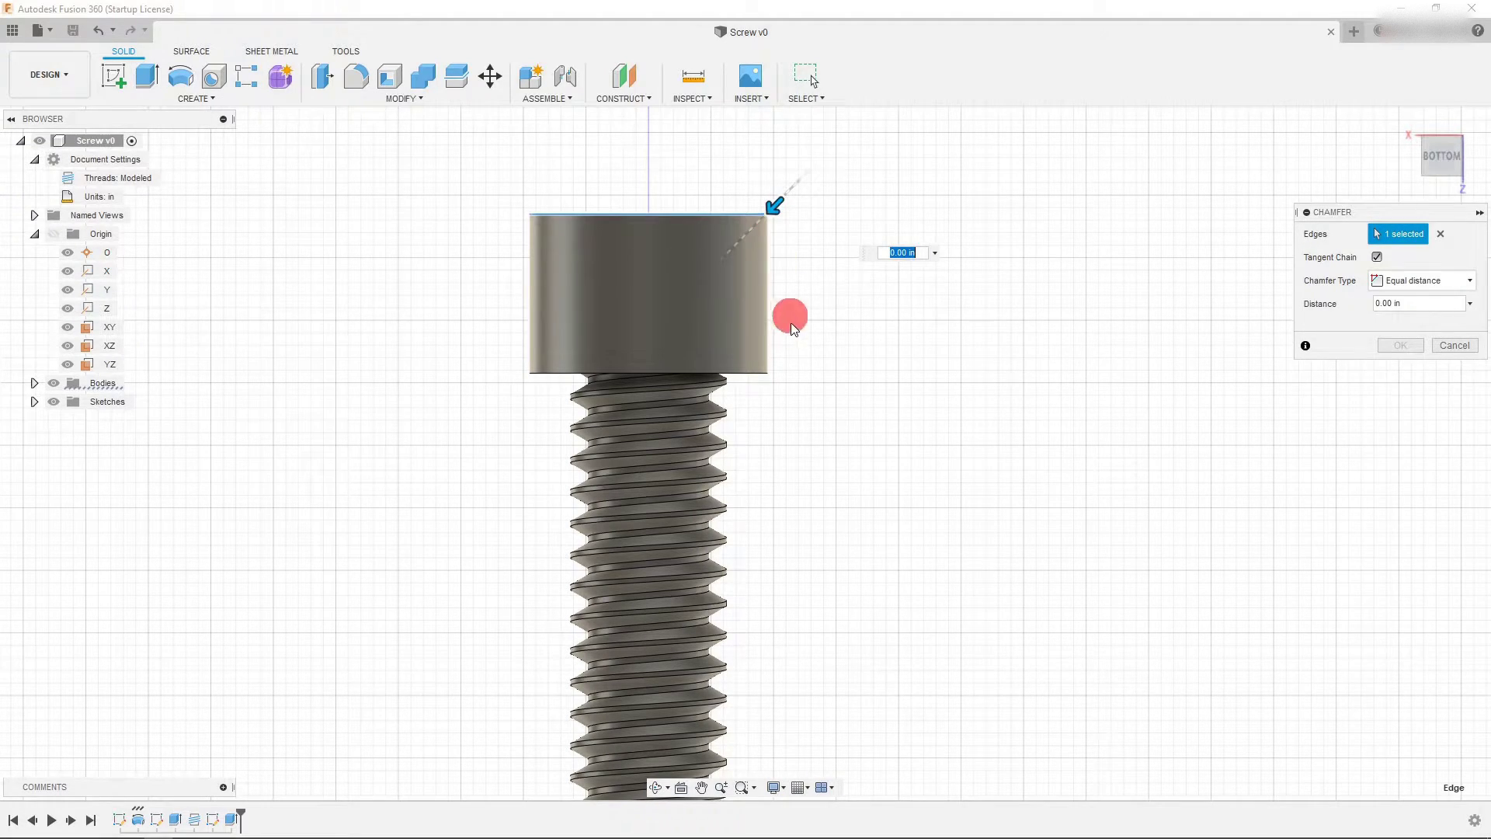
click(769, 376)
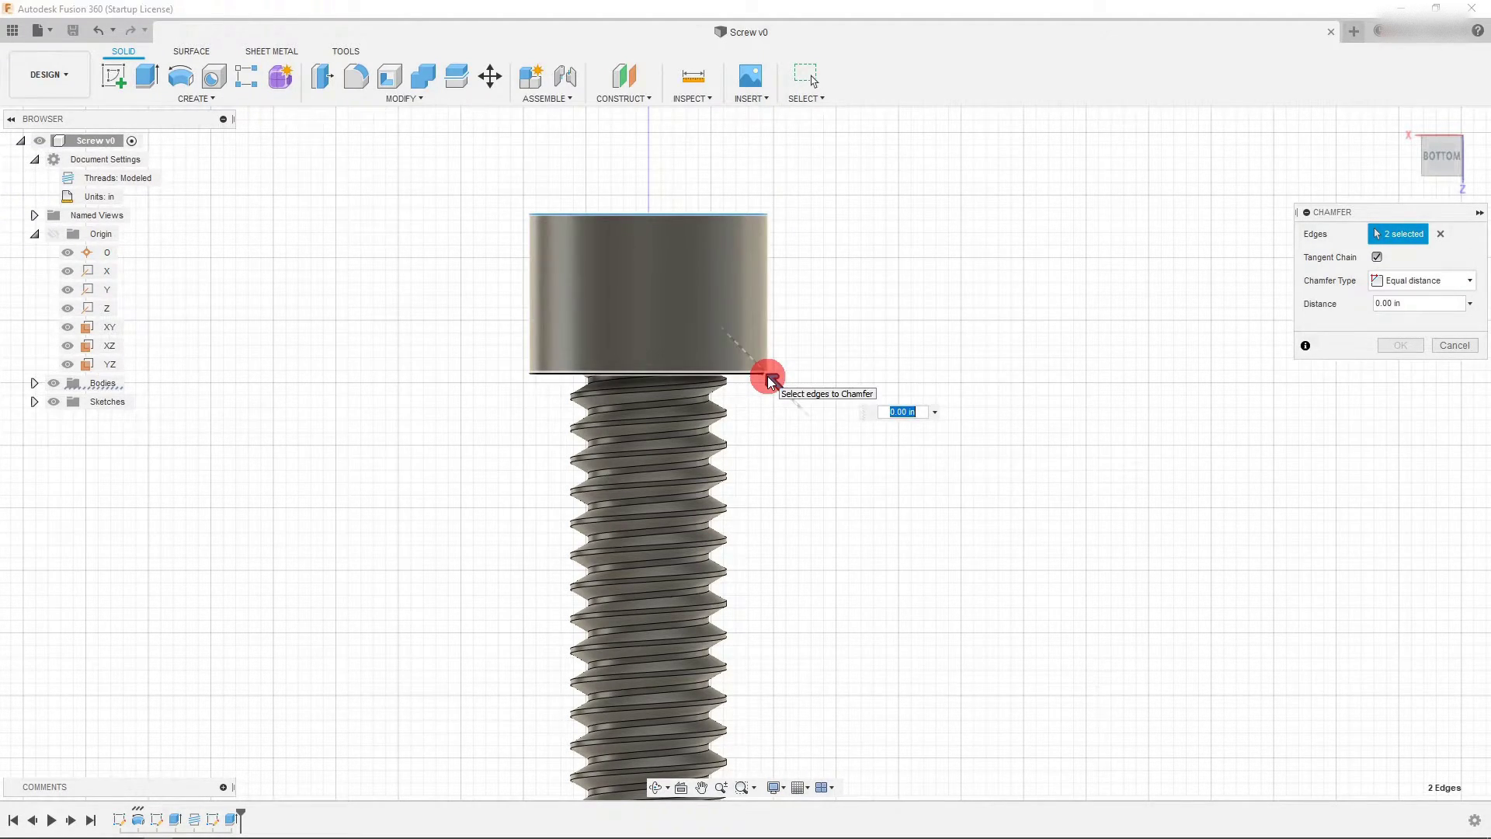
scroll(464, 265, down, 2)
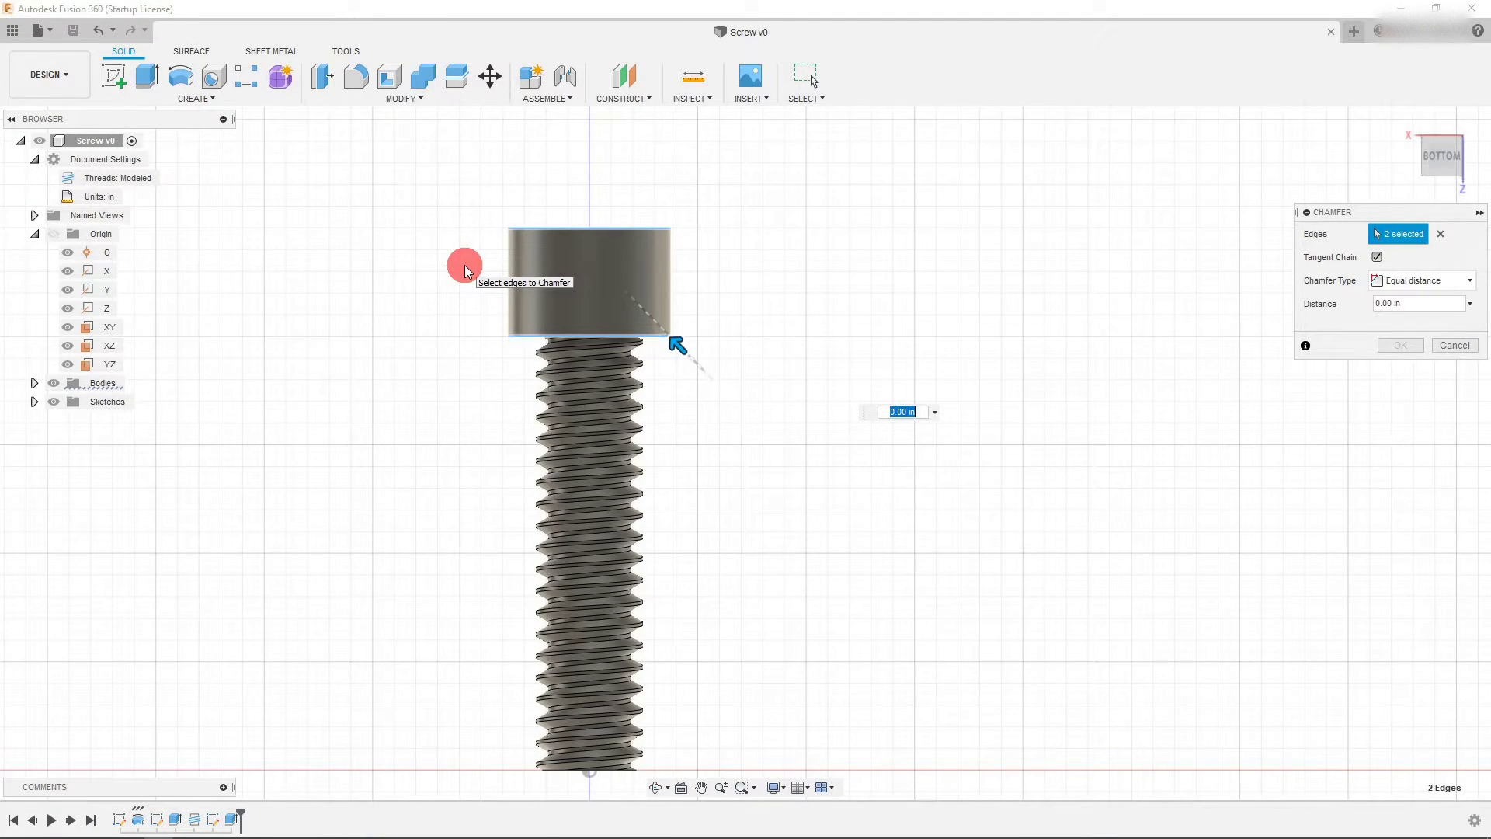
key(BackSpace)
text(.025)
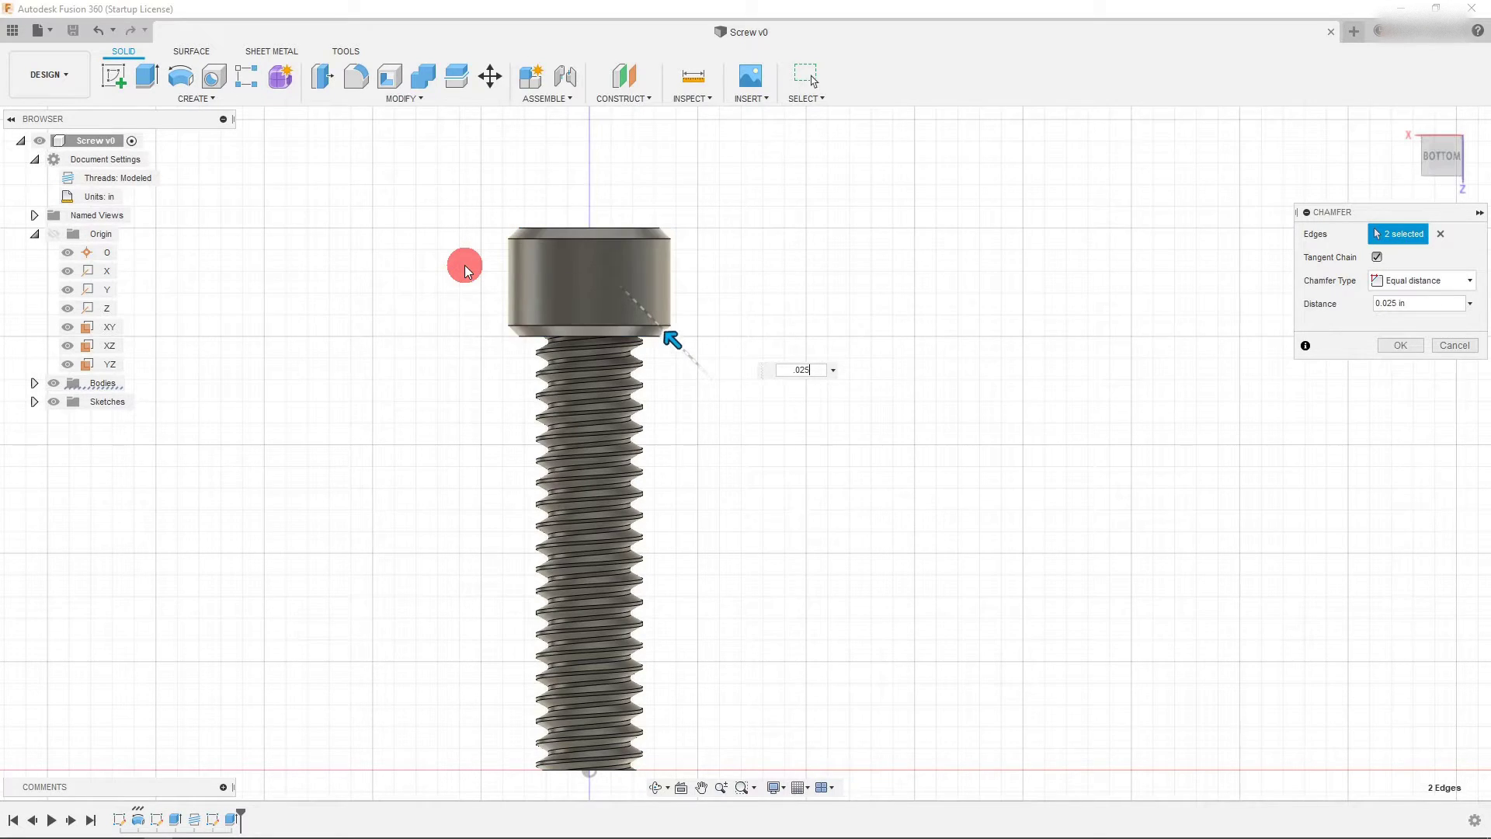
scroll(476, 295, up, 2)
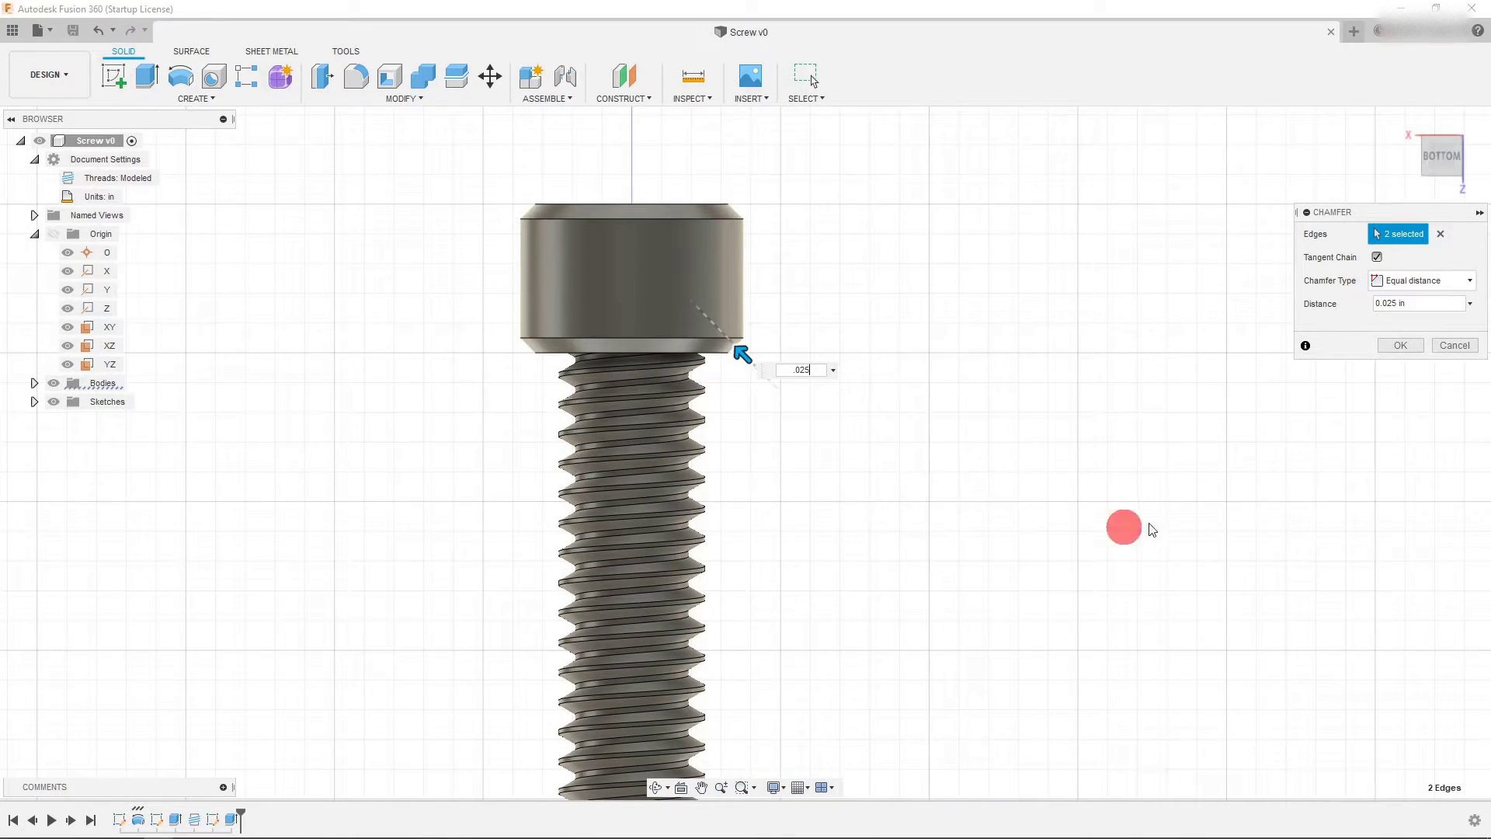
click(1379, 346)
- Orbit and zoom around the screw, switching between the bottom and left ViewCube views
scroll(692, 282, down, 3)
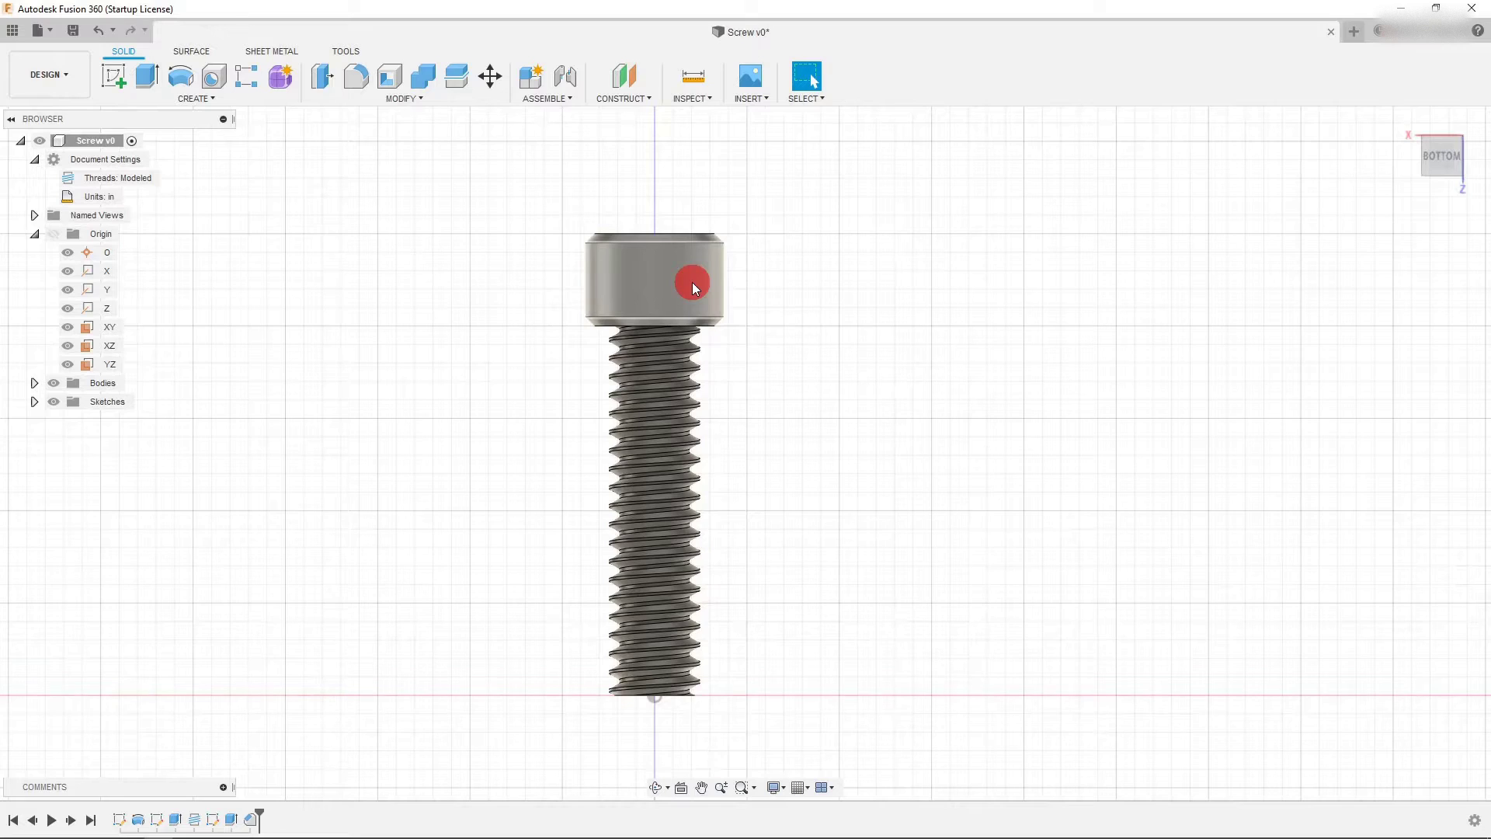
scroll(758, 303, up, 1)
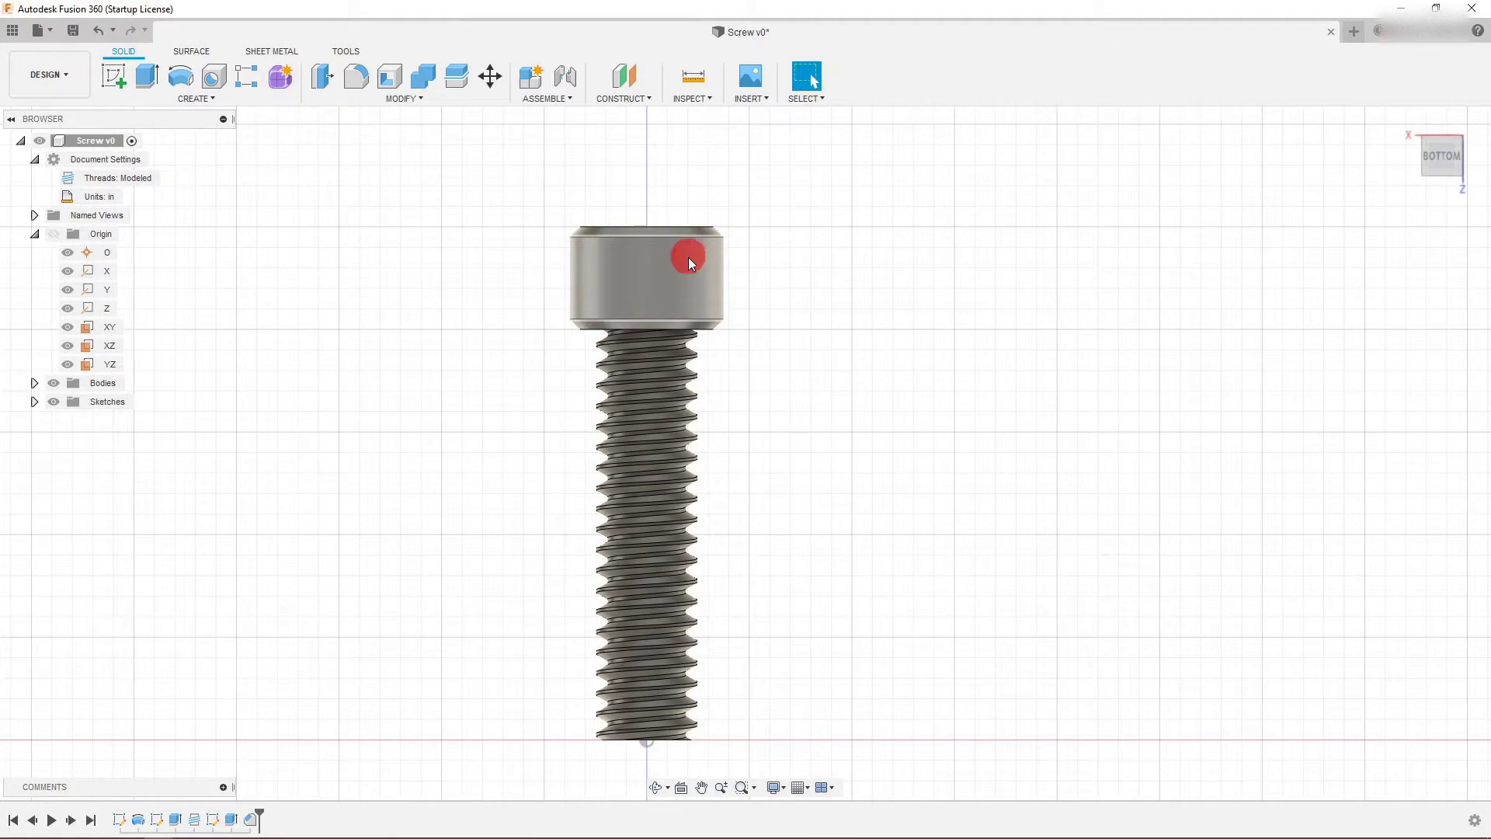
shift+middle_drag(809, 300, 1058, 471)
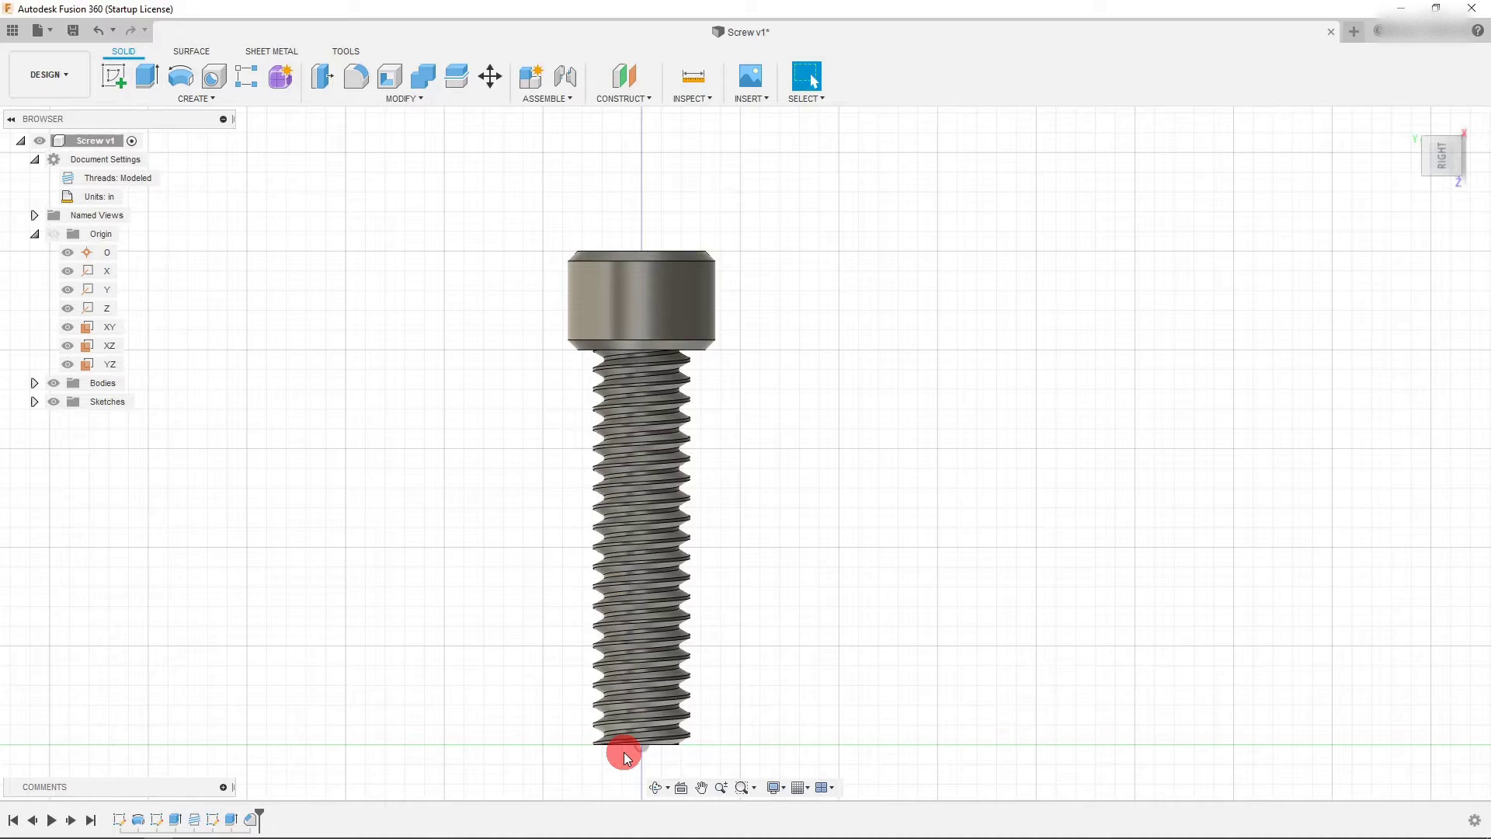
scroll(628, 758, up, 5)
scroll(627, 757, up, 1)
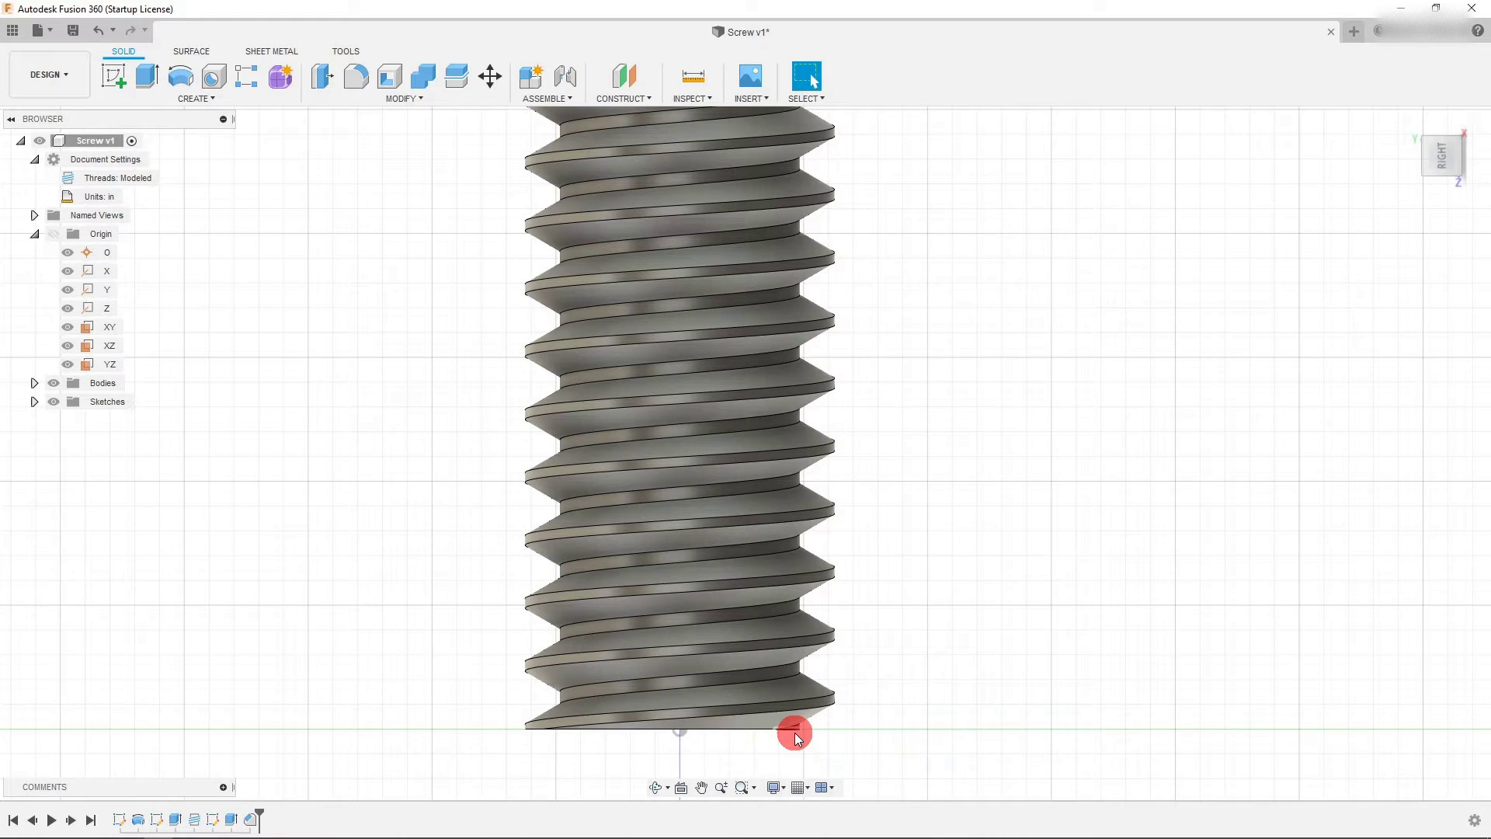
click(1470, 159)
mouse_move(1468, 156)
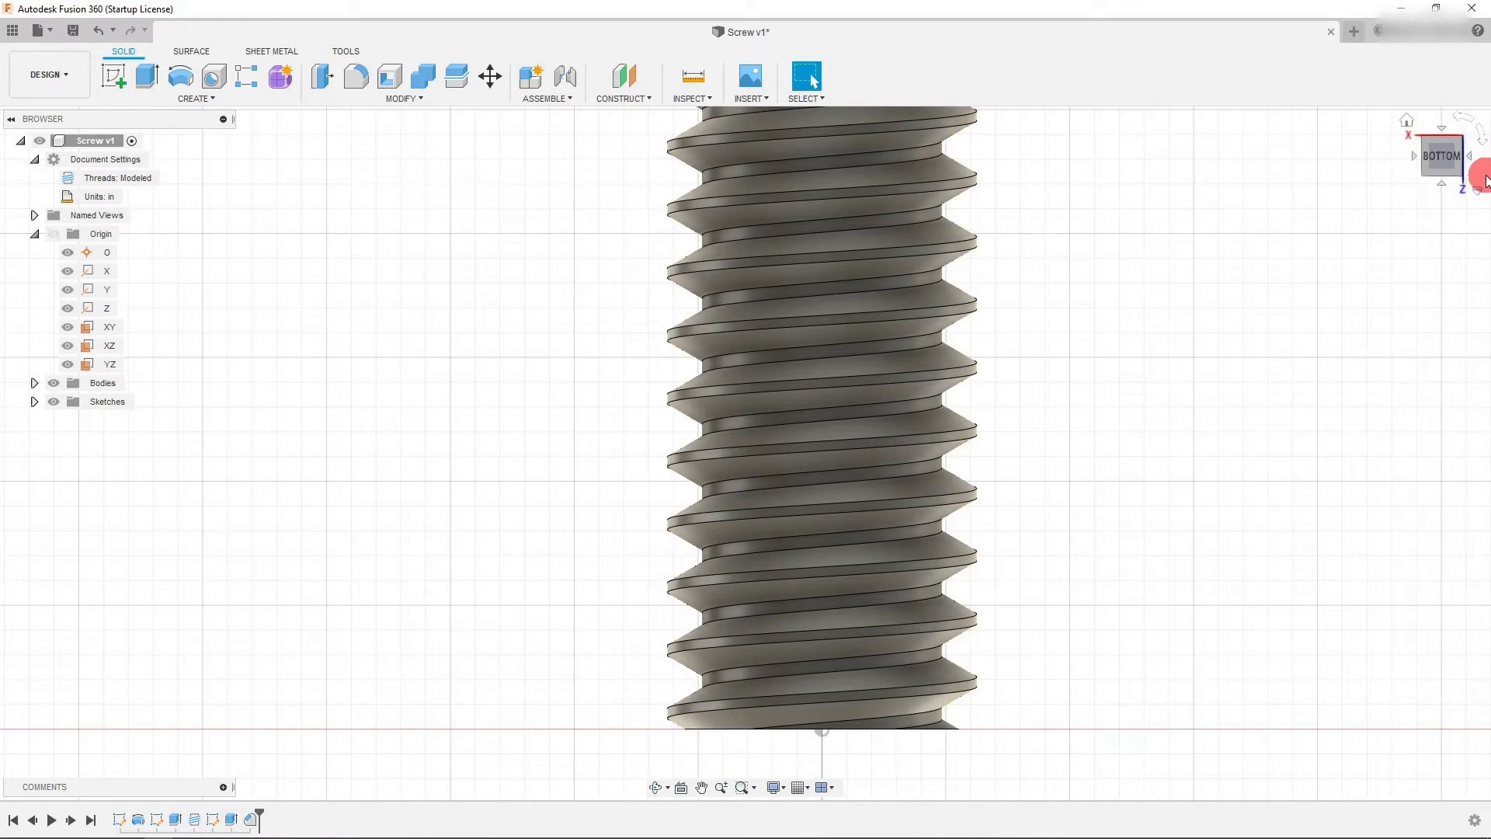
click(1472, 159)
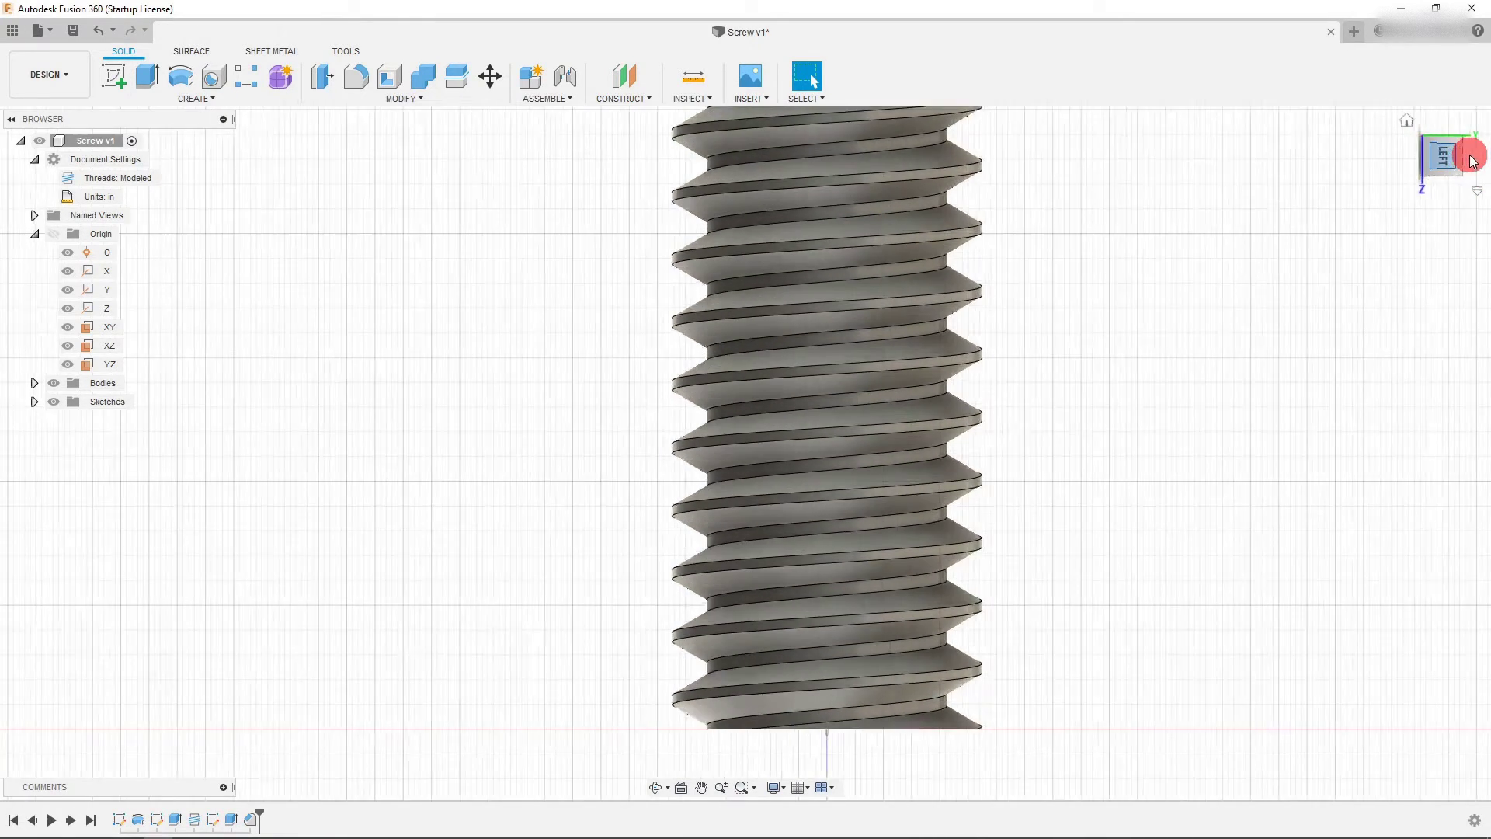
scroll(935, 779, up, 2)
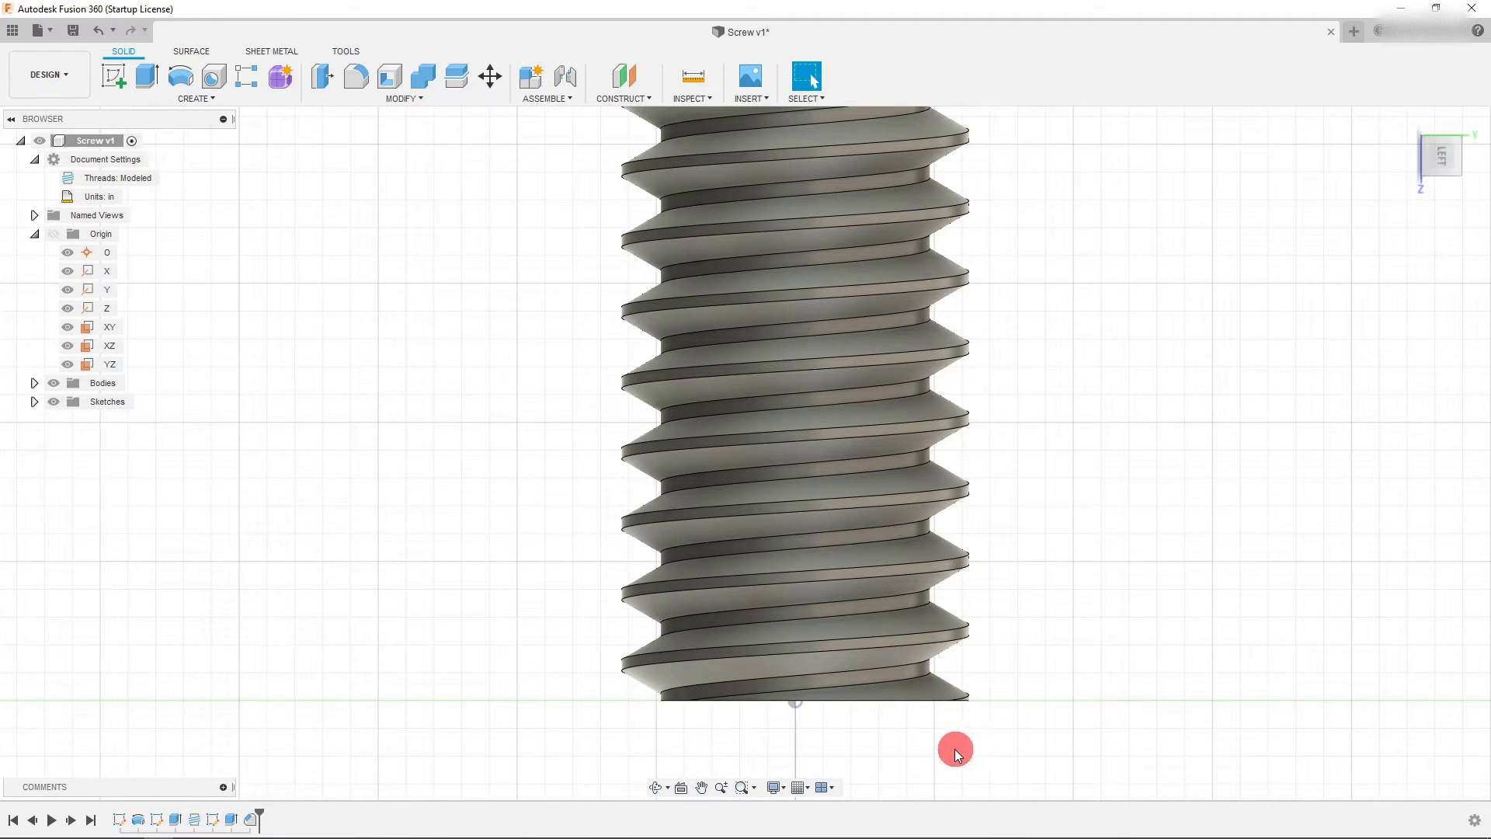
- Pan the threaded shank into view and orbit to face its flat tip up close
middle_drag(925, 749, 805, 718)
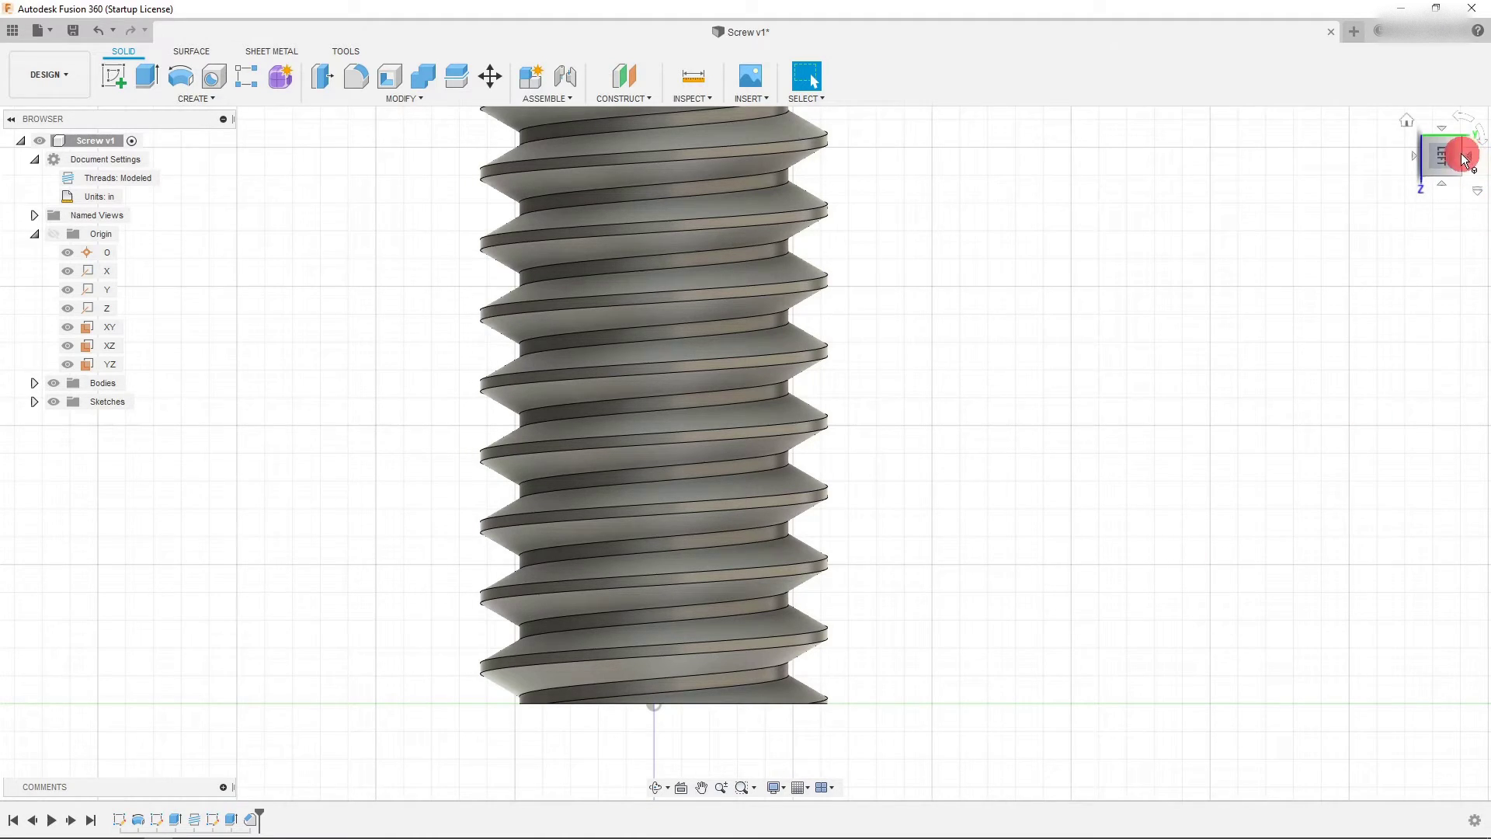
drag(1449, 171, 1439, 171)
mouse_move(883, 607)
mouse_down()
mouse_move(786, 481)
mouse_move(768, 494)
mouse_up()
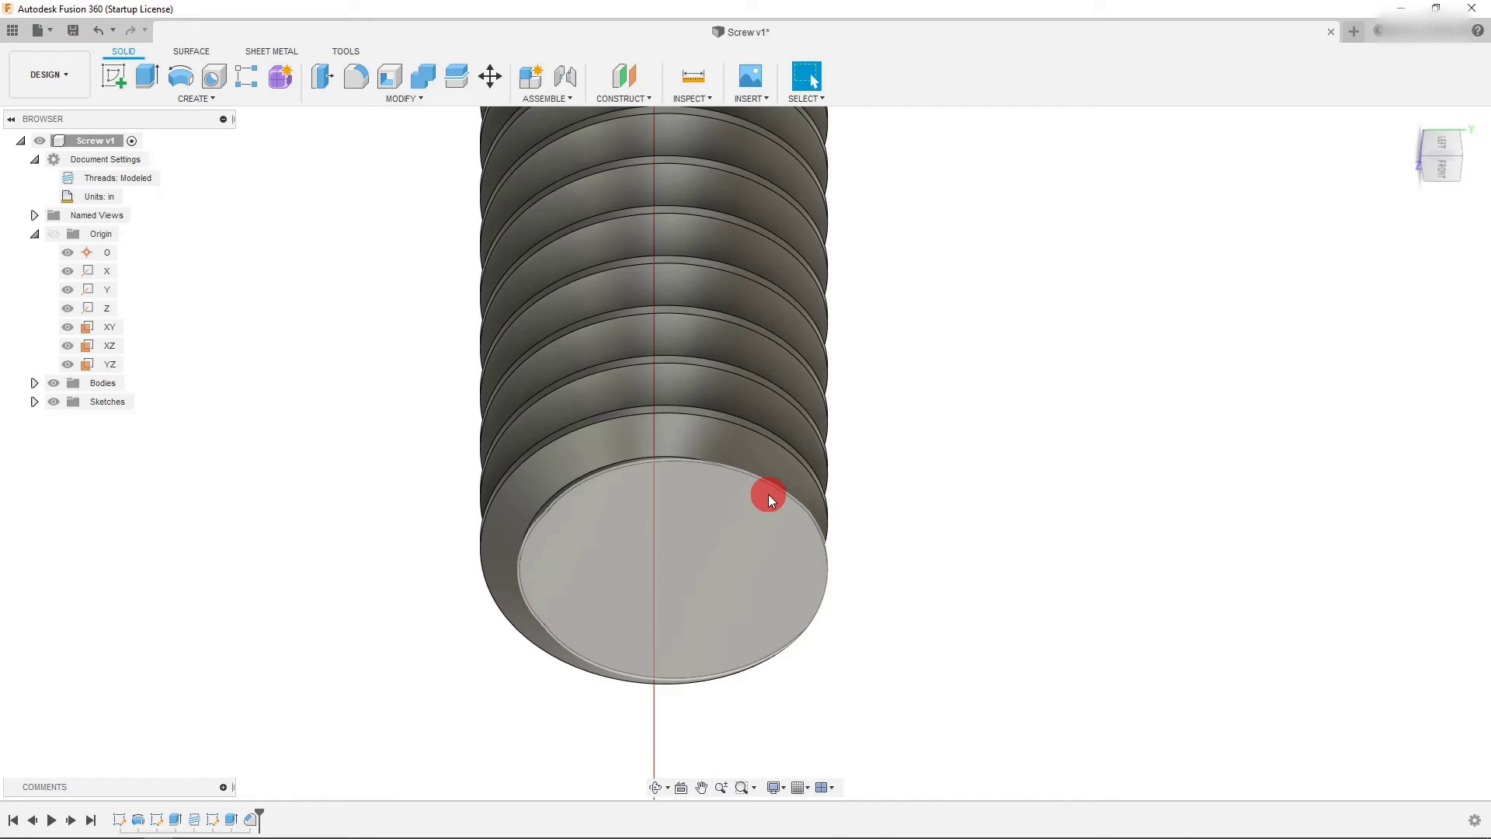
click(986, 515)
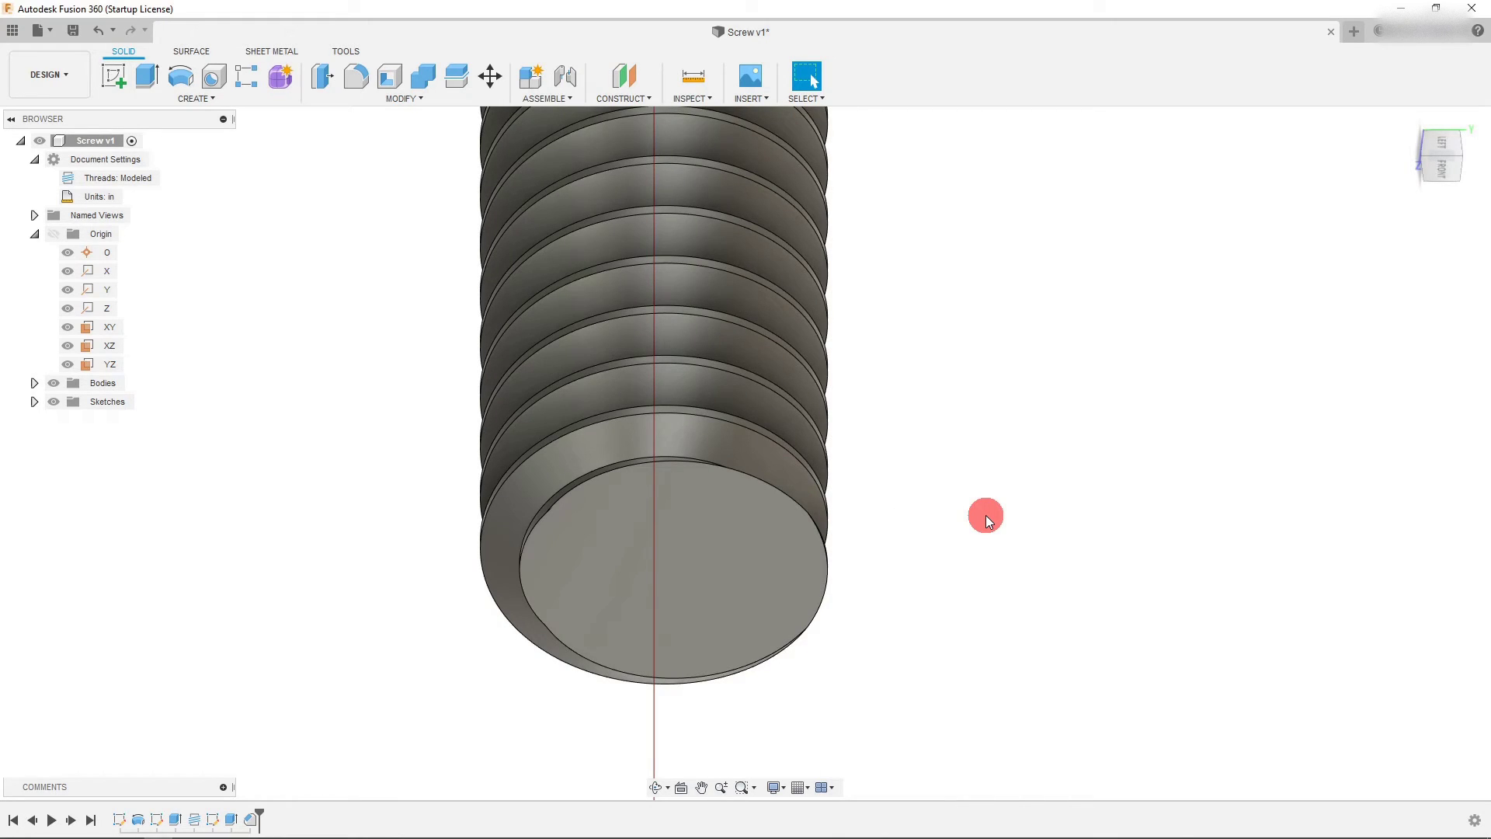
- Bevel the shank's circular tip edge with a 0.04 in chamfer, then view the screw from the left
click(408, 98)
click(357, 158)
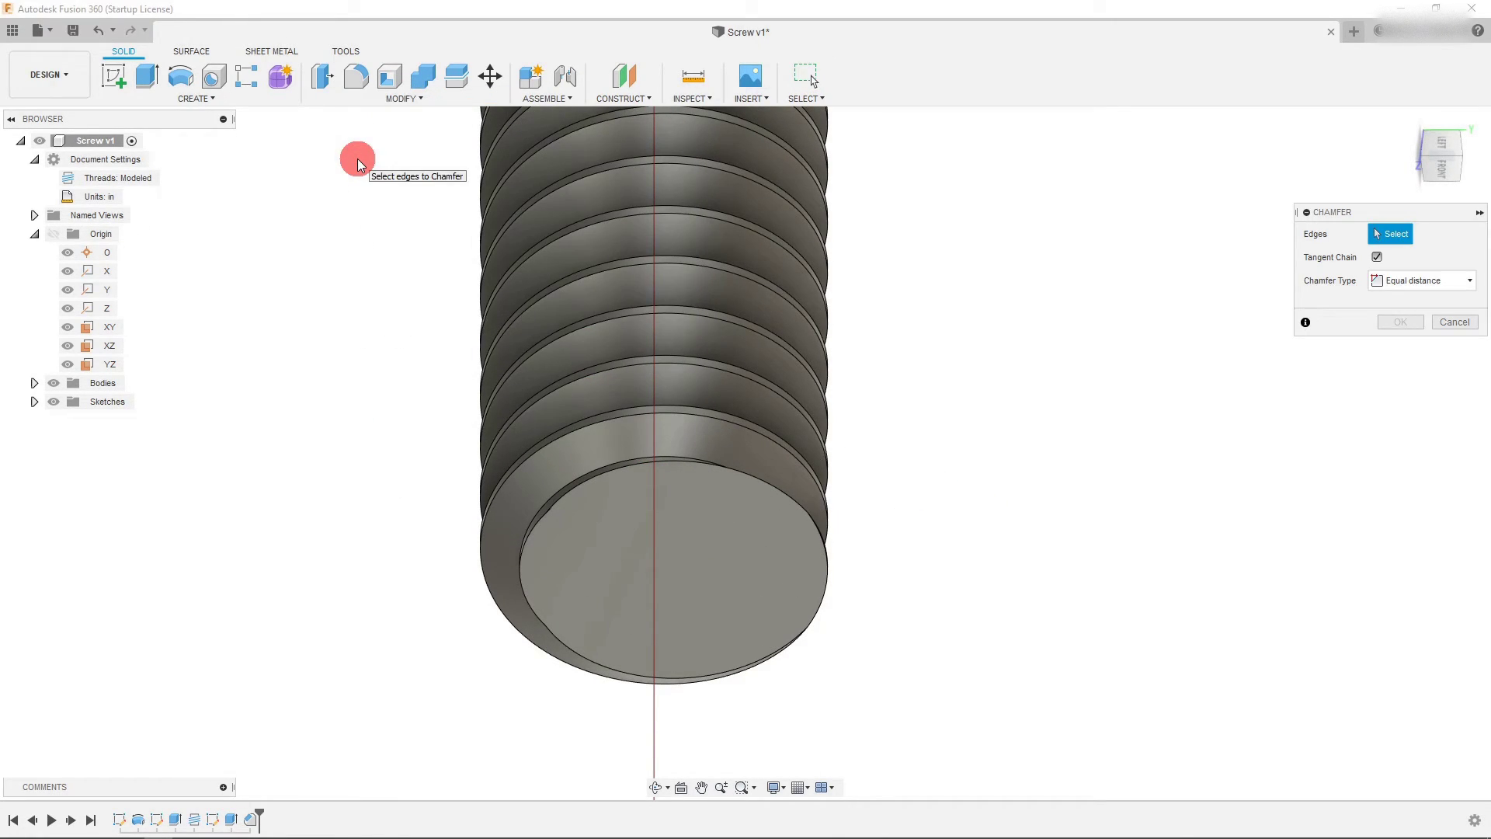
click(813, 518)
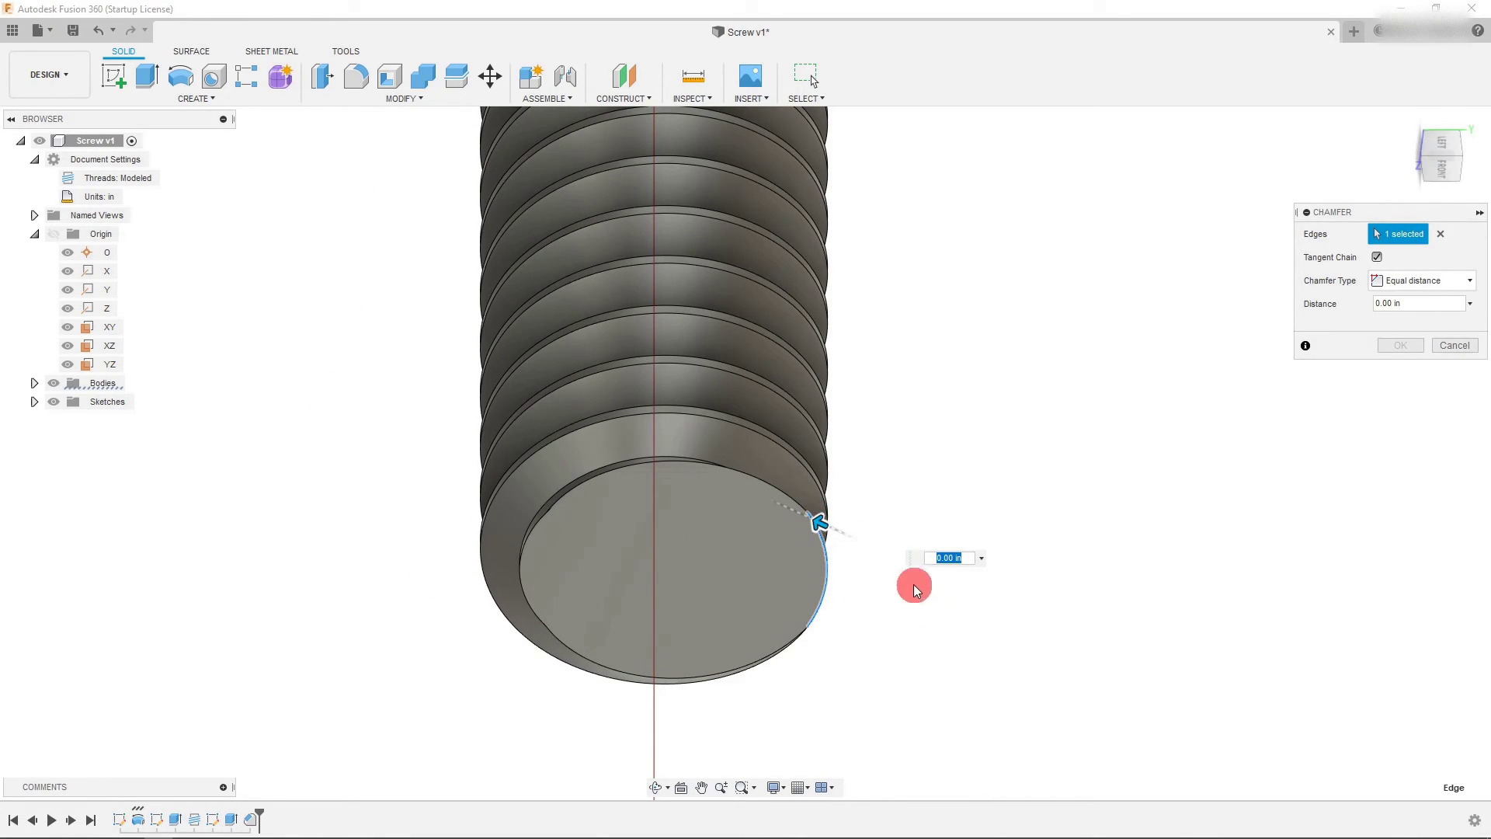
drag(818, 515, 800, 518)
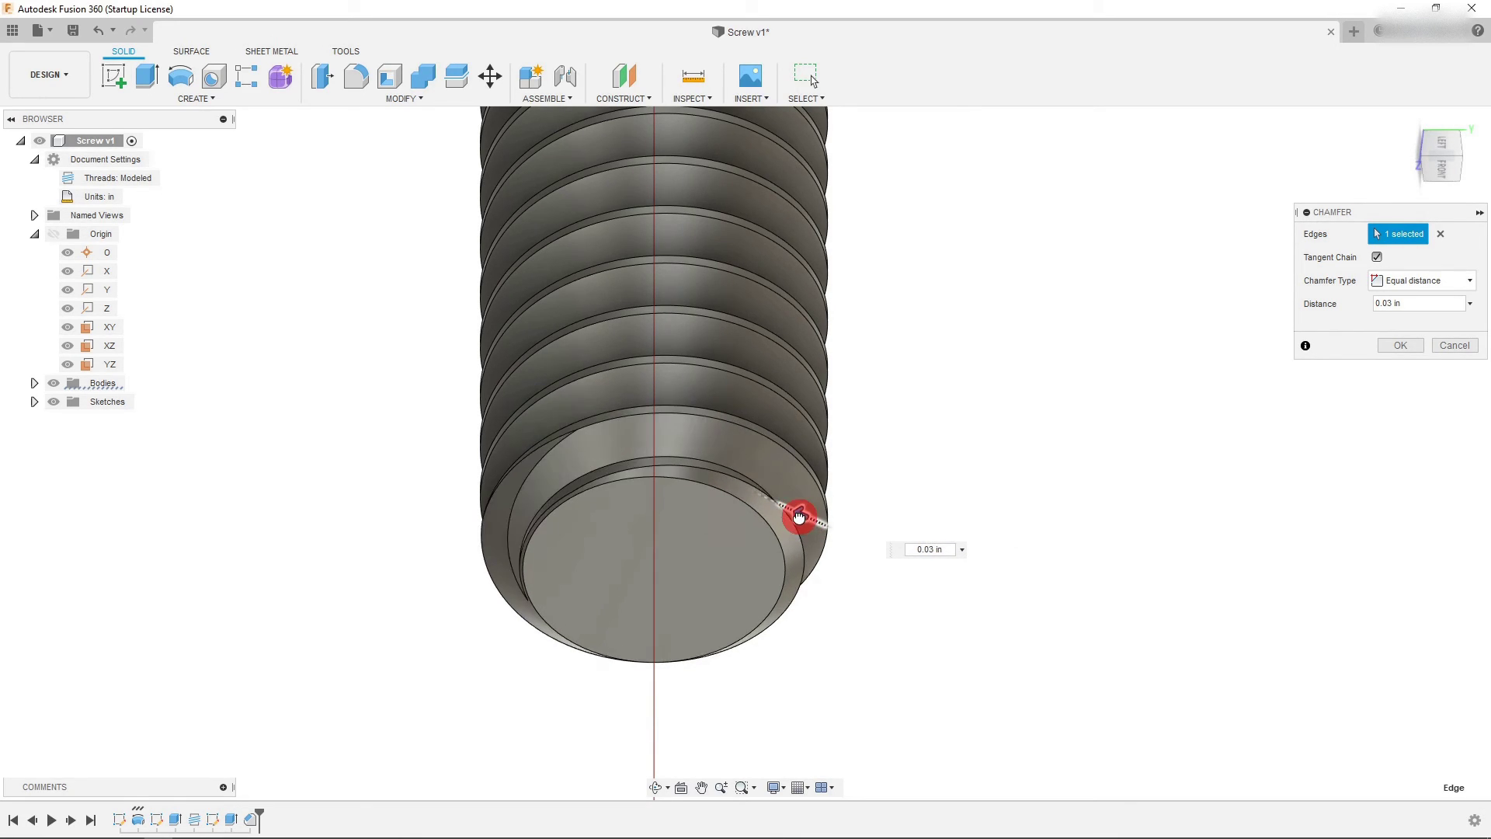
drag(799, 517, 793, 510)
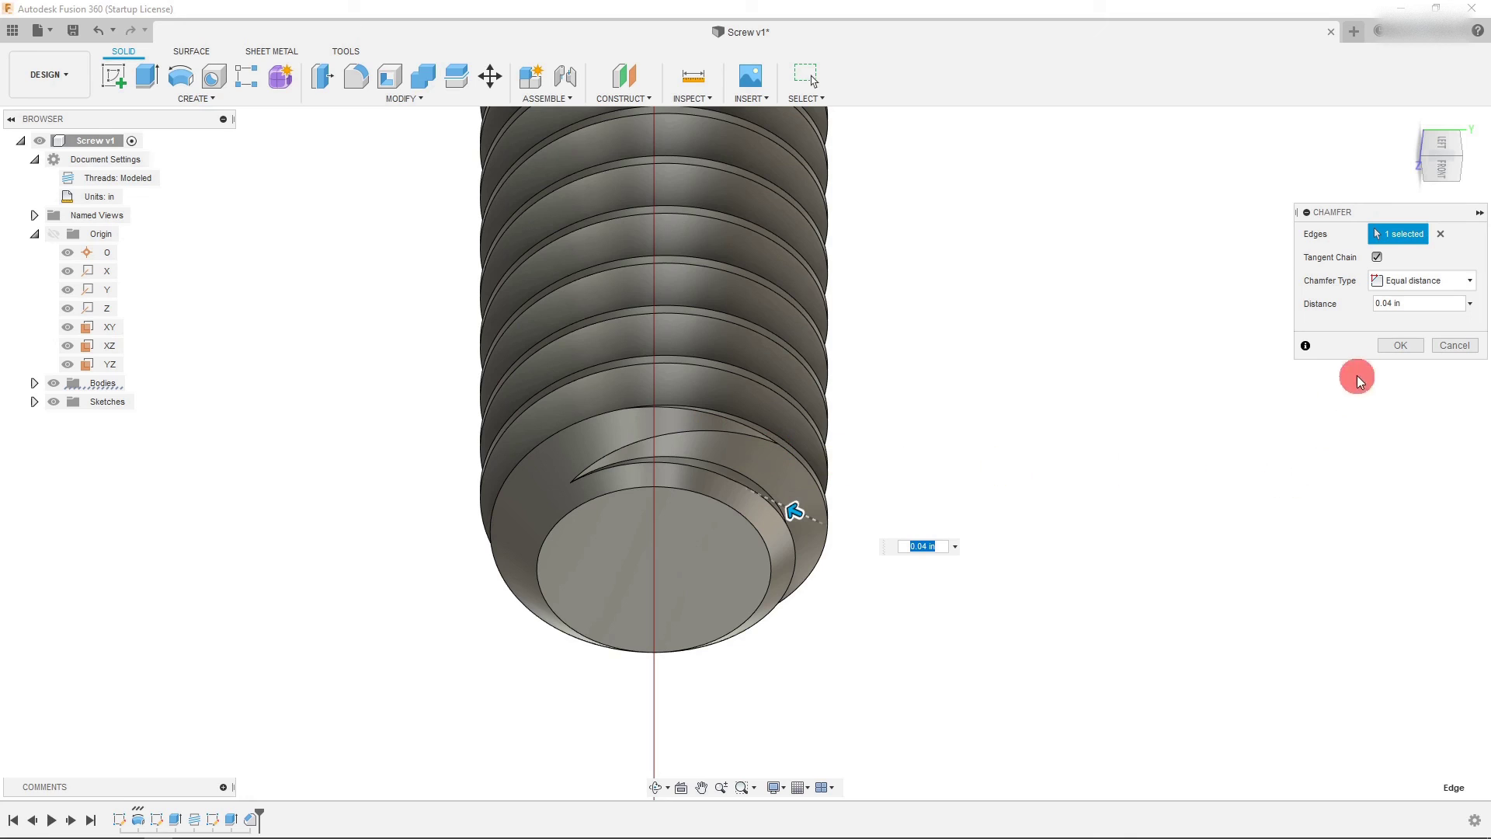
click(1399, 347)
scroll(775, 741, down, 2)
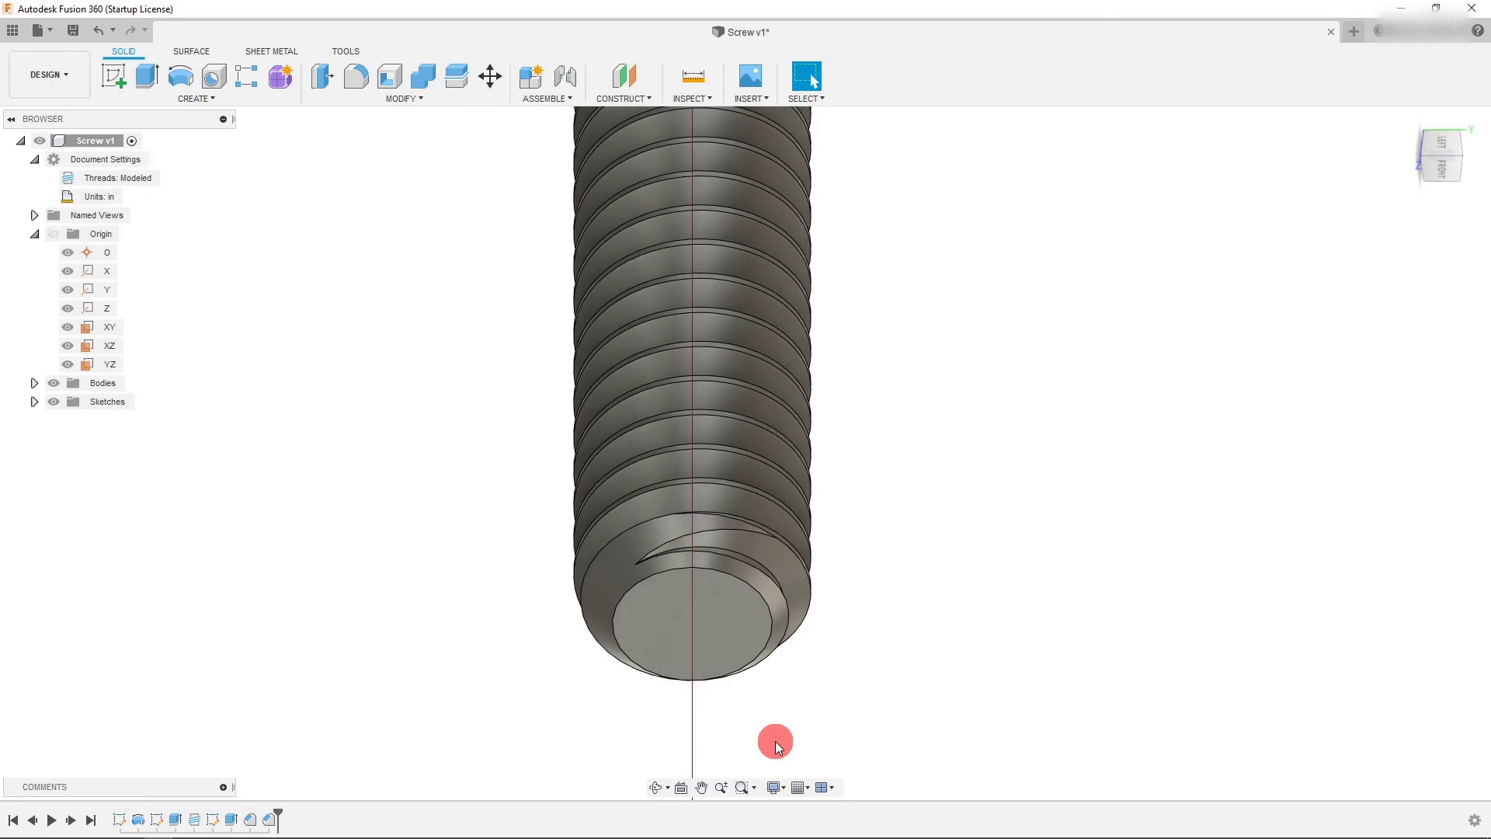
click(1440, 147)
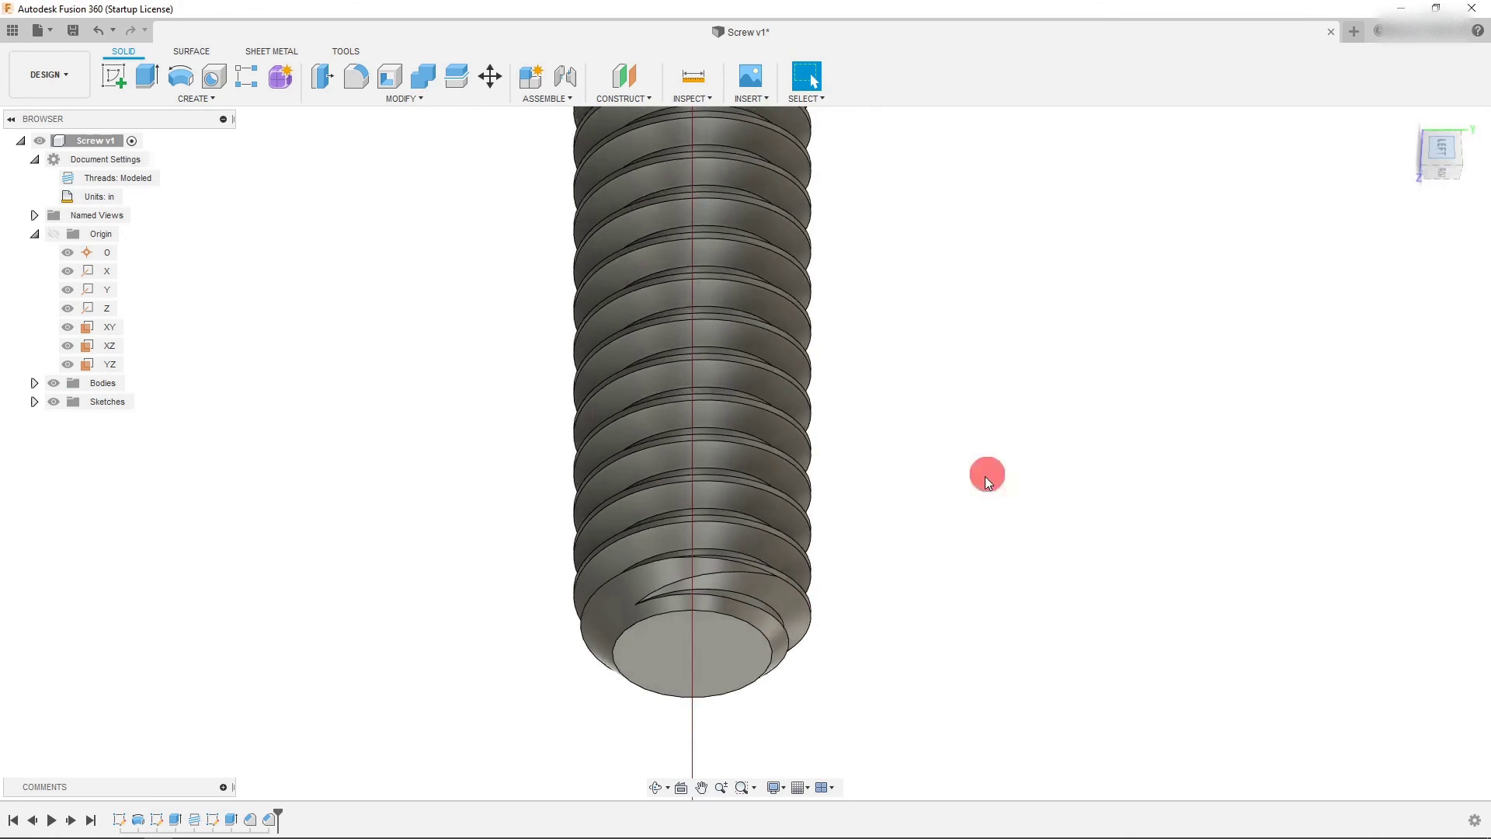